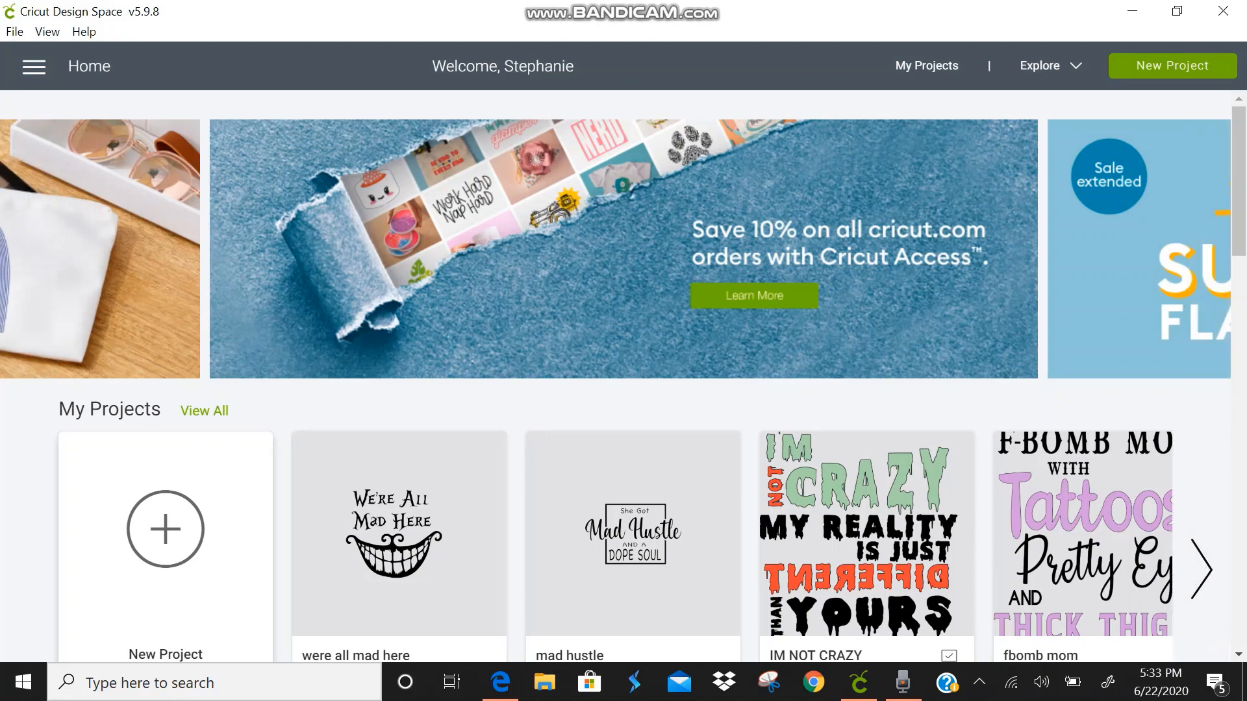
# Create a new project with the text MOM at the top of the canvas, enlarged to about 6.3 in wide
pyautogui.click(166, 530)
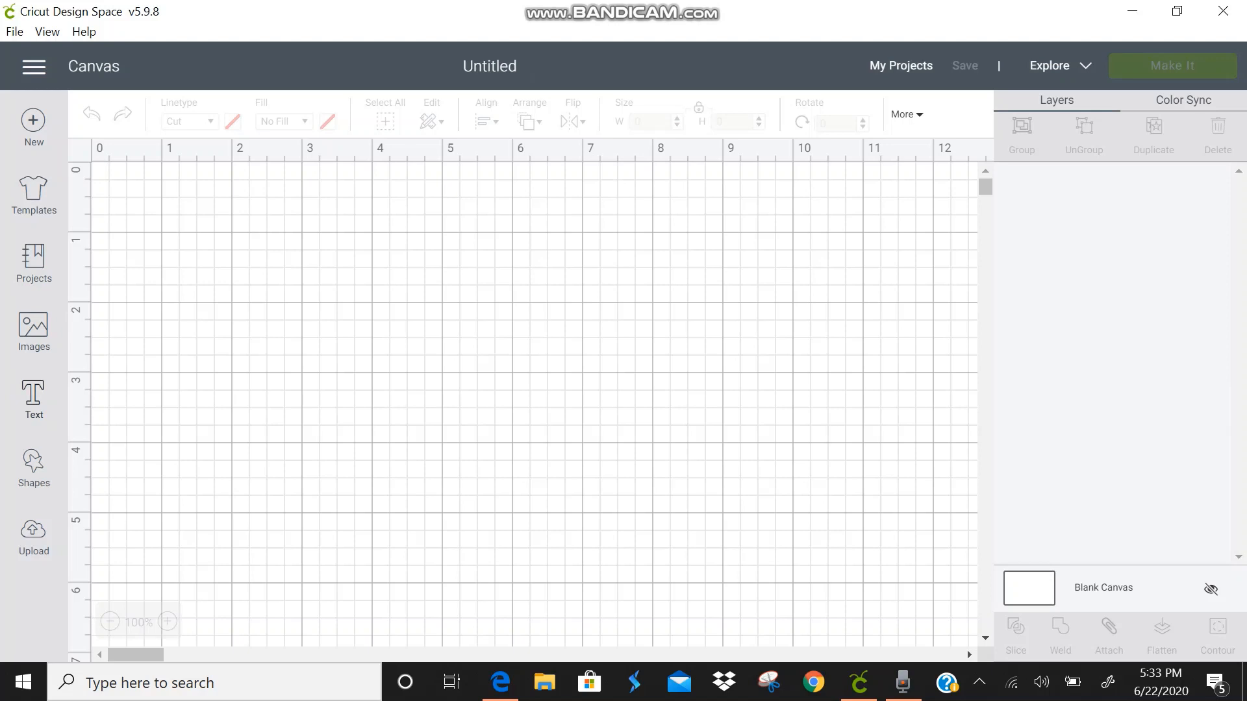
pyautogui.click(33, 397)
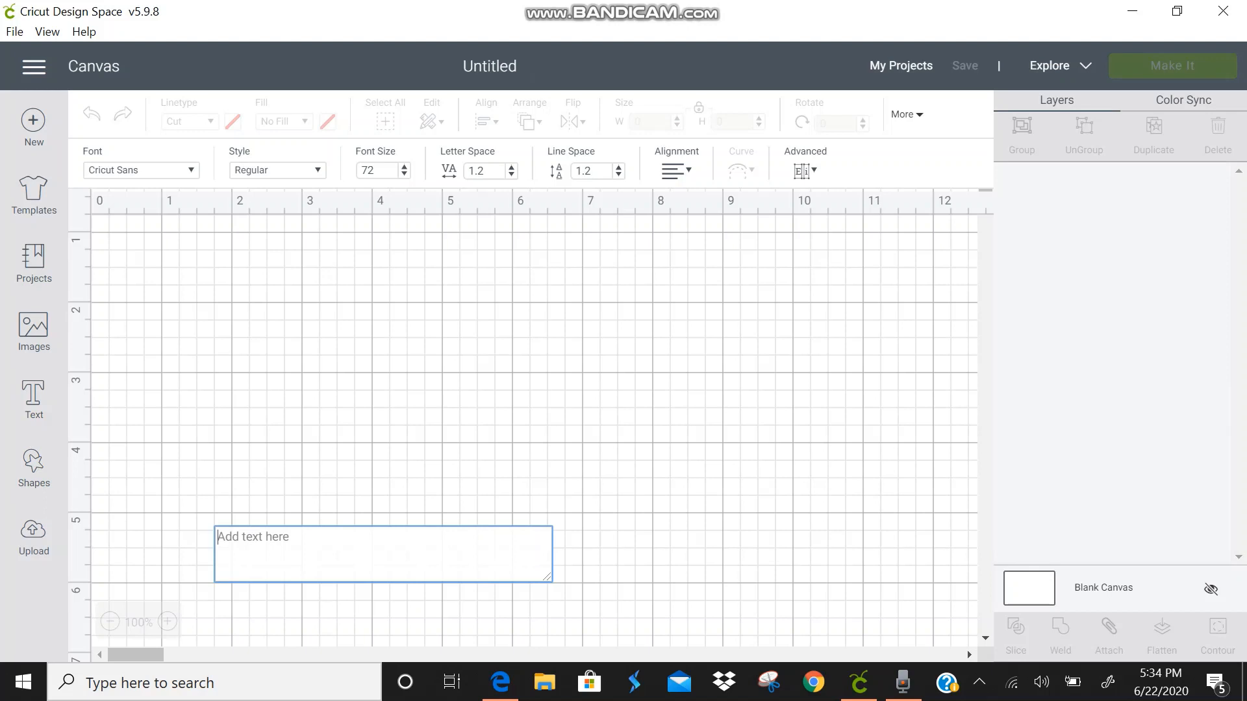
pyautogui.write('M')
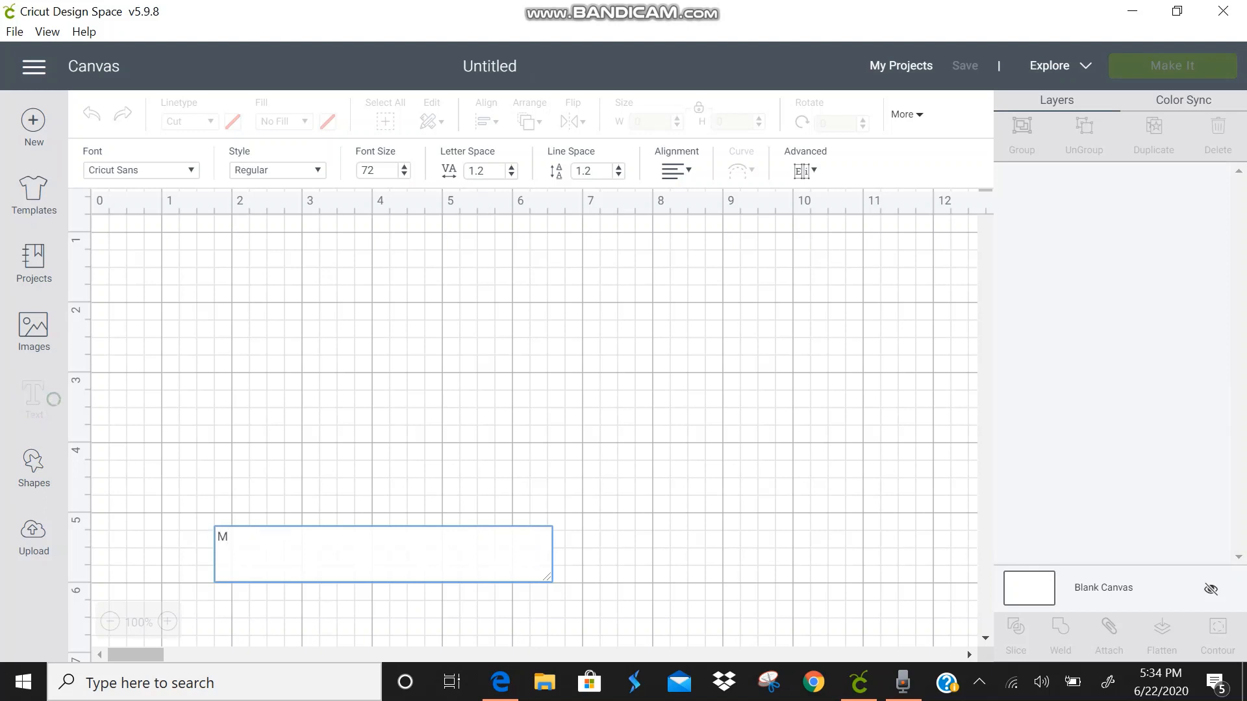
pyautogui.write('OM')
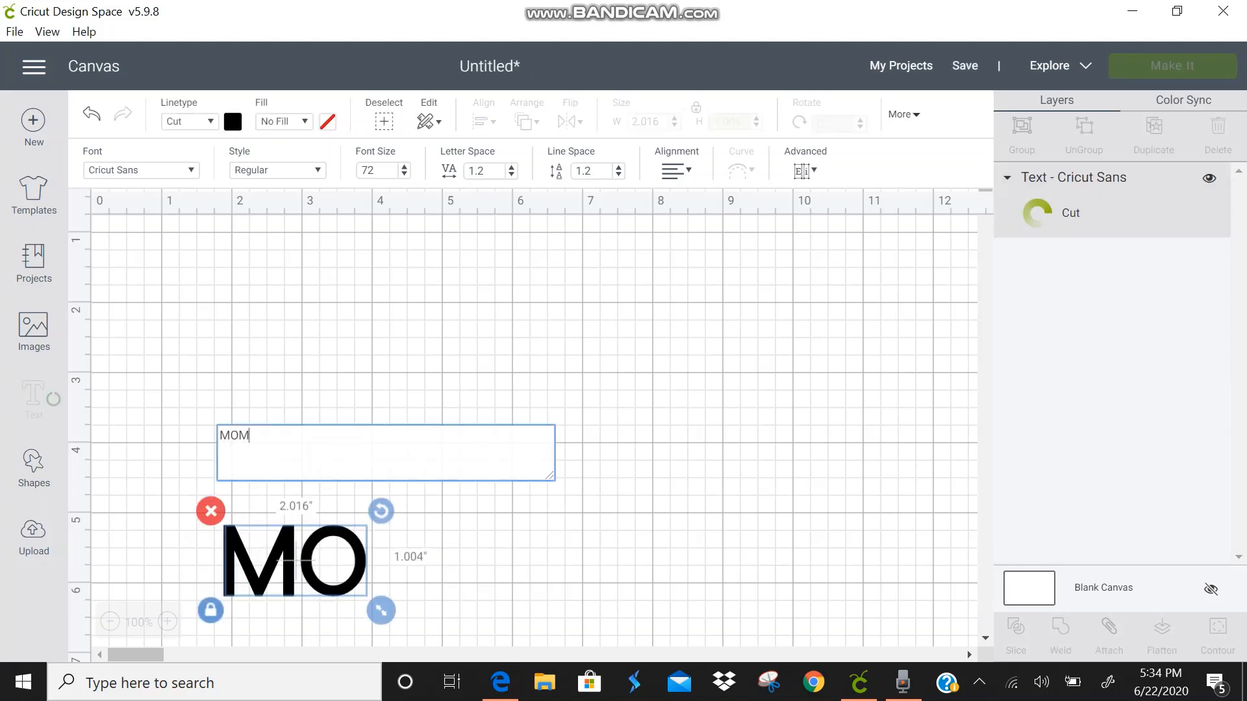
pyautogui.moveTo(334, 561); pyautogui.dragTo(371, 222)
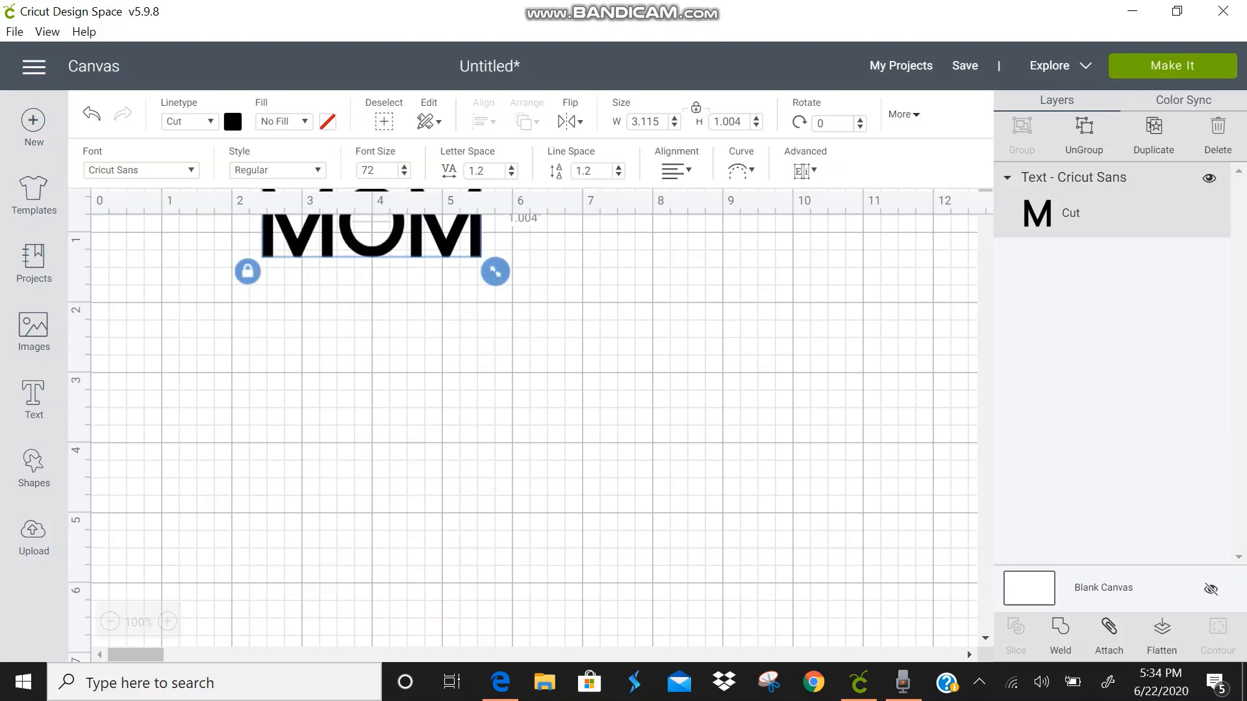
pyautogui.moveTo(495, 271); pyautogui.dragTo(719, 343)
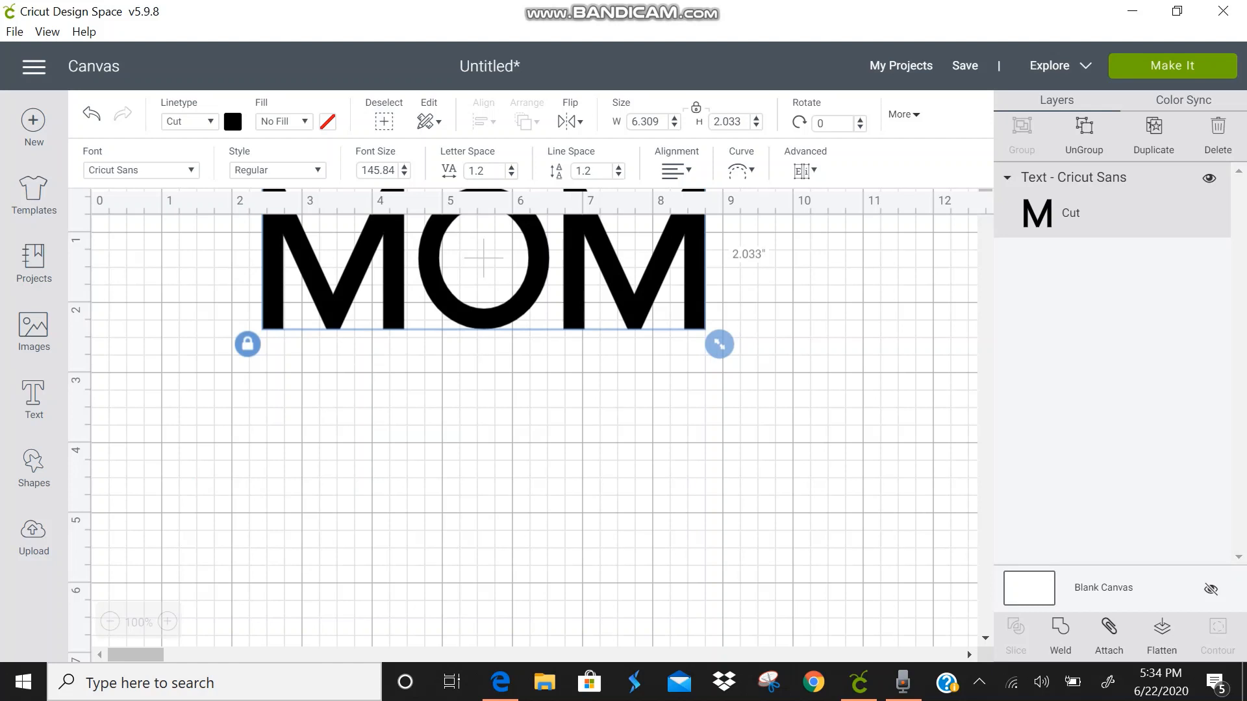
# Change the MOM text to the Georgia system font and enlarge it to about 8 in wide
pyautogui.click(141, 170)
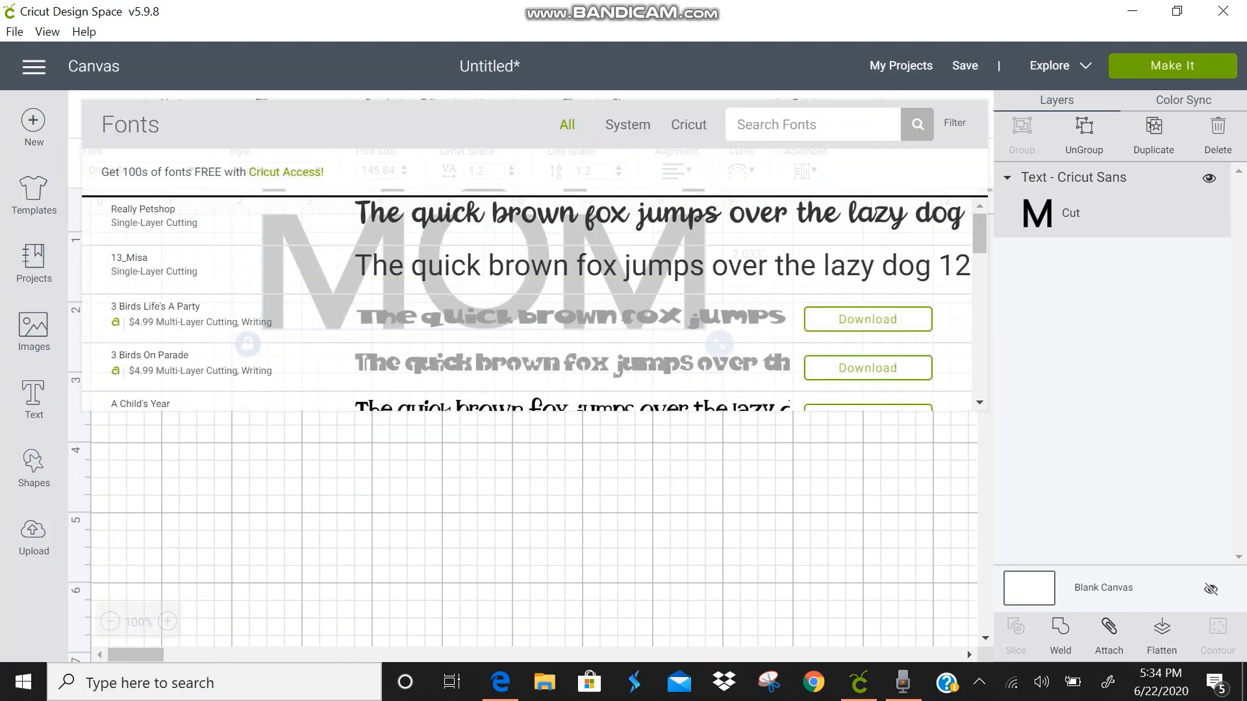
pyautogui.click(627, 125)
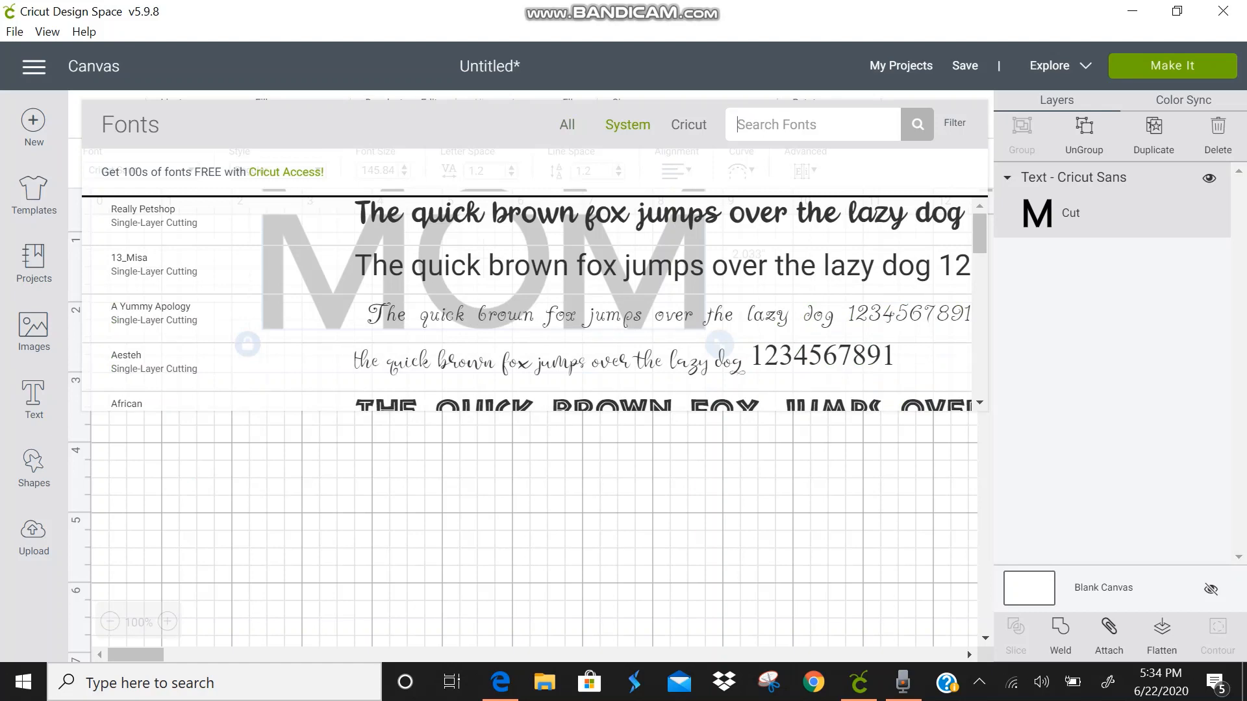
pyautogui.write('geo')
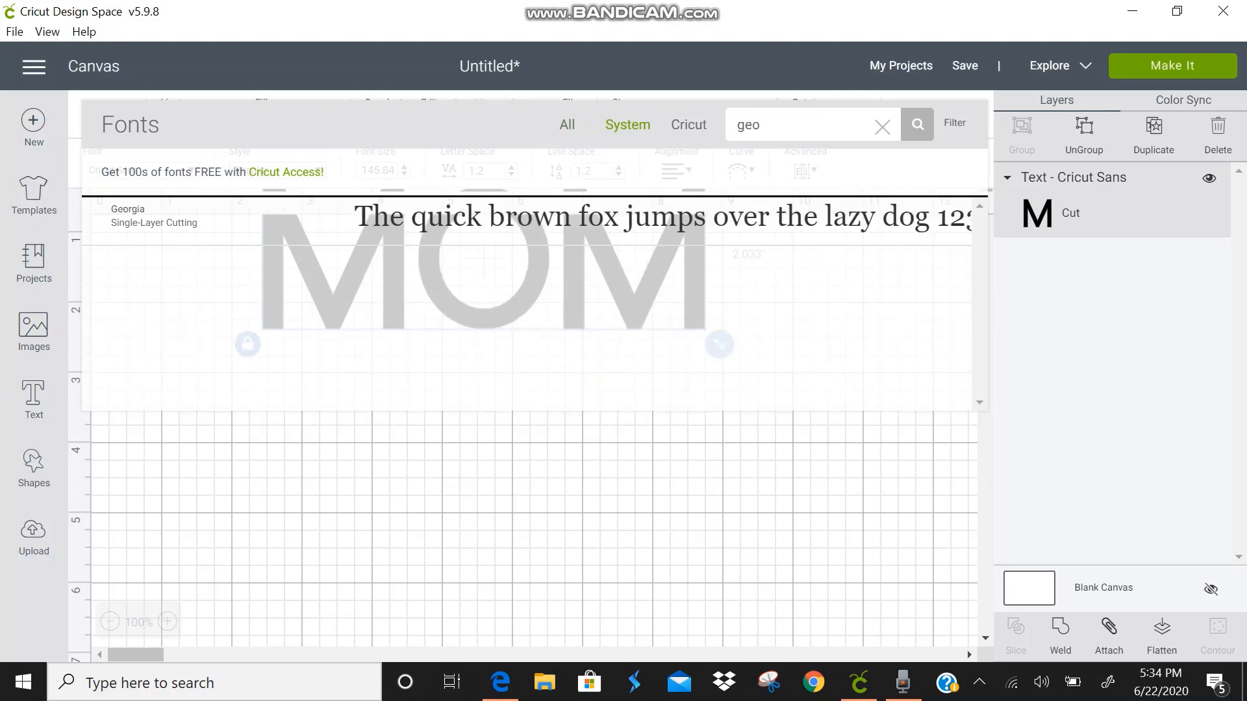
pyautogui.click(527, 221)
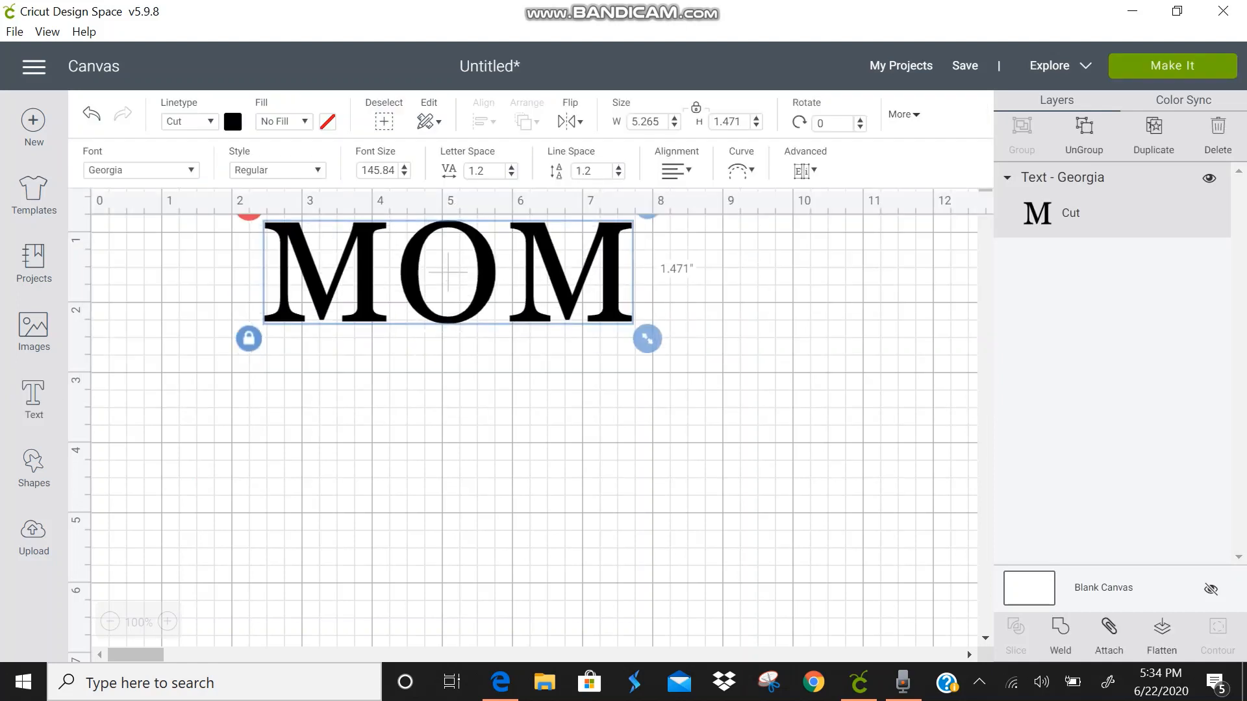
pyautogui.moveTo(648, 339); pyautogui.dragTo(836, 391)
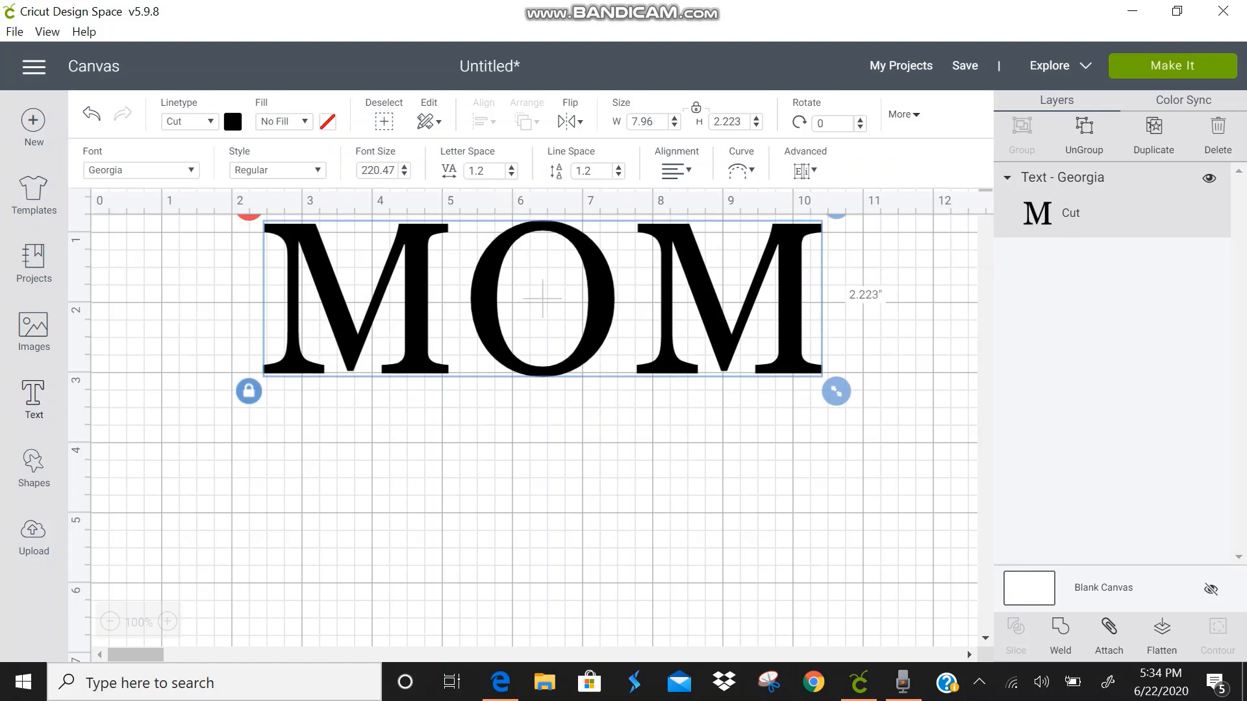
# Add a separate text object with the first person's name below MOM
pyautogui.click(34, 399)
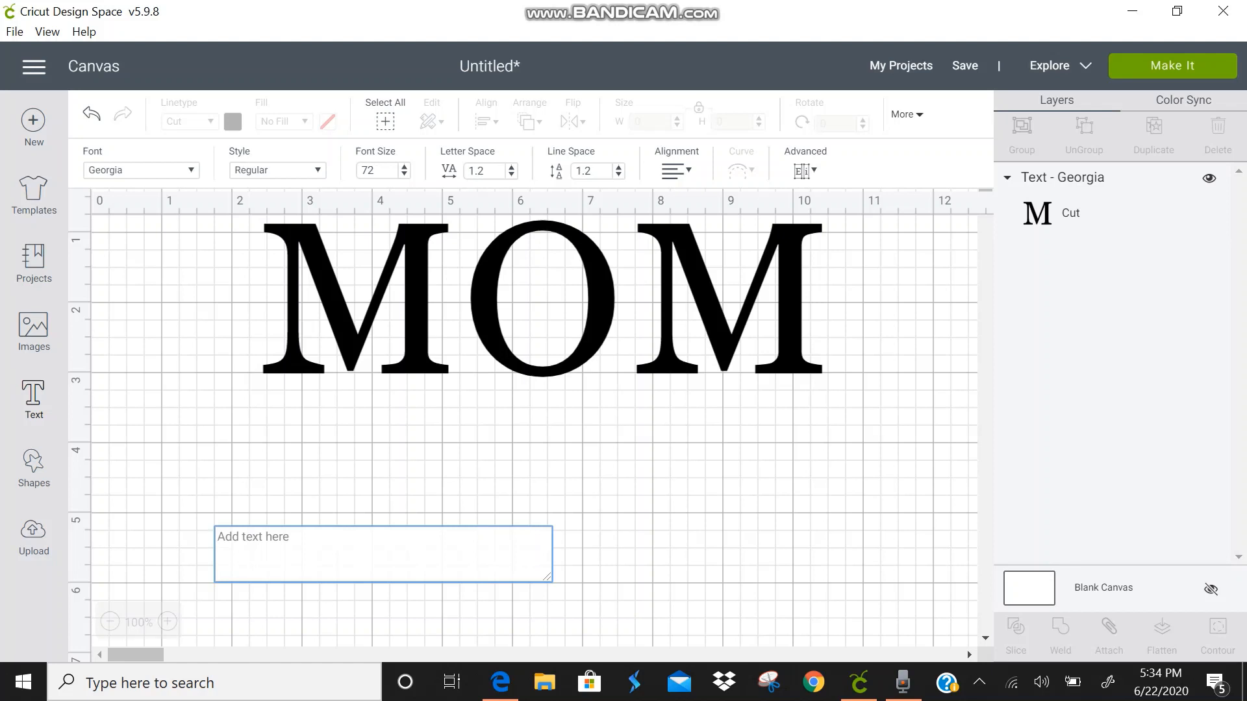
pyautogui.write('J')
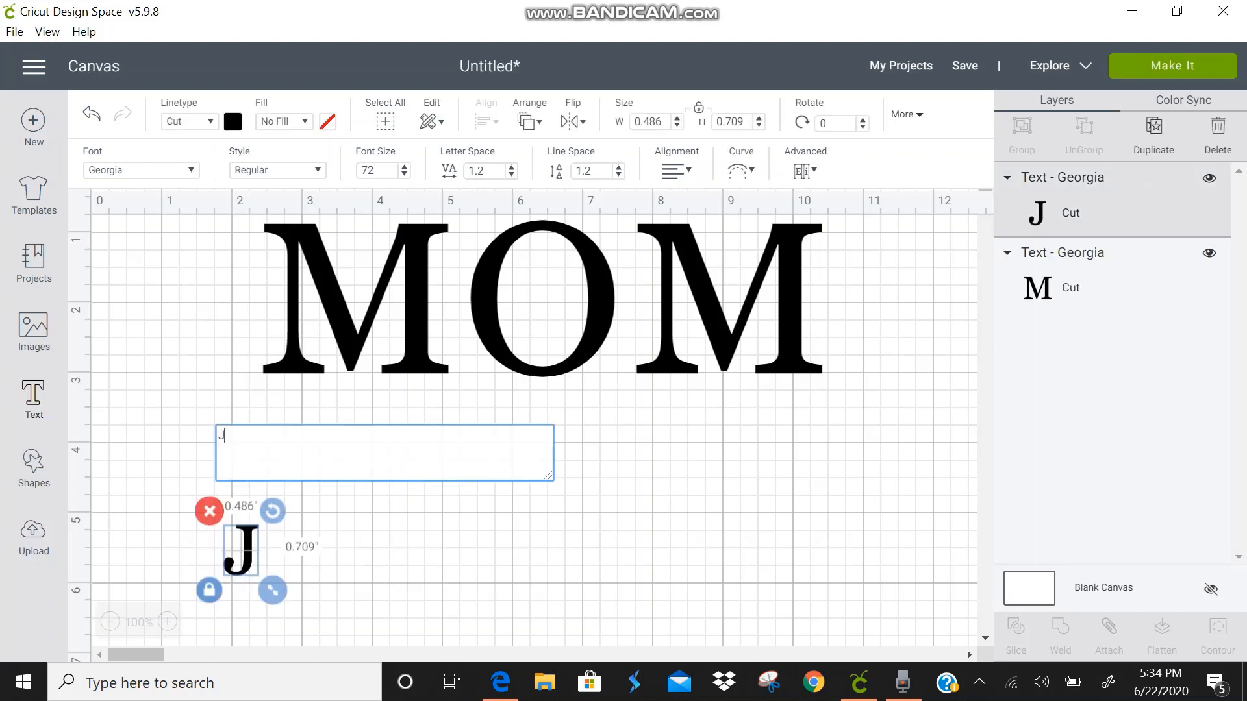
pyautogui.write('im')
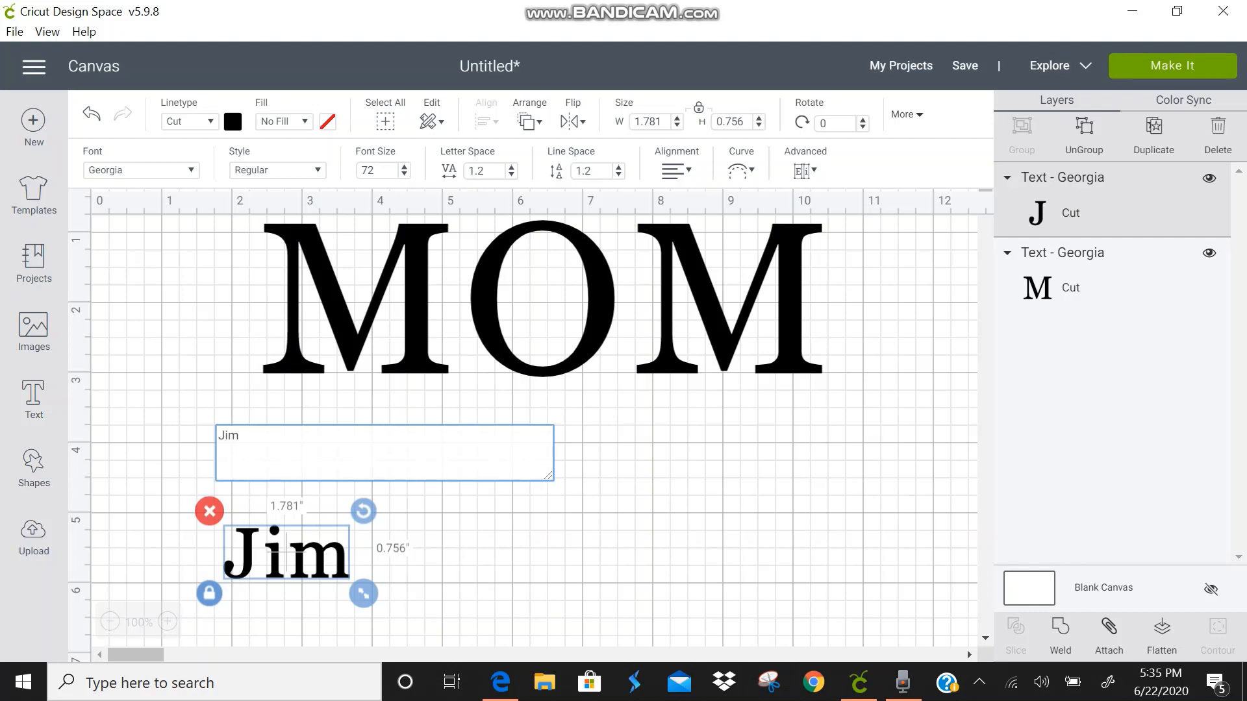
pyautogui.click(149, 464)
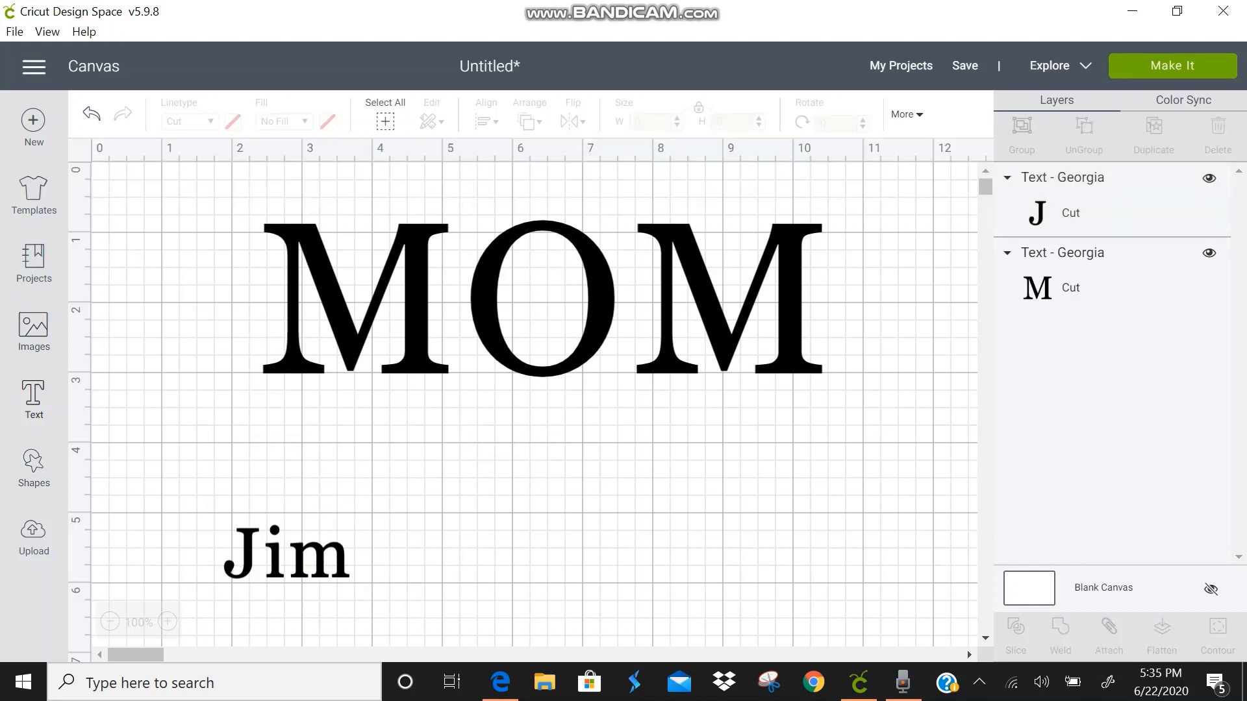
# Add another text object with the second person's name and place it beside the first name
pyautogui.click(34, 399)
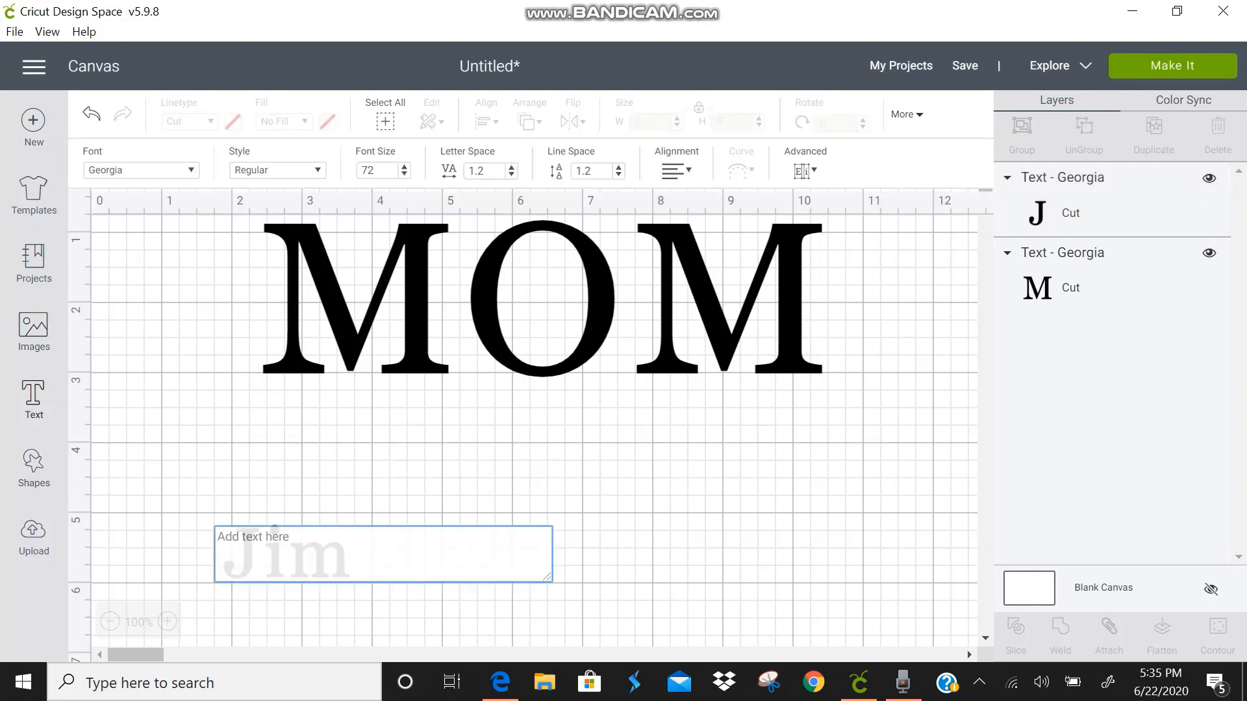
pyautogui.write('Bob')
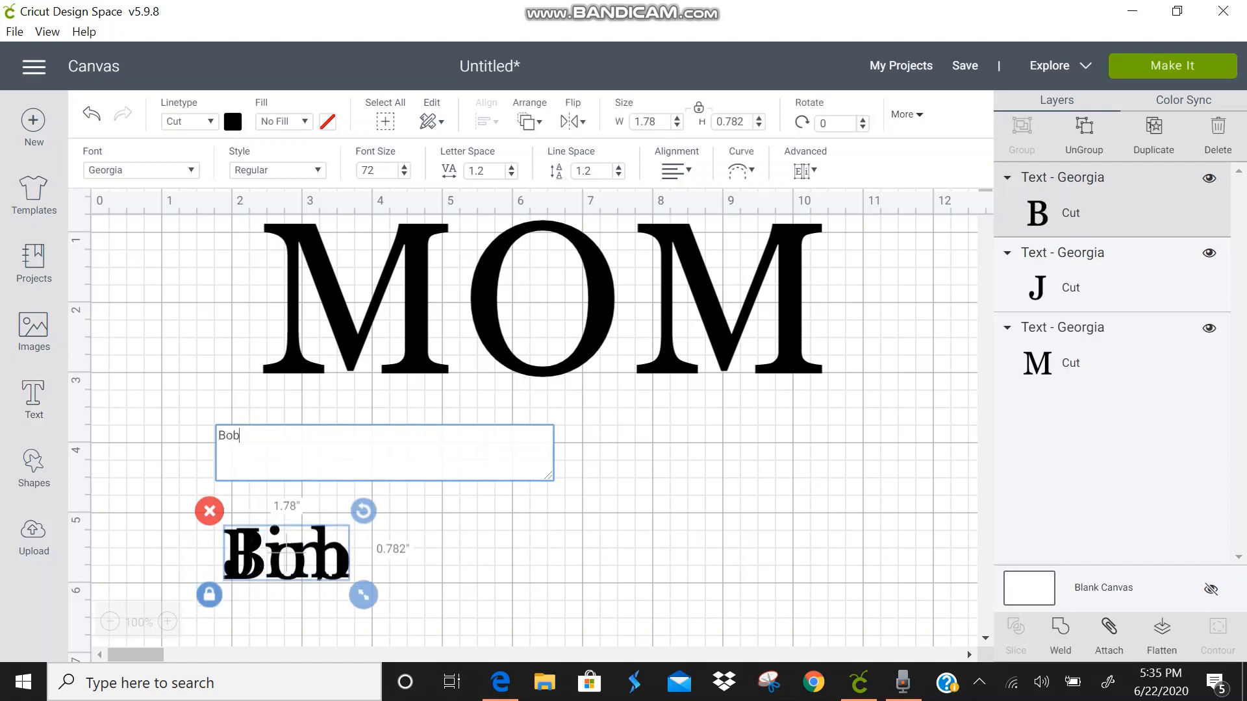
pyautogui.moveTo(285, 552); pyautogui.dragTo(477, 549)
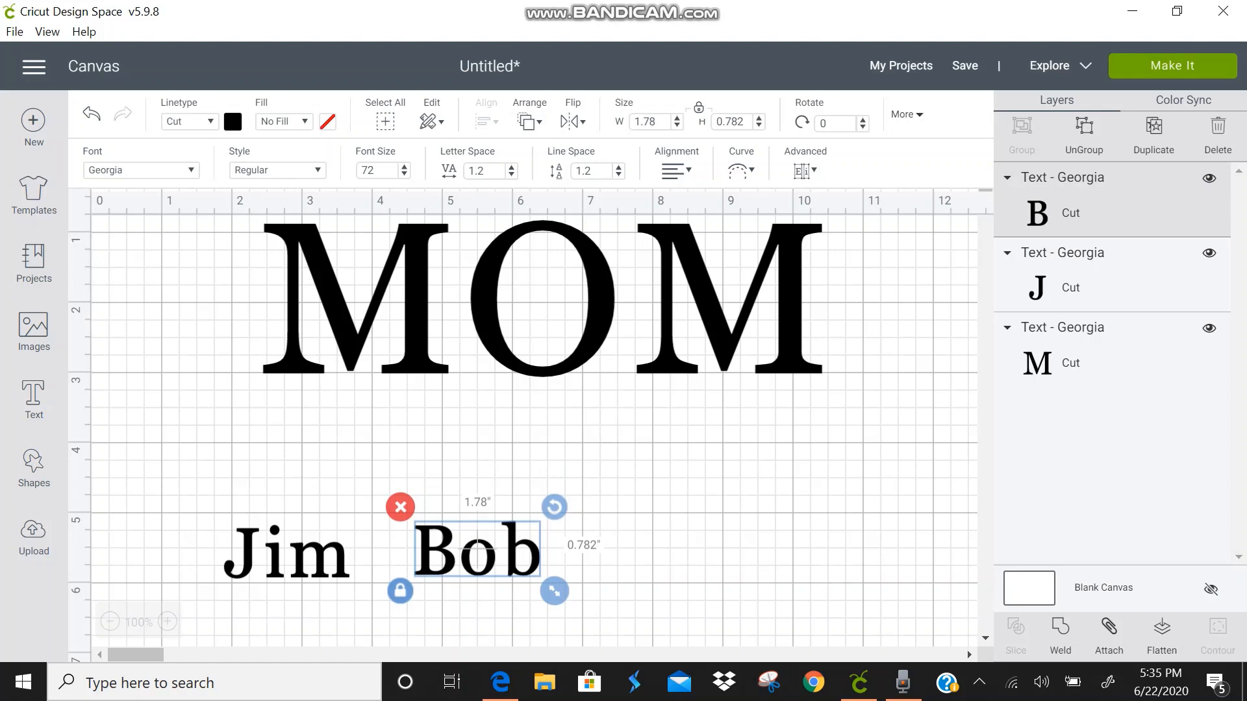
# Spread the two names apart, the first up beneath the start of MOM and the second beyond its far end
pyautogui.click(1070, 287)
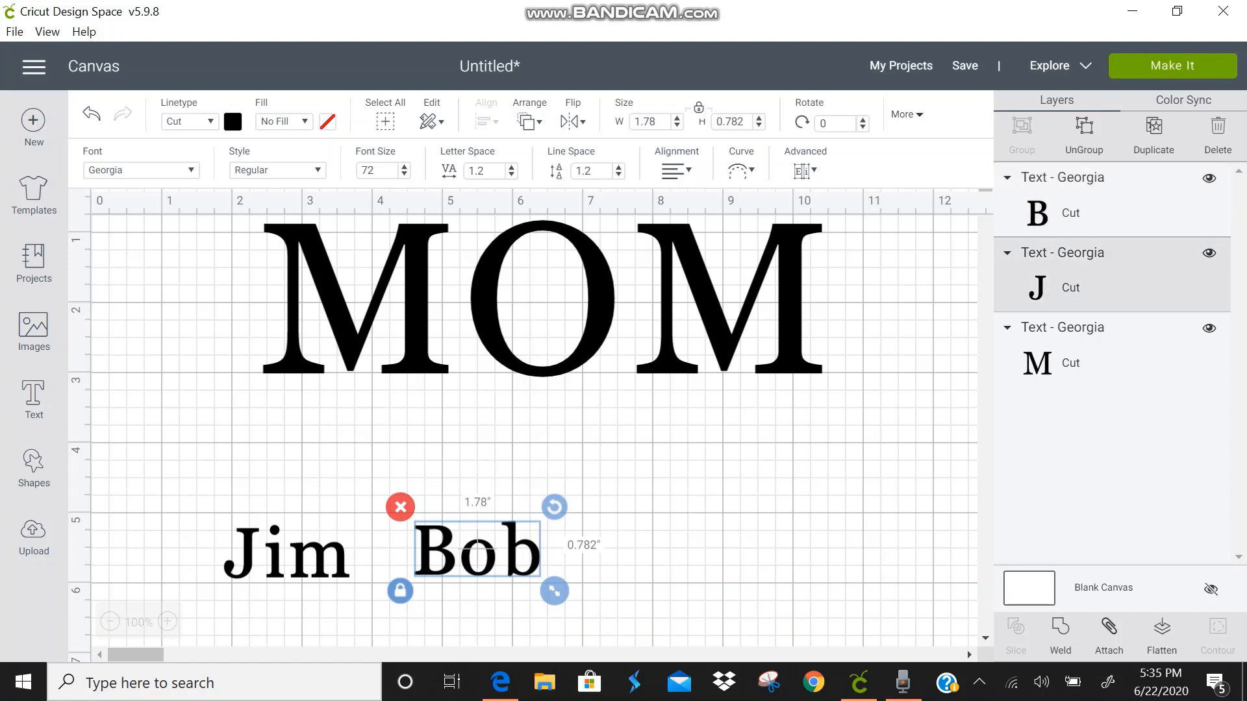
pyautogui.moveTo(286, 552); pyautogui.dragTo(245, 468)
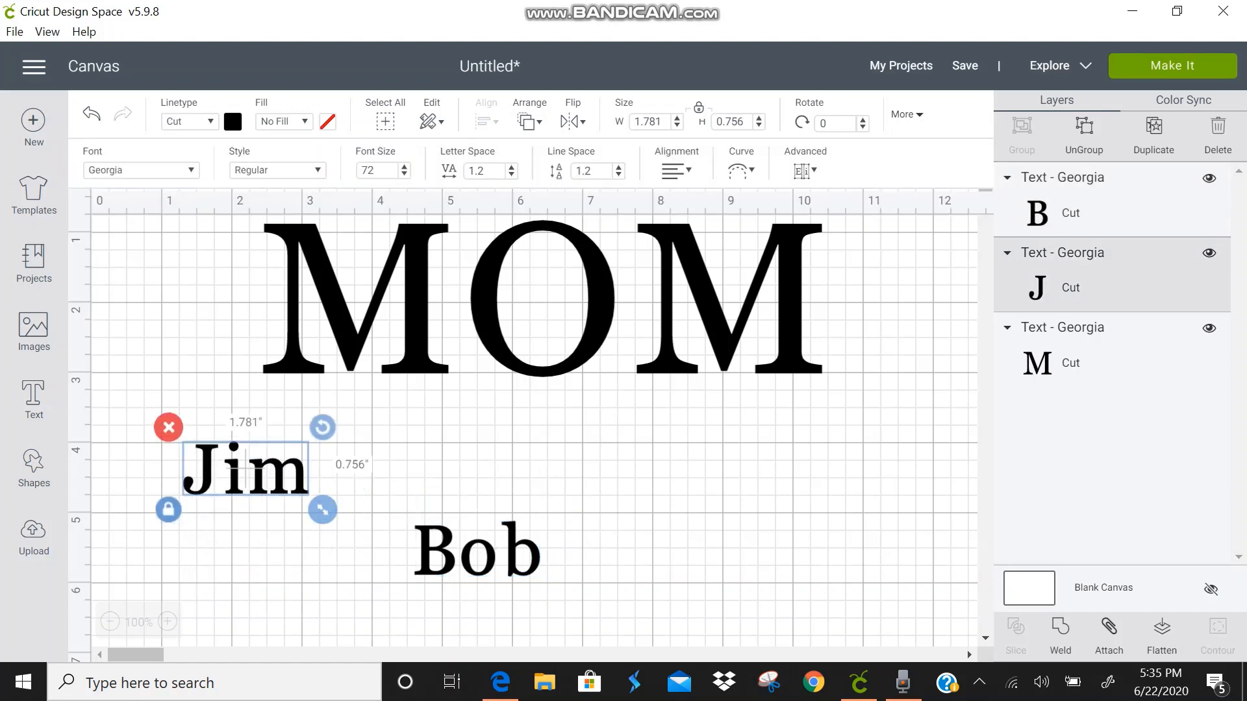
pyautogui.moveTo(477, 552); pyautogui.dragTo(937, 540)
# Enlarge the first name to about 5.6 in wide and change its font to Yessy
pyautogui.click(247, 469)
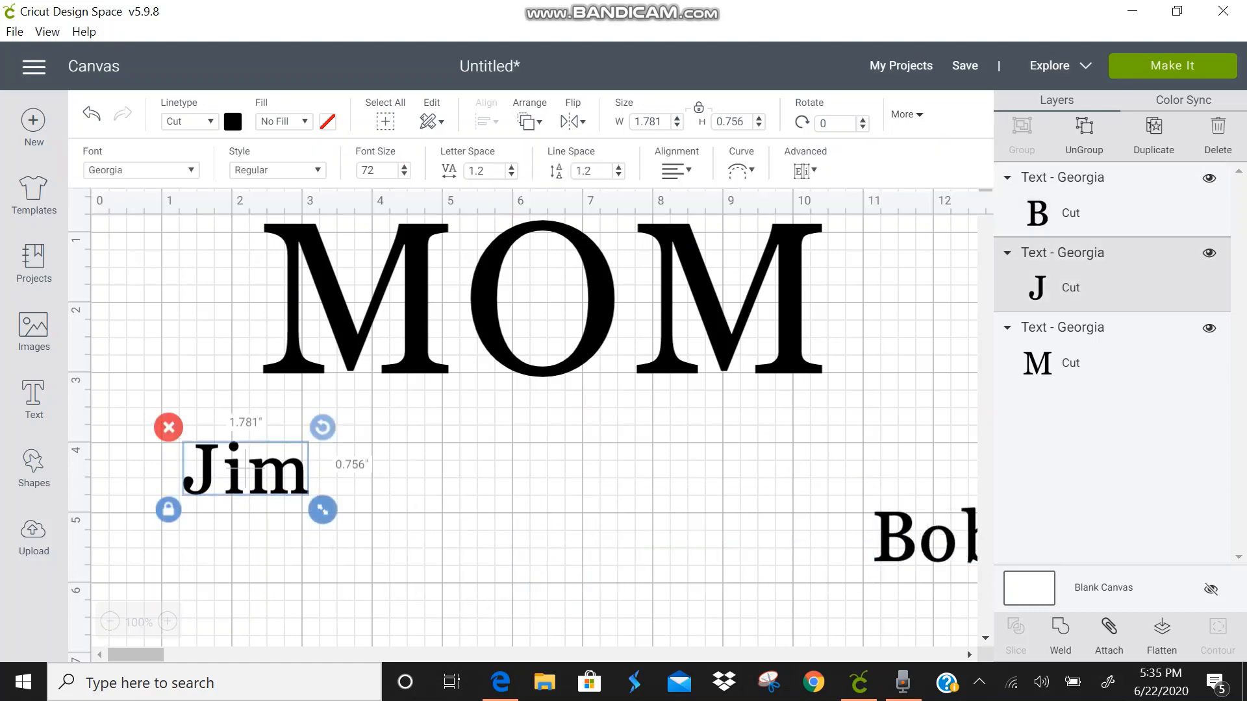
pyautogui.moveTo(333, 515); pyautogui.dragTo(588, 622)
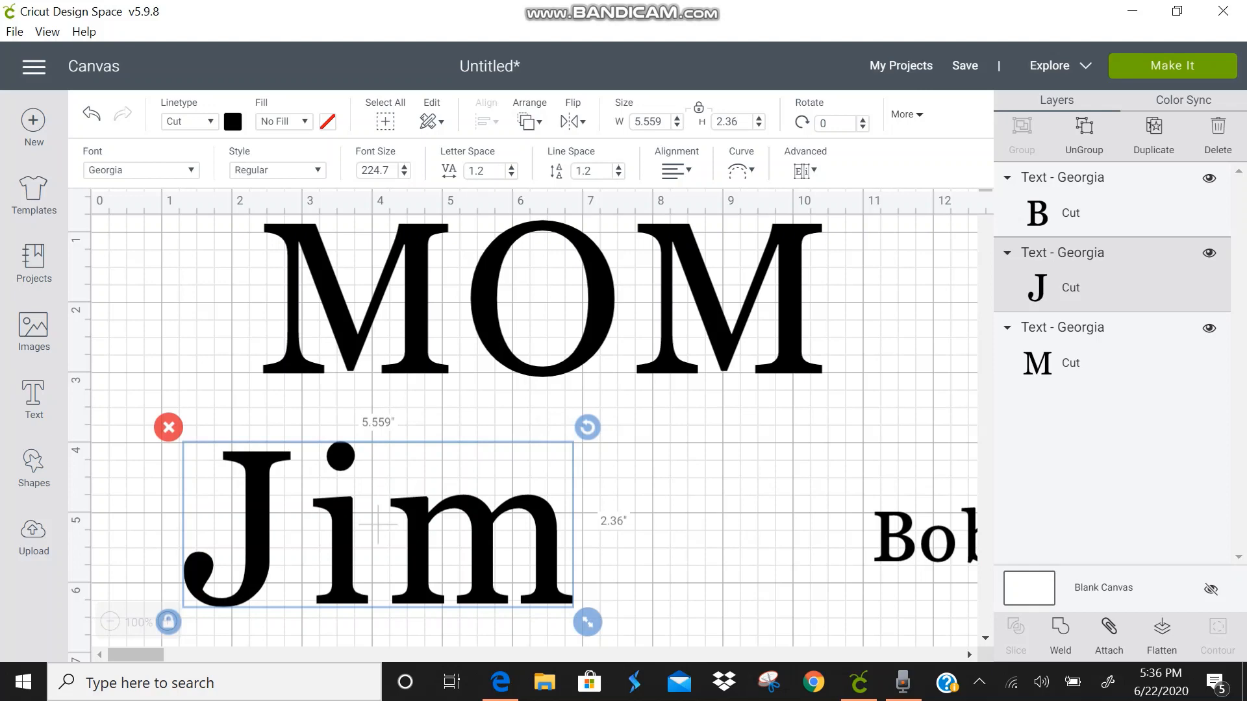
pyautogui.click(190, 171)
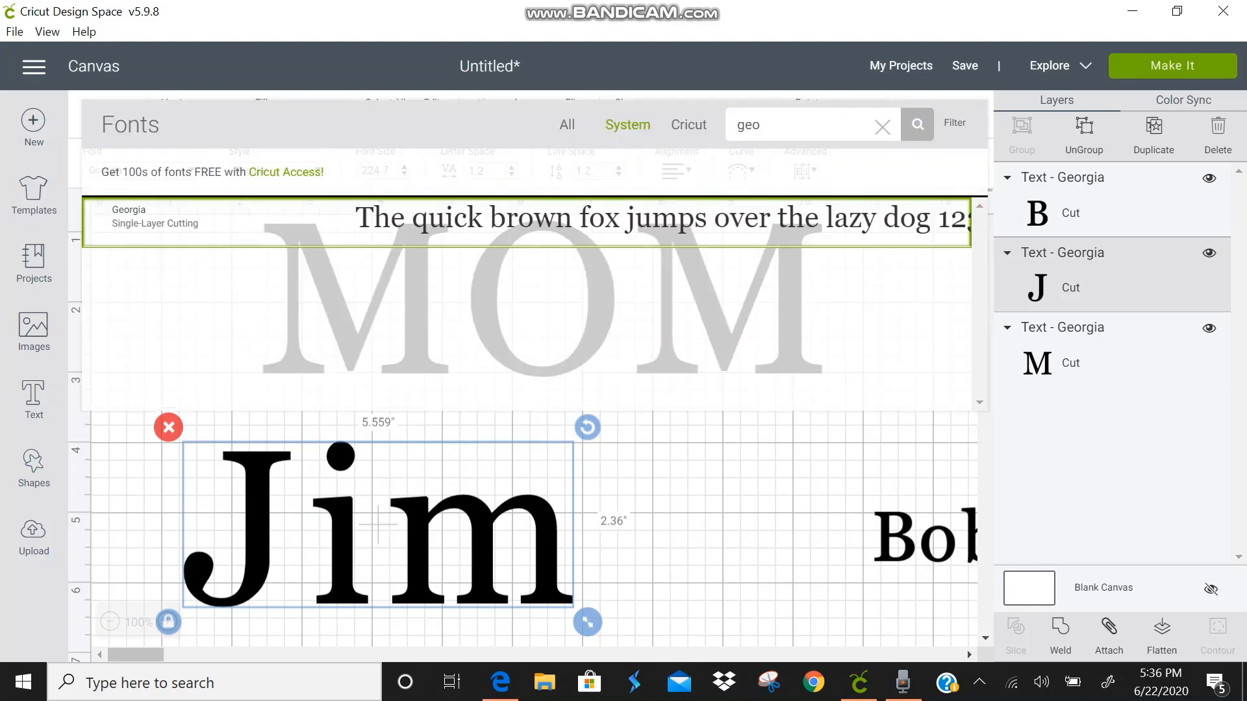
pyautogui.hotkey('shift', 'Left')
pyautogui.hotkey('shift', 'Left')
pyautogui.hotkey('shift', 'Left')
pyautogui.write('ye')
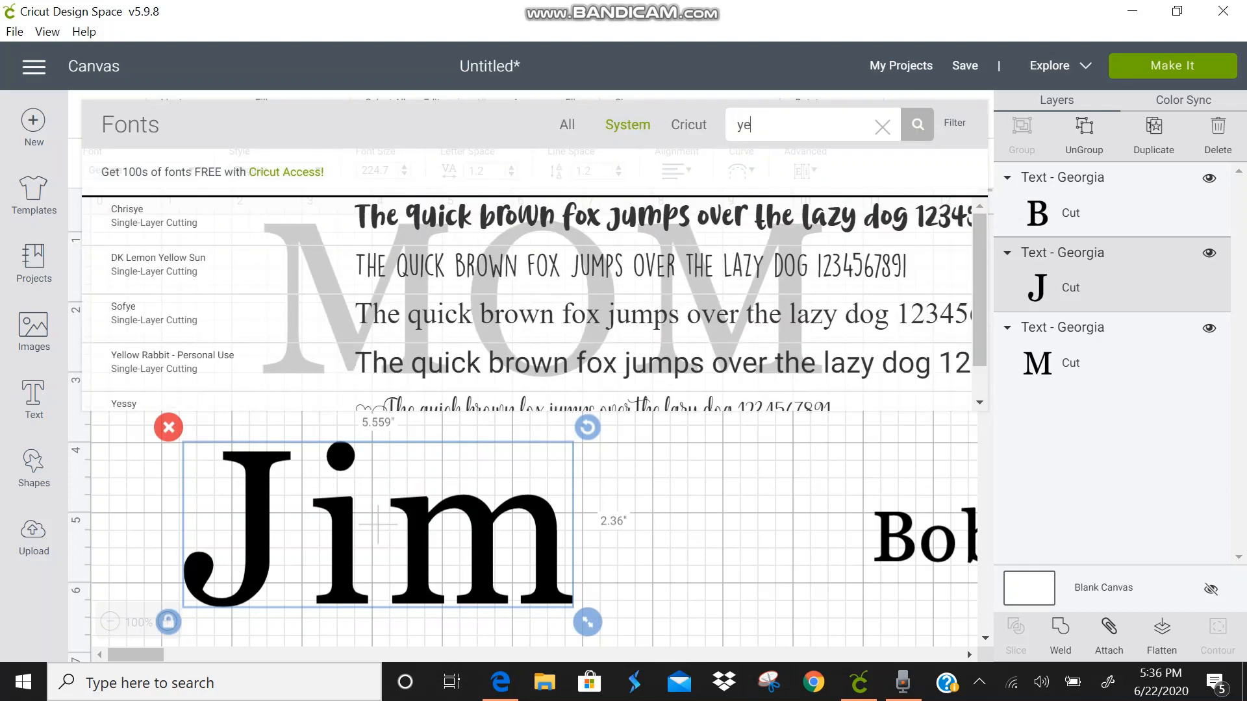
pyautogui.write('ssy')
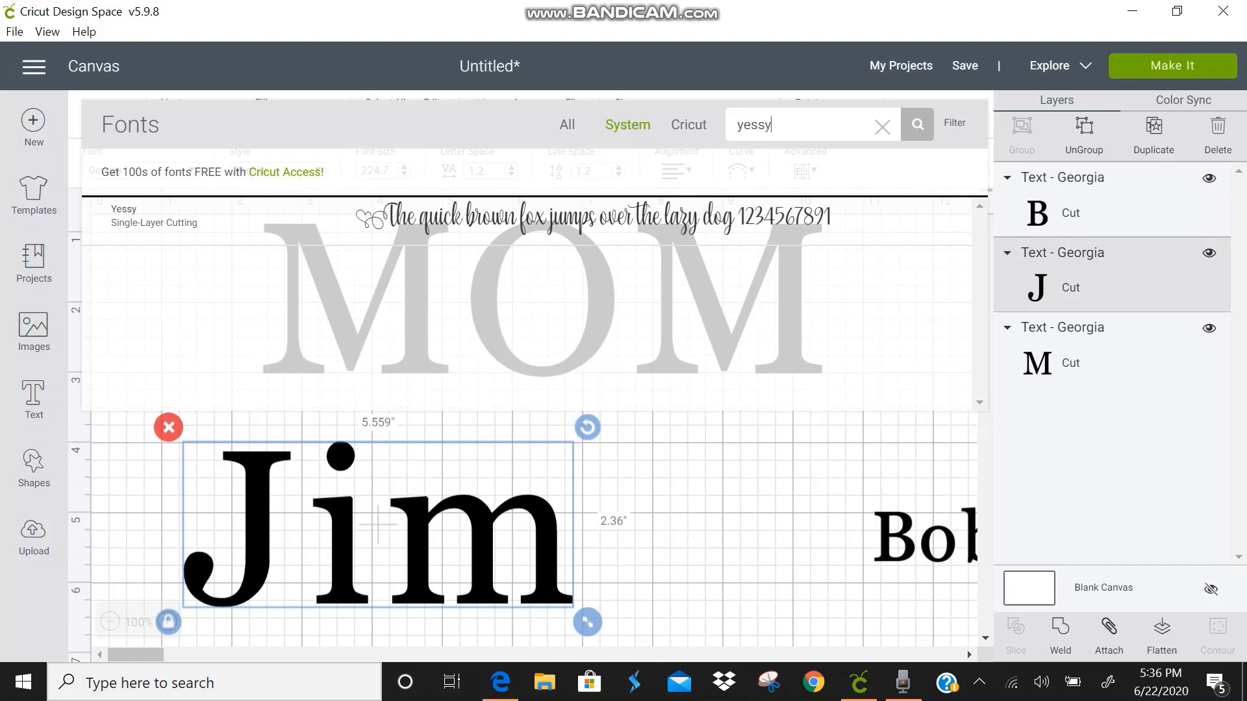
pyautogui.click(516, 224)
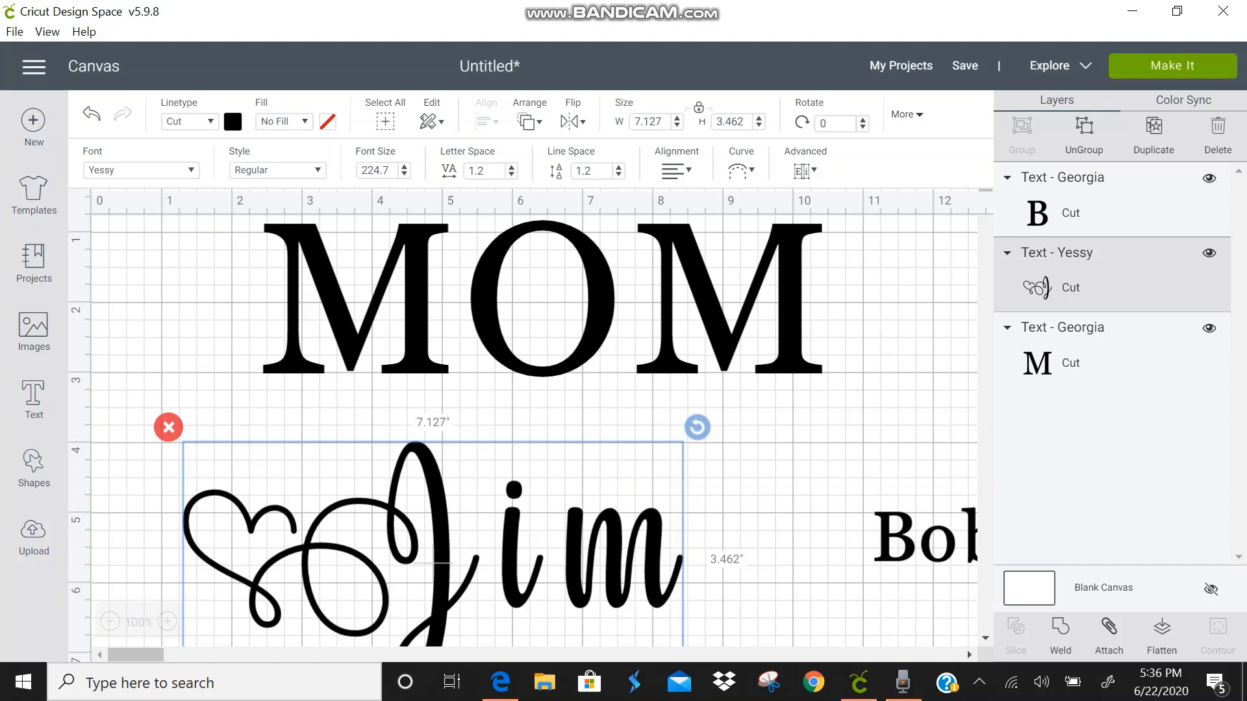
# Shift the script name toward the canvas's left edge and reduce its letter spacing to -0.3 so the letters connect
pyautogui.moveTo(433, 563); pyautogui.dragTo(355, 547)
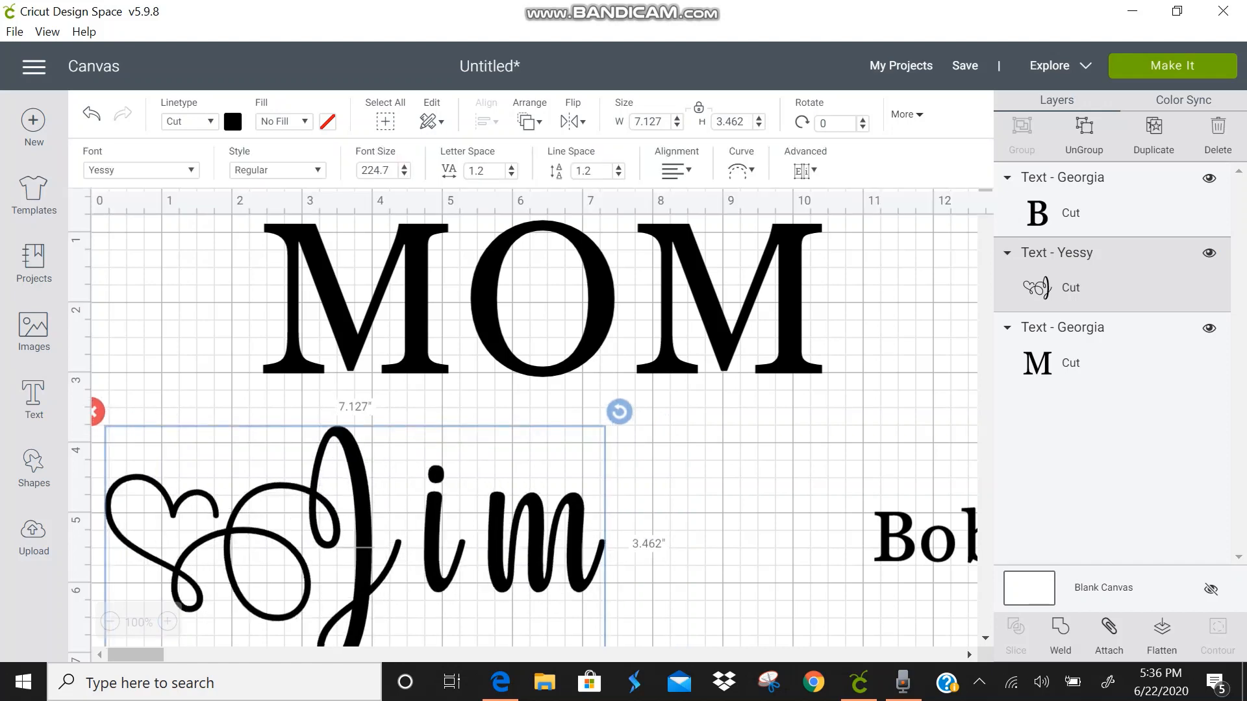
pyautogui.click(511, 176)
pyautogui.click(511, 175)
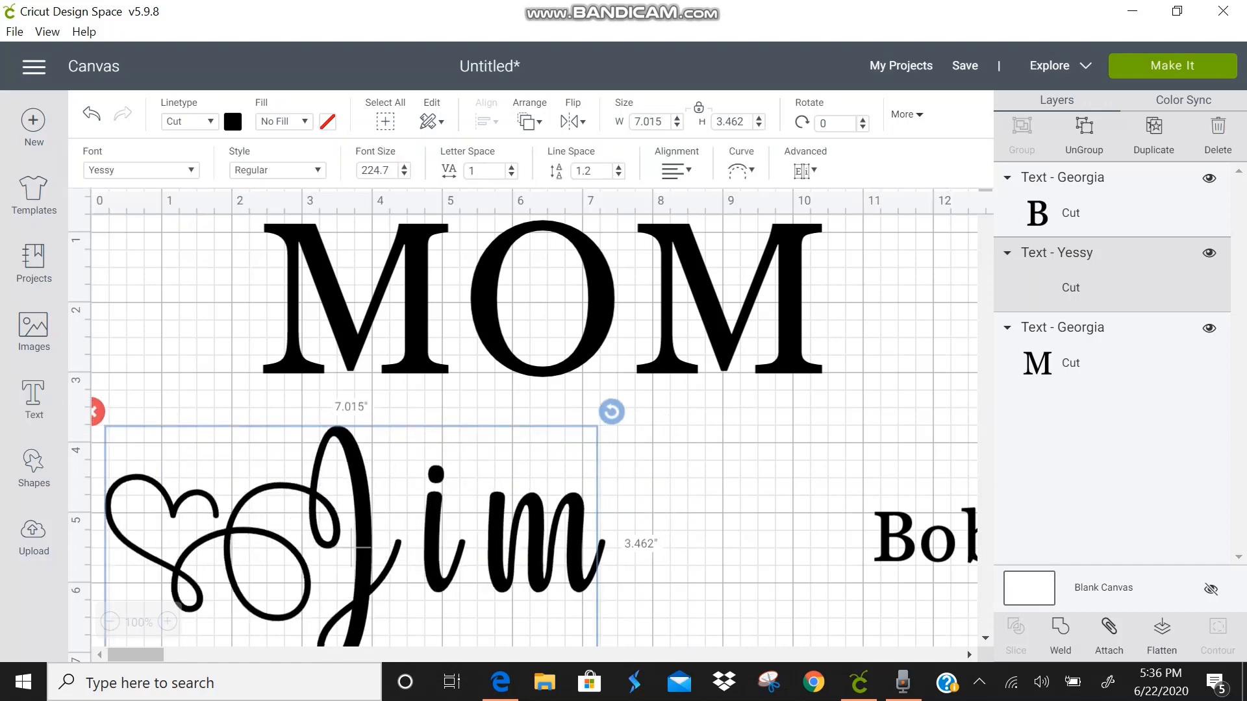
pyautogui.click(511, 175)
pyautogui.click(511, 176)
pyautogui.click(511, 176)
pyautogui.click(511, 175)
pyautogui.click(511, 175)
pyautogui.click(511, 175)
pyautogui.click(511, 175)
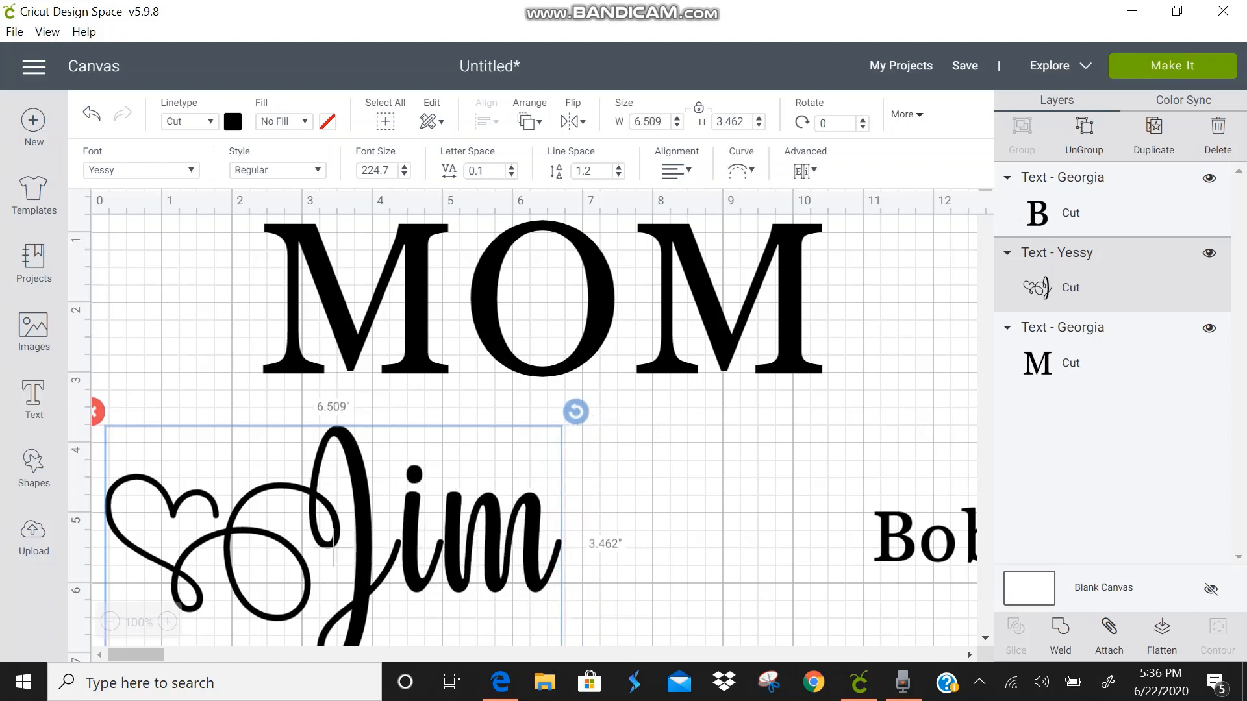
pyautogui.click(511, 176)
pyautogui.click(511, 176)
pyautogui.press('Down')
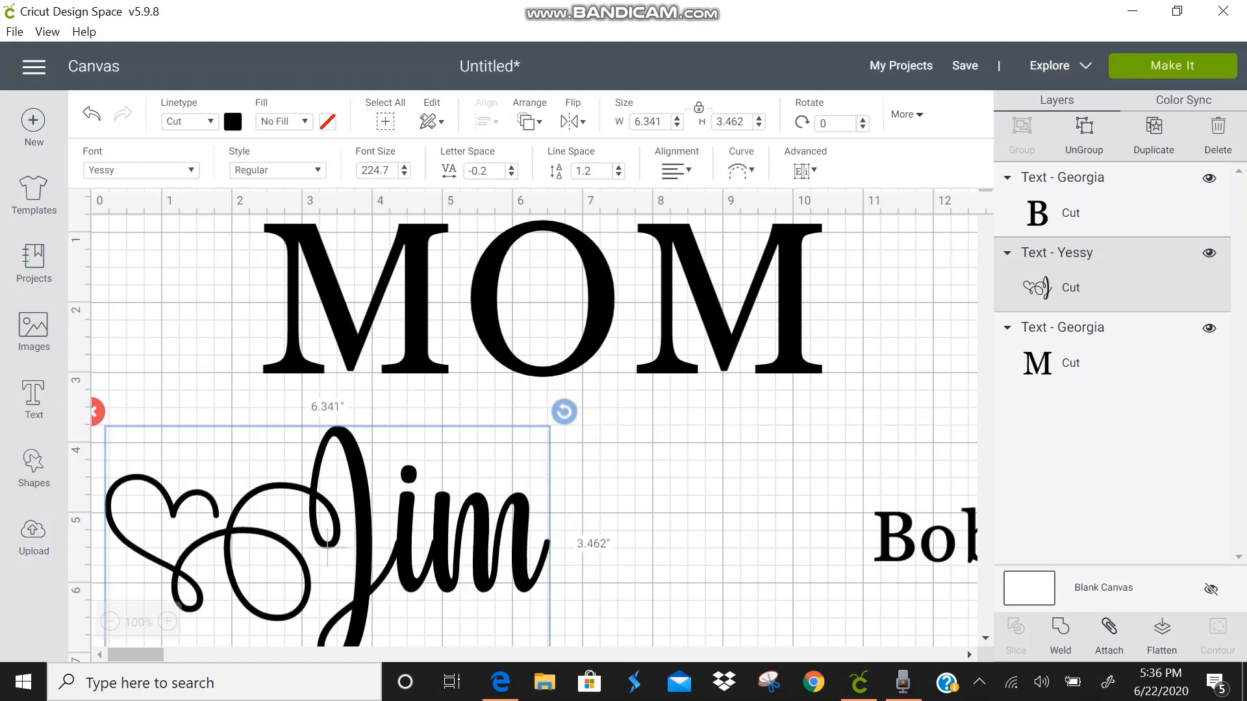
pyautogui.press('Down')
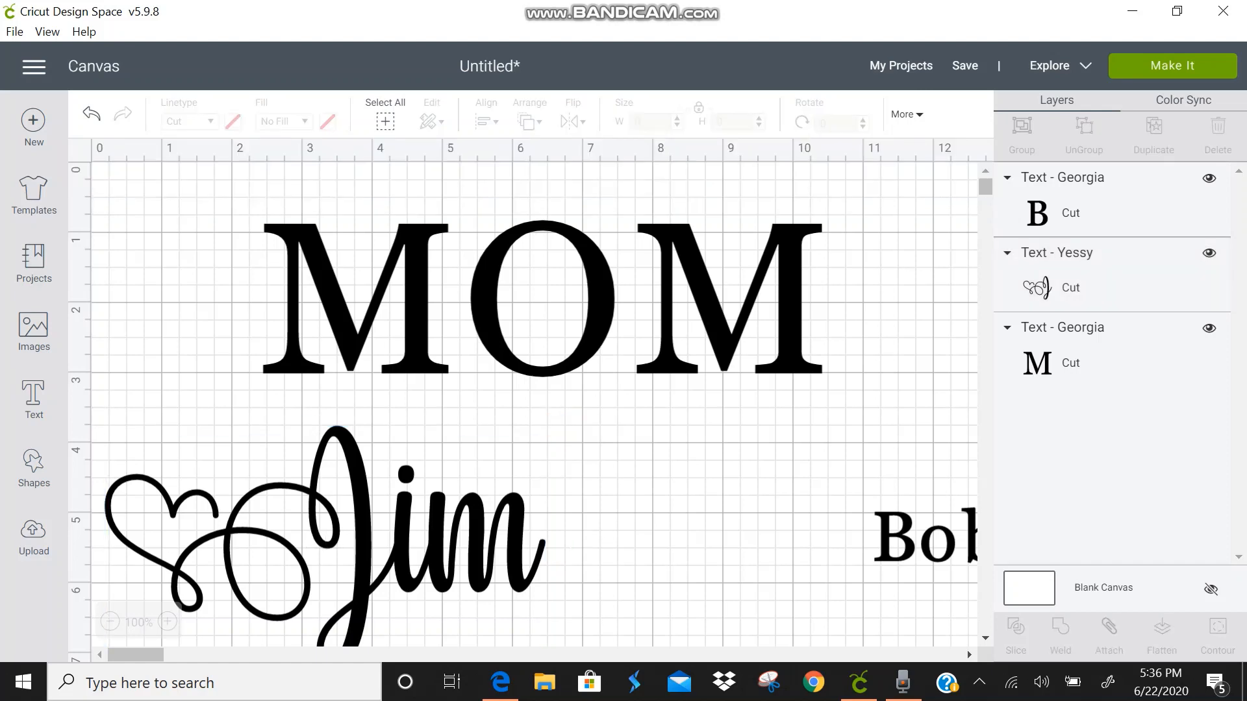
# Shrink the script name to about 1.6 in wide and place it at the canvas's left edge below MOM
pyautogui.moveTo(326, 545); pyautogui.dragTo(328, 451)
pyautogui.moveTo(563, 589); pyautogui.dragTo(234, 407)
pyautogui.moveTo(164, 361); pyautogui.dragTo(160, 456)
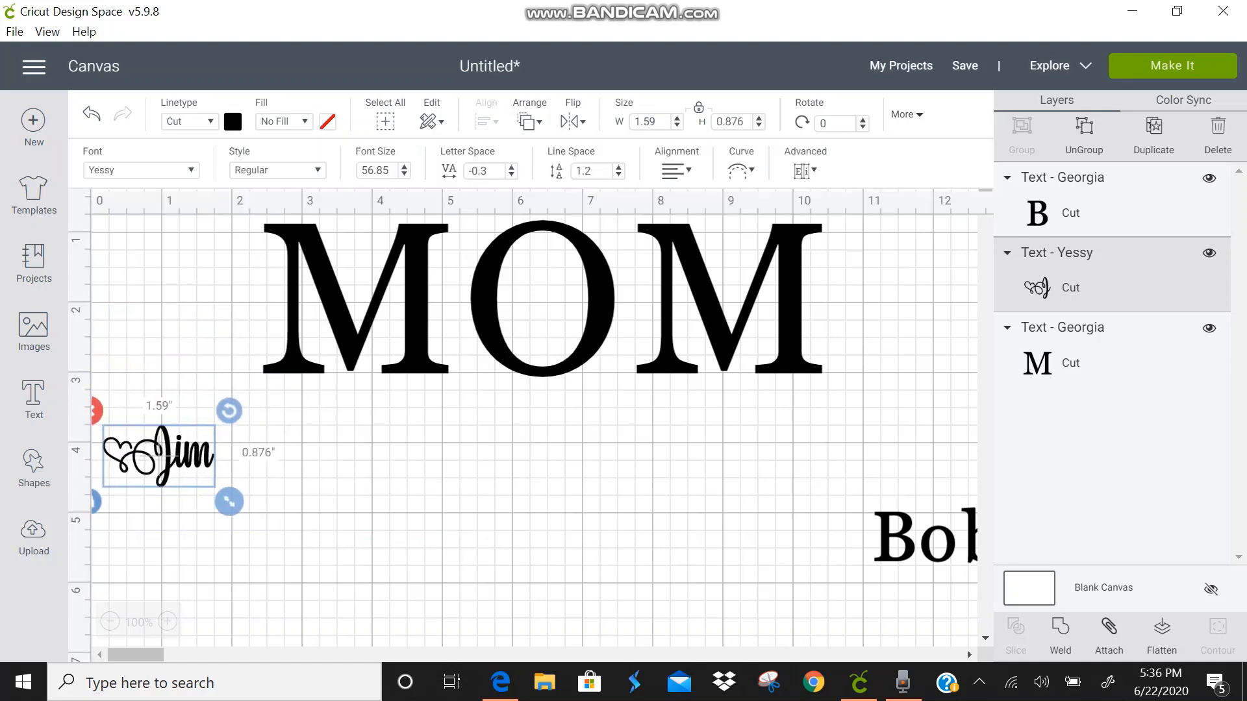
# Enlarge the second name to about 5.2 in wide and position it directly beneath MOM
pyautogui.moveTo(730, 514); pyautogui.dragTo(495, 473)
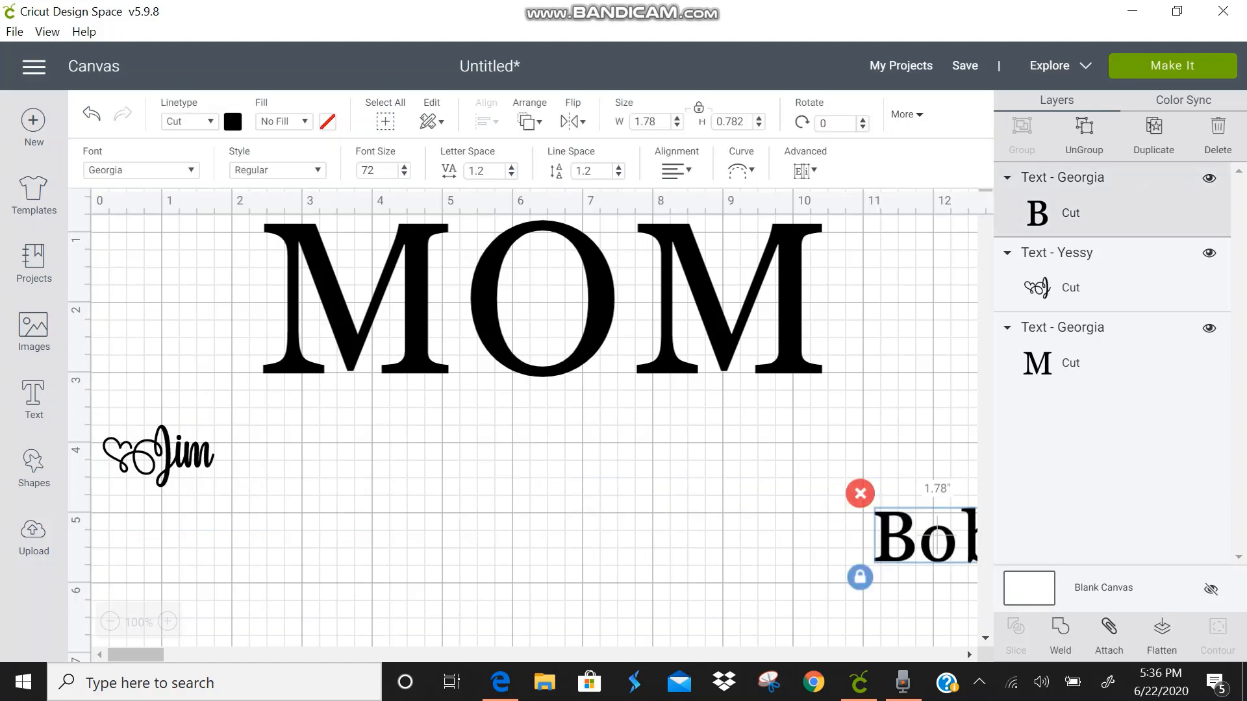
pyautogui.moveTo(958, 533); pyautogui.dragTo(739, 498)
pyautogui.click(739, 498)
pyautogui.click(929, 538)
pyautogui.moveTo(929, 538); pyautogui.dragTo(587, 459)
pyautogui.moveTo(671, 500); pyautogui.dragTo(912, 607)
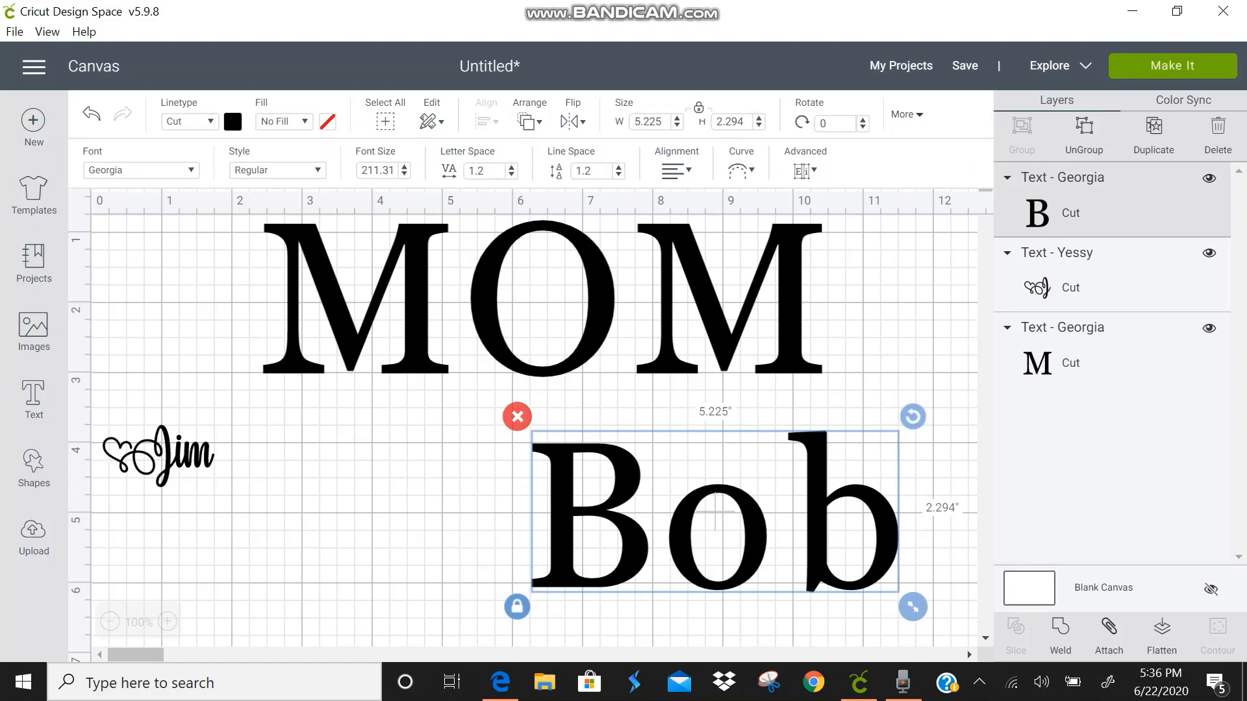
pyautogui.moveTo(715, 512); pyautogui.dragTo(587, 485)
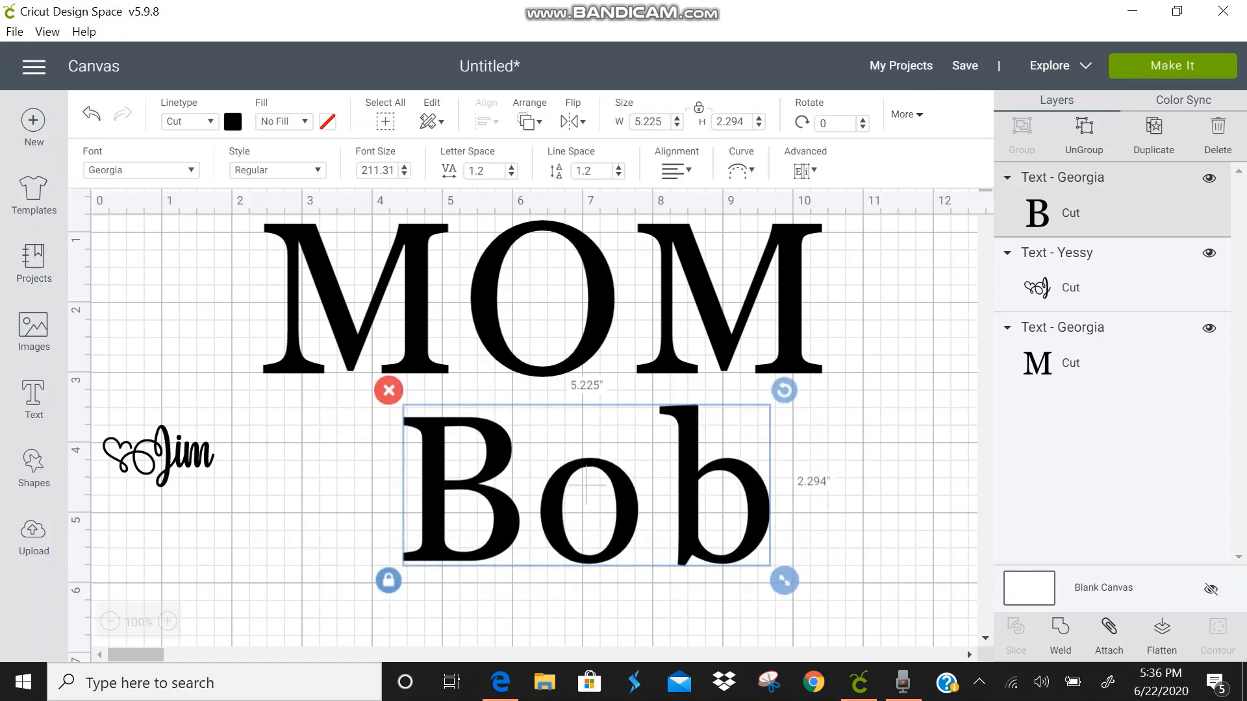
# Change the second name's font to Yessy and reduce its letter spacing to -0.4 so the letters connect
pyautogui.click(184, 170)
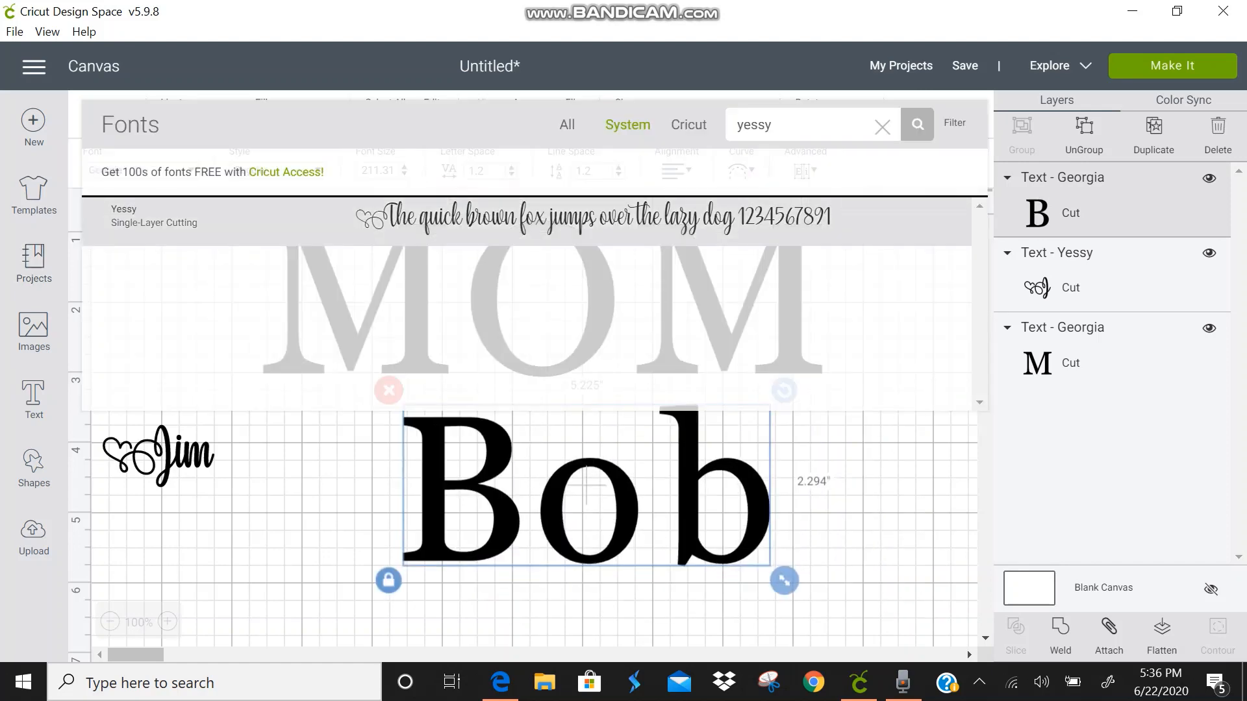
pyautogui.click(185, 220)
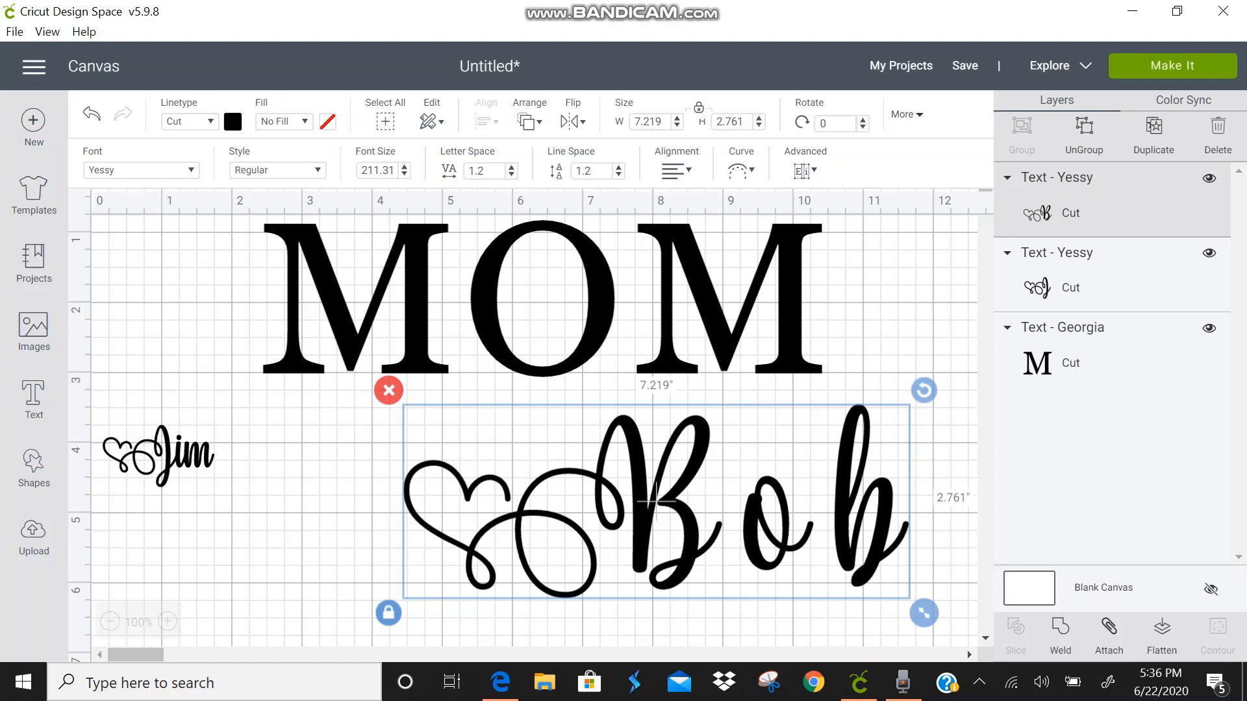
pyautogui.click(511, 175)
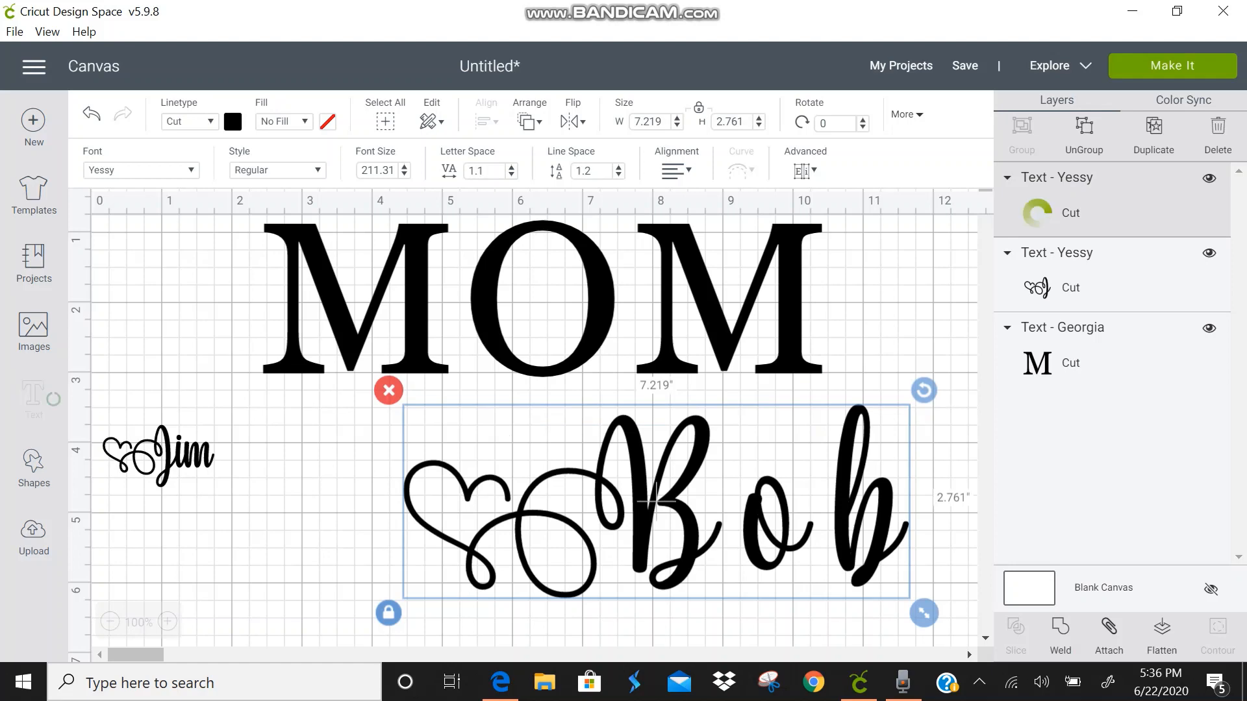
pyautogui.click(511, 175)
pyautogui.click(511, 175)
pyautogui.click(511, 175)
pyautogui.click(511, 175)
pyautogui.click(511, 176)
pyautogui.click(511, 176)
pyautogui.click(511, 175)
pyautogui.click(511, 175)
pyautogui.click(511, 176)
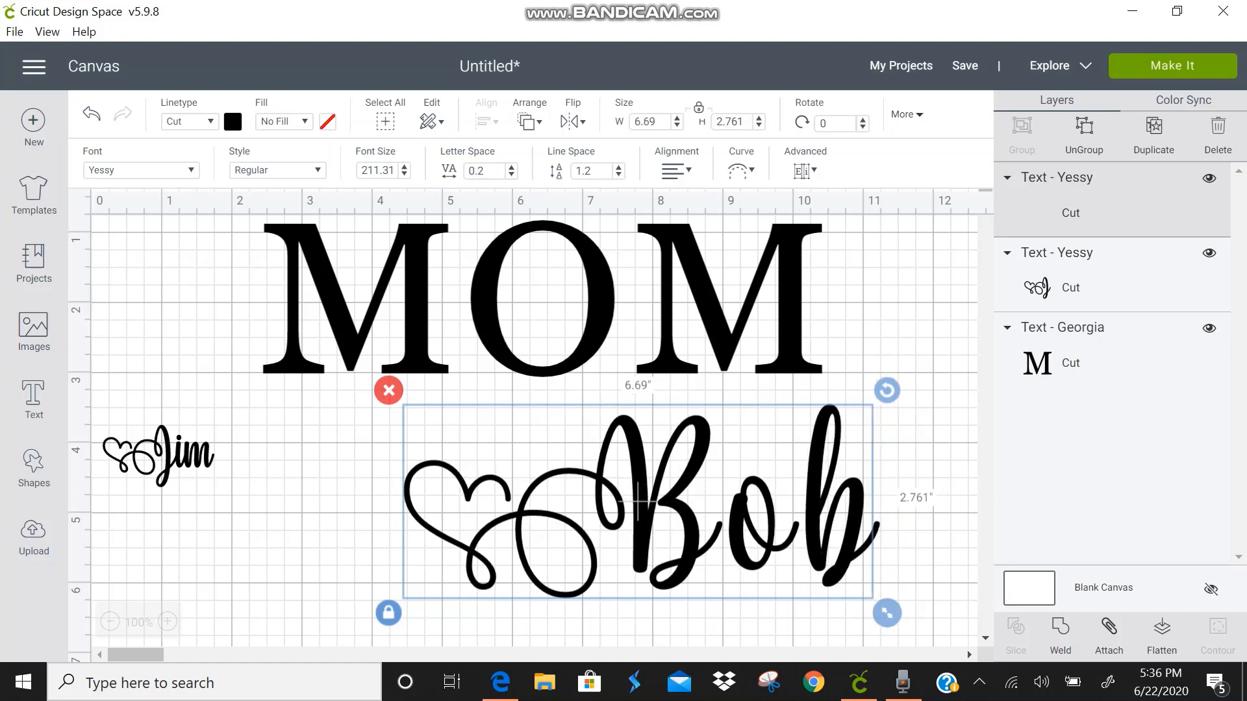
pyautogui.click(511, 175)
pyautogui.click(511, 175)
pyautogui.click(511, 175)
pyautogui.click(511, 176)
pyautogui.click(511, 175)
pyautogui.click(511, 175)
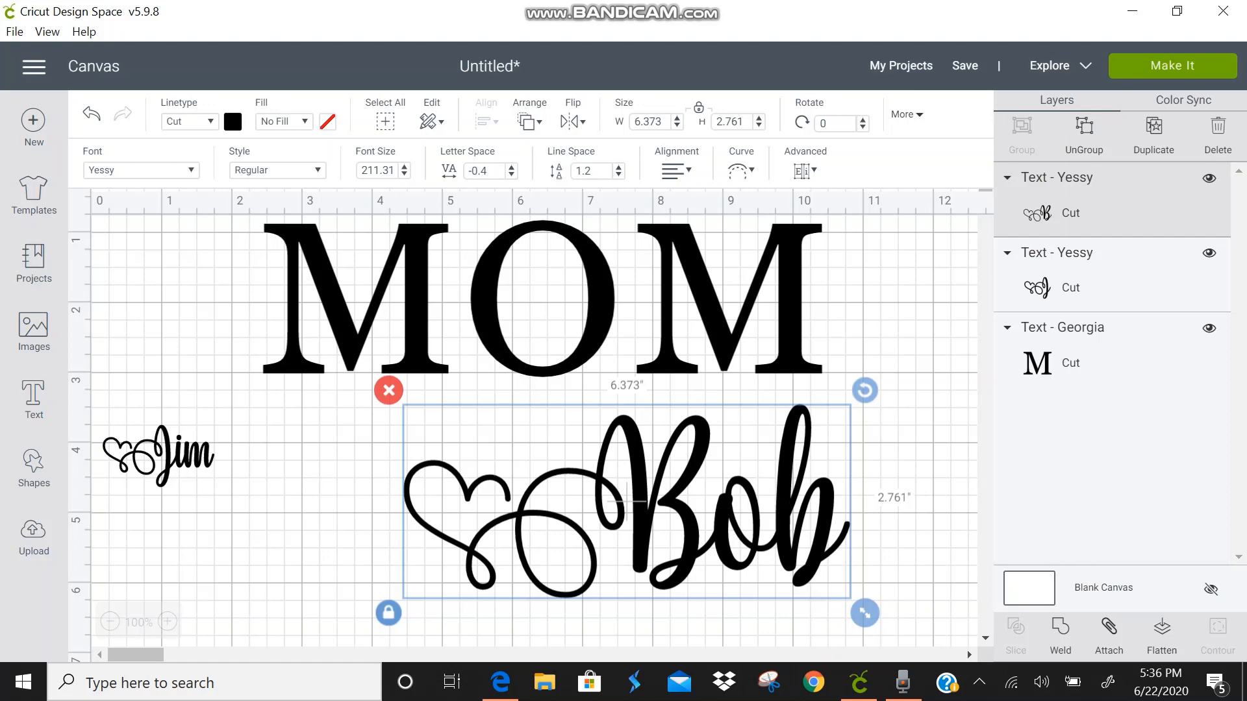
pyautogui.press('Escape')
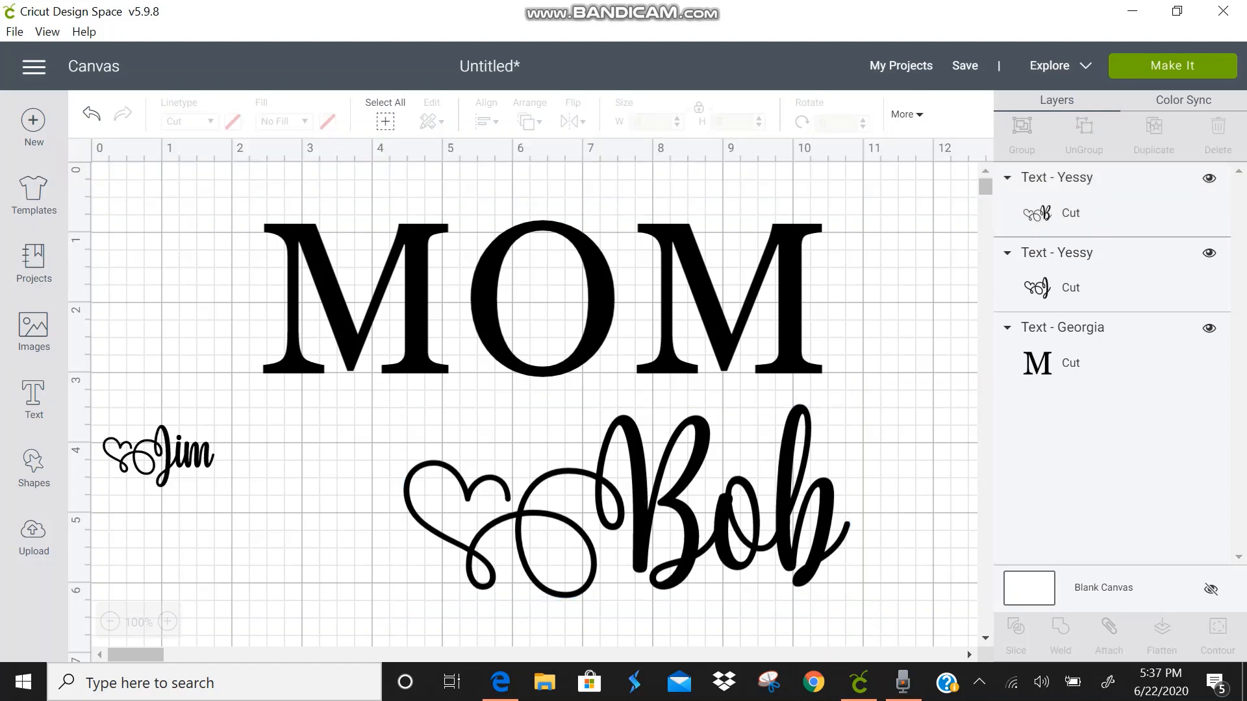
# Weld each script name into its own single shape, shifting the second name farther from the first
pyautogui.moveTo(864, 594); pyautogui.dragTo(510, 474)
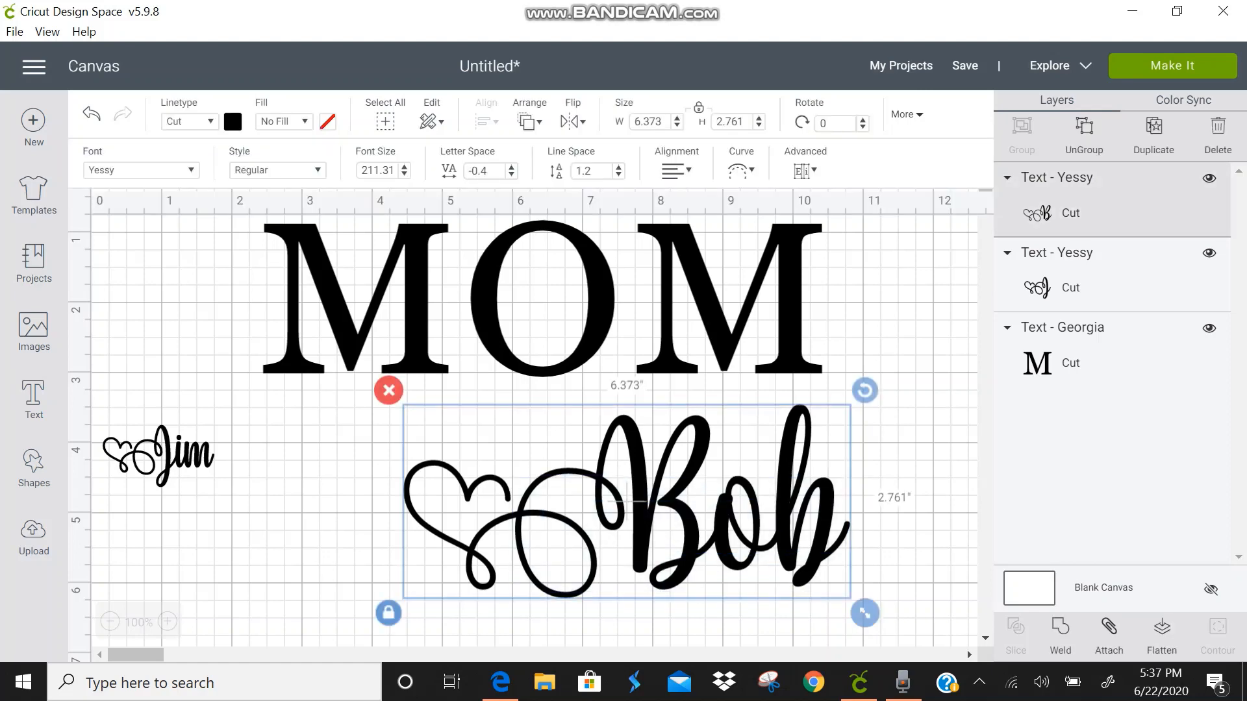
pyautogui.click(1060, 635)
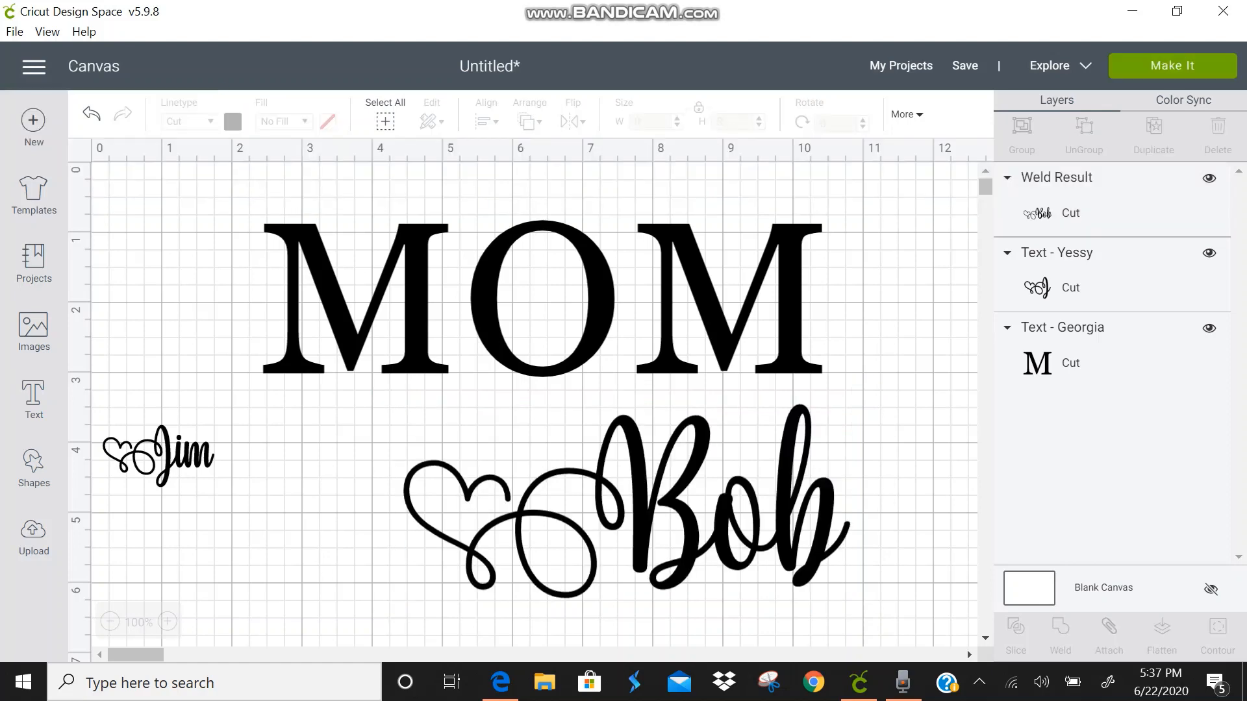
pyautogui.moveTo(689, 533); pyautogui.dragTo(752, 526)
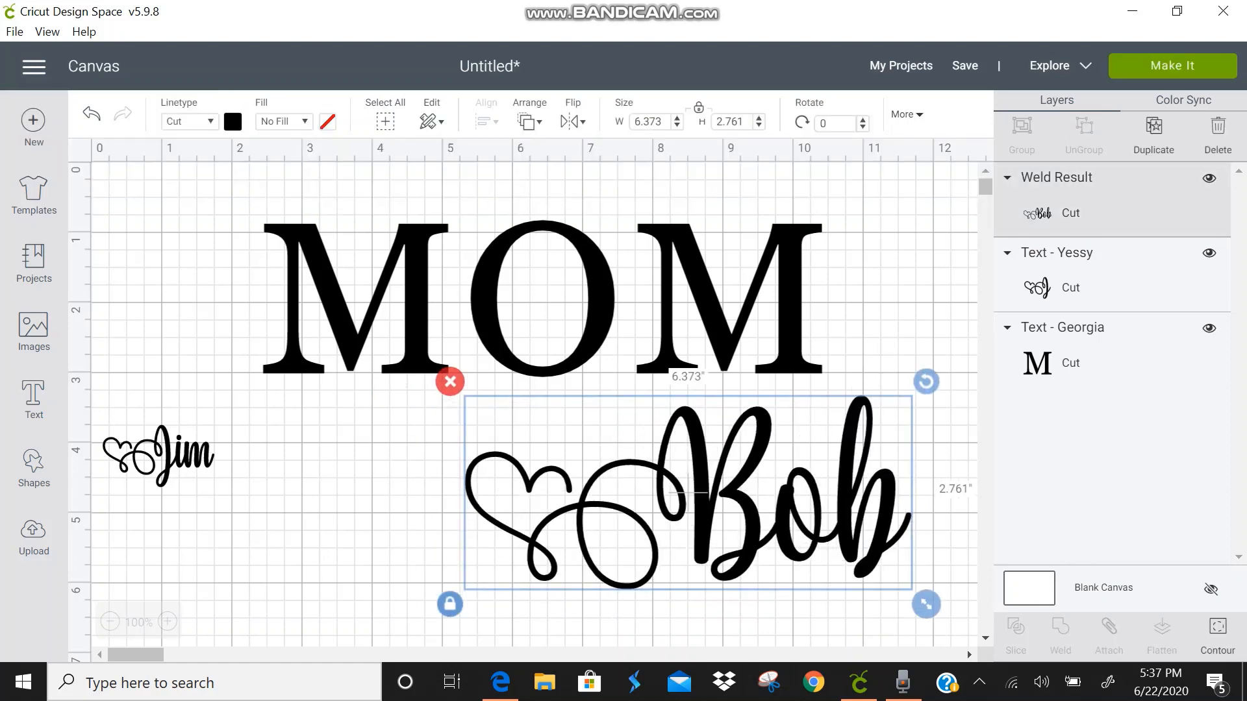
pyautogui.moveTo(222, 471); pyautogui.dragTo(170, 463)
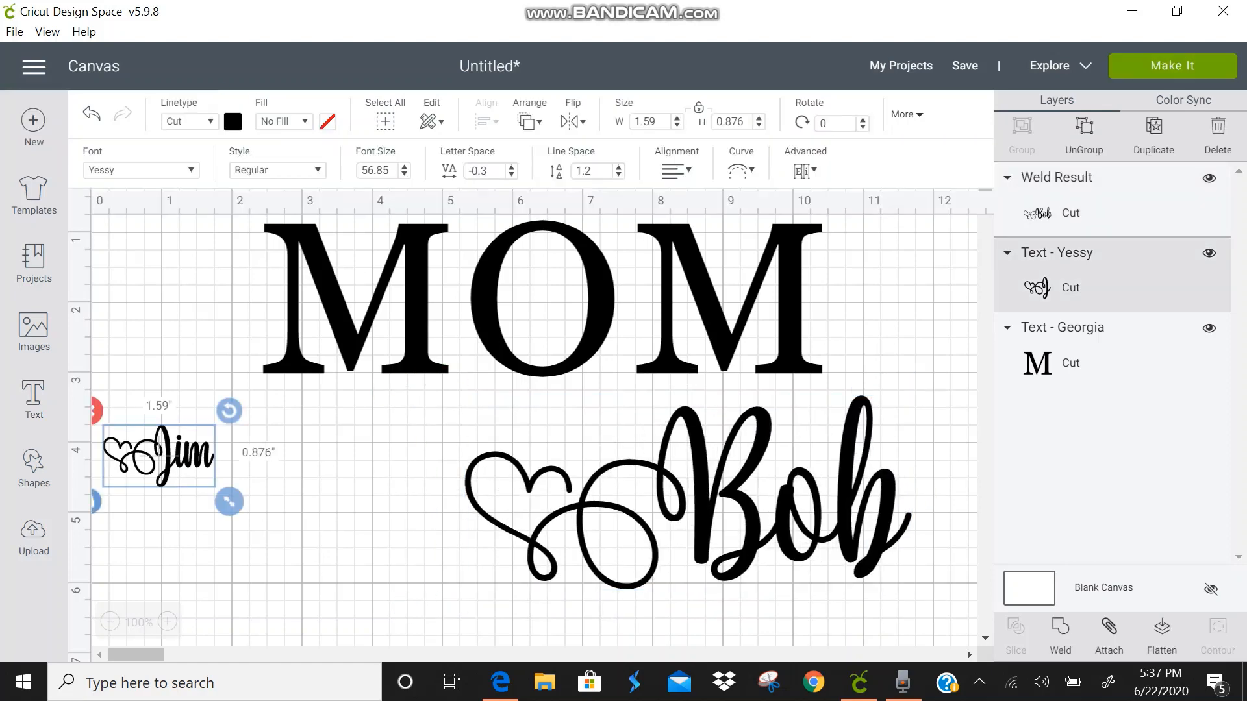
pyautogui.click(1060, 635)
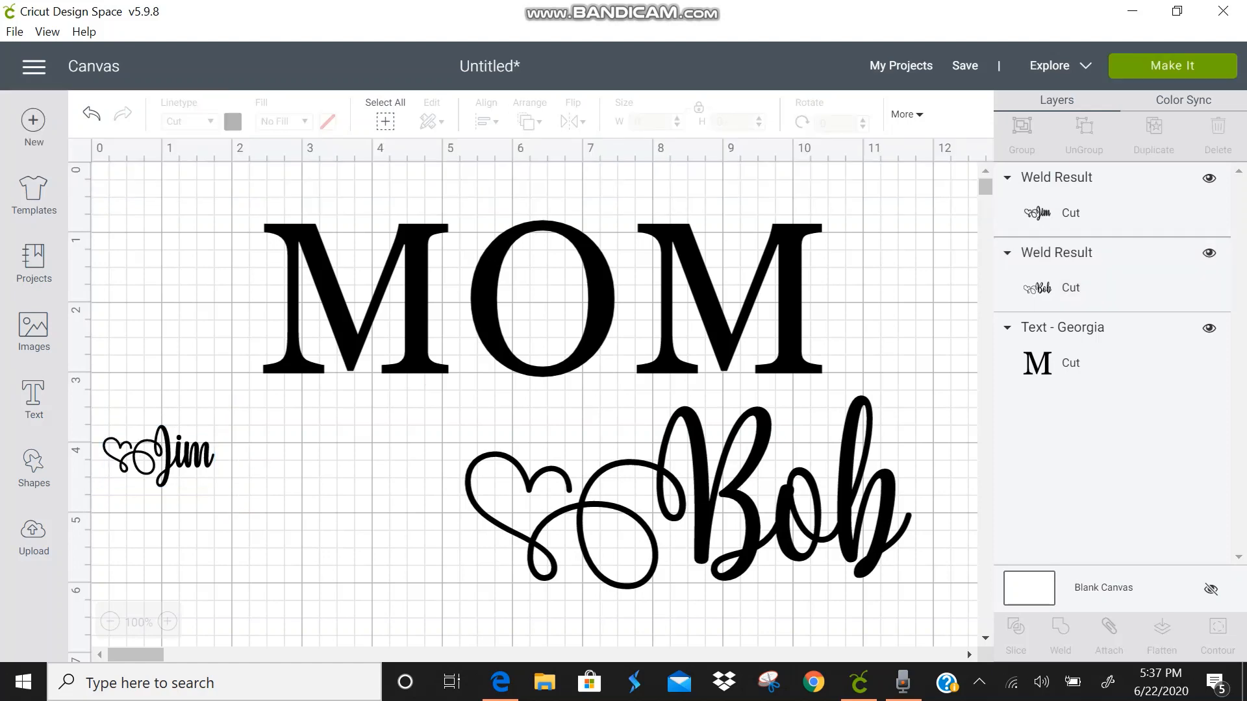
# Enlarge the welded first name to about 3.6 in wide and shift it slightly right and down
pyautogui.click(171, 458)
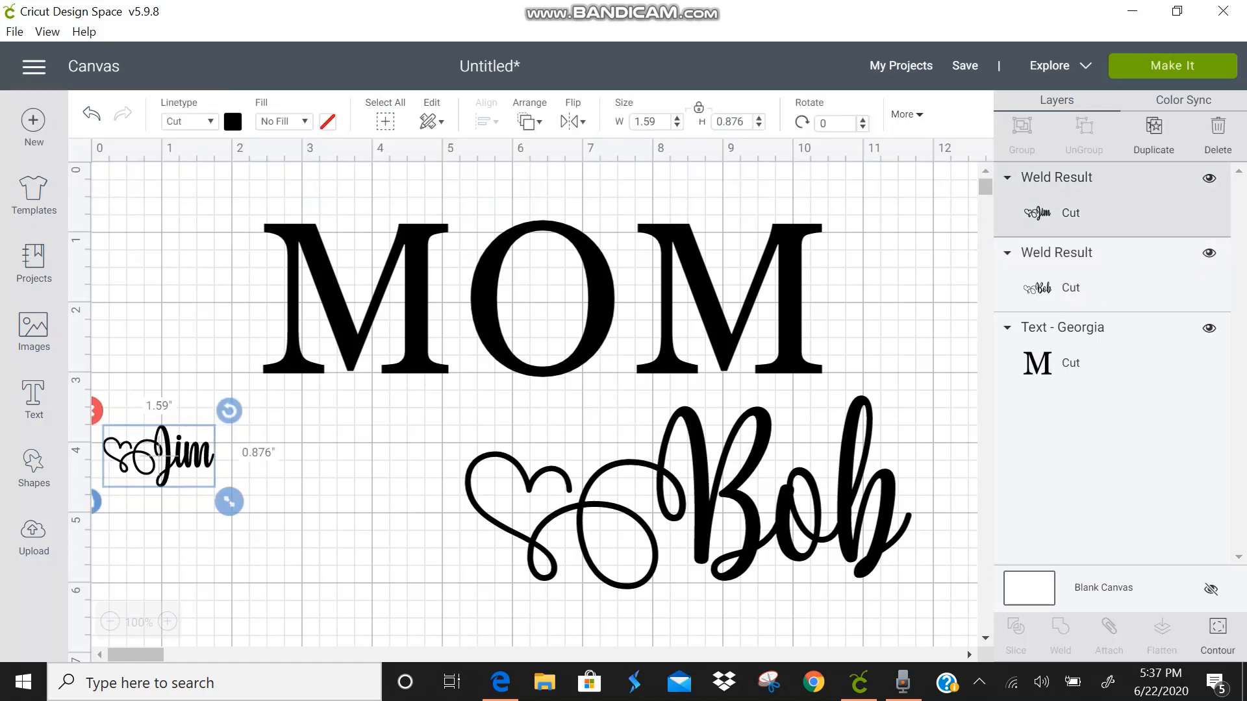
pyautogui.moveTo(228, 501); pyautogui.dragTo(372, 580)
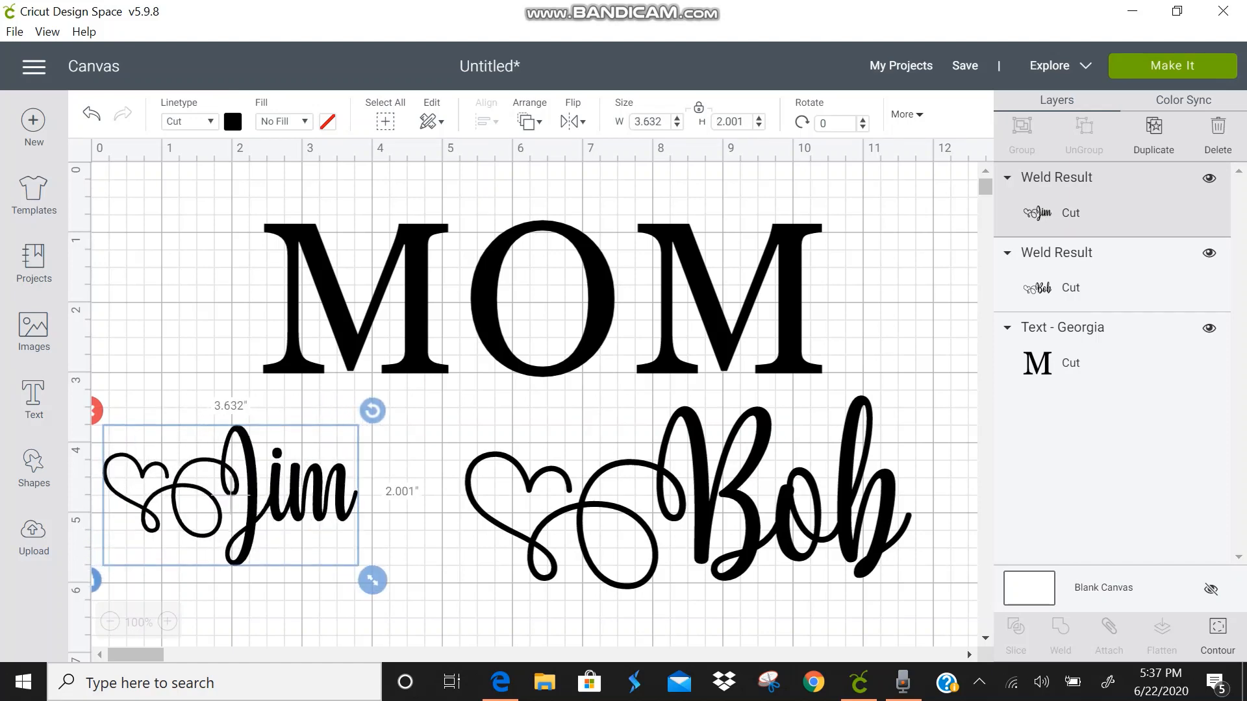
pyautogui.moveTo(254, 497); pyautogui.dragTo(280, 526)
# Shrink the welded second name to about 3.9 in wide and place it directly beside the first name
pyautogui.click(688, 493)
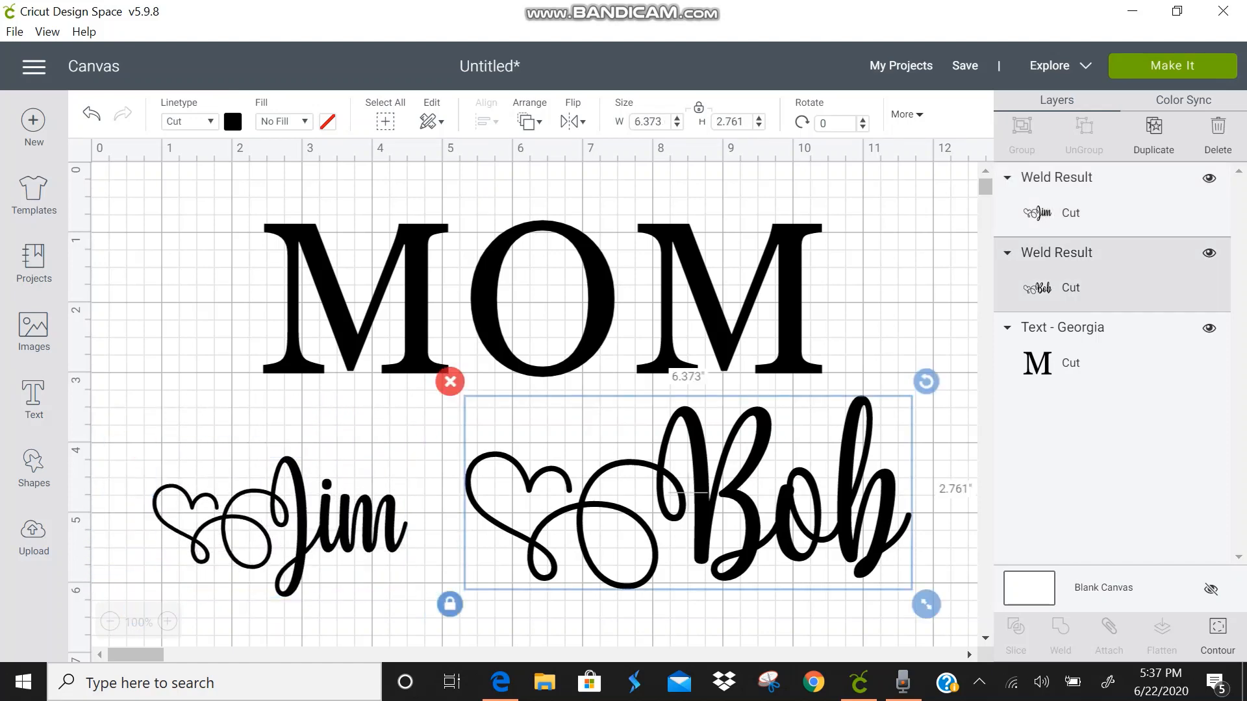
pyautogui.moveTo(926, 604); pyautogui.dragTo(755, 530)
pyautogui.moveTo(607, 453); pyautogui.dragTo(548, 510)
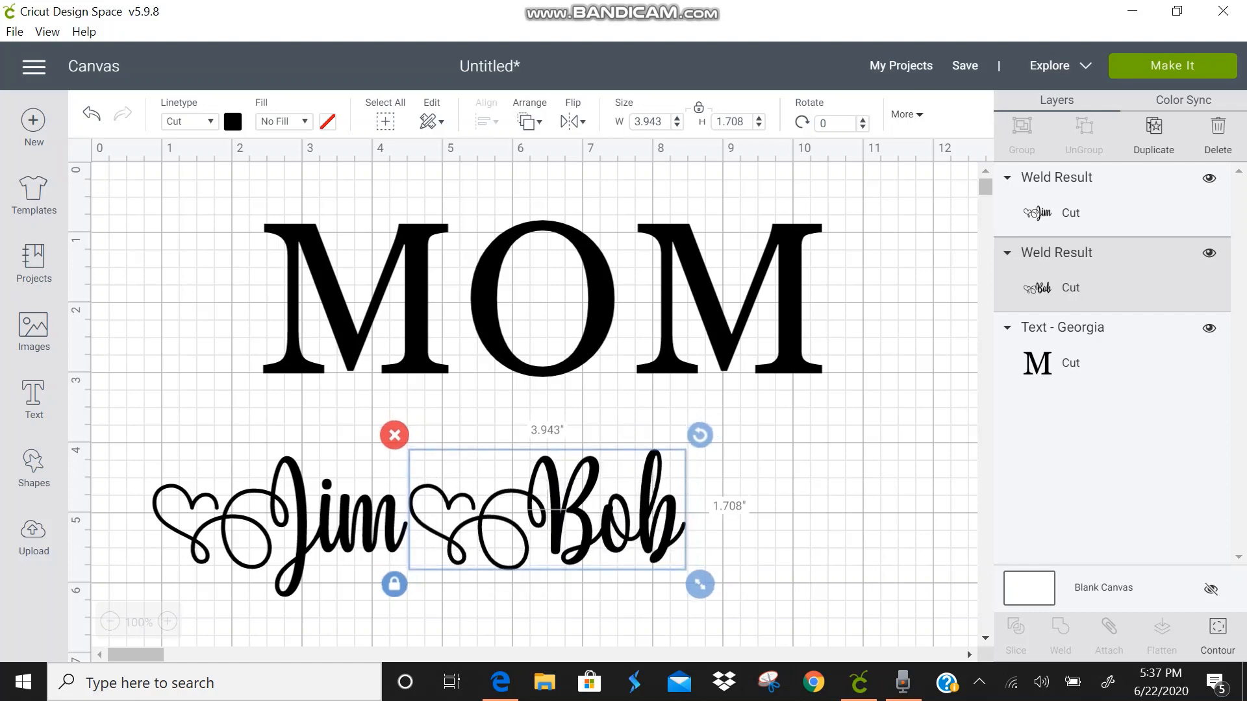
pyautogui.click(781, 469)
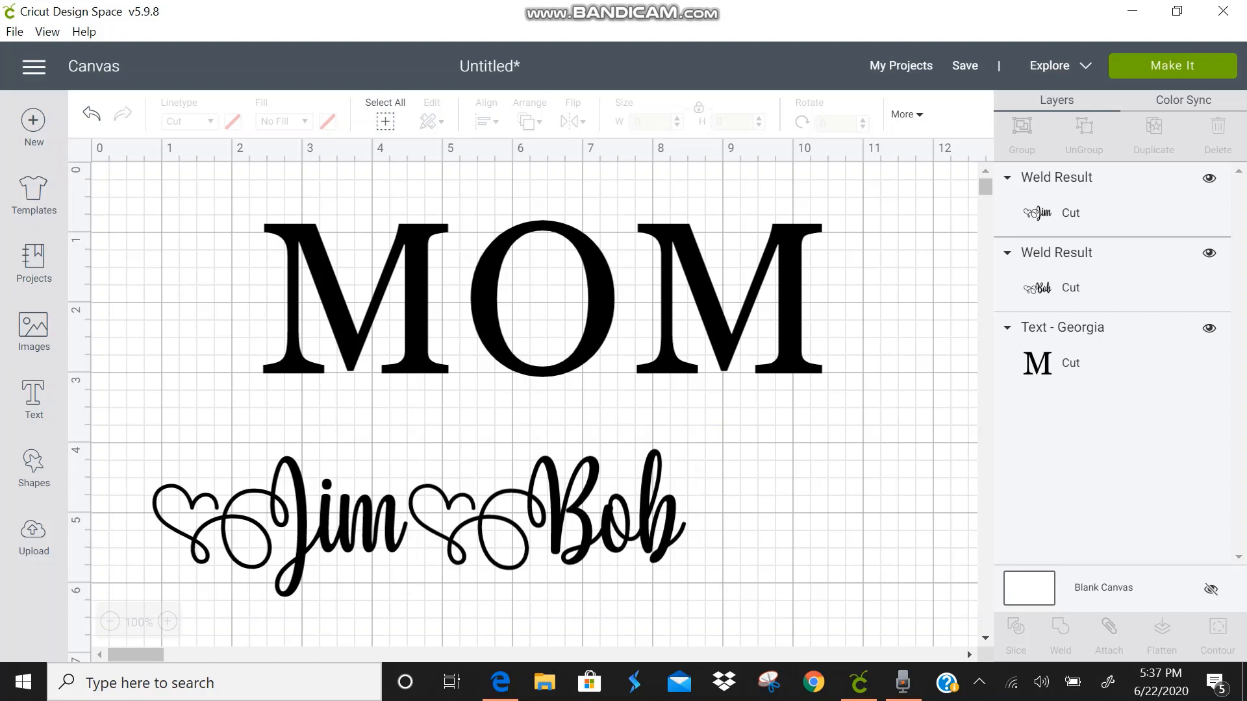
# Recolour both script names white
pyautogui.moveTo(722, 580); pyautogui.dragTo(116, 477)
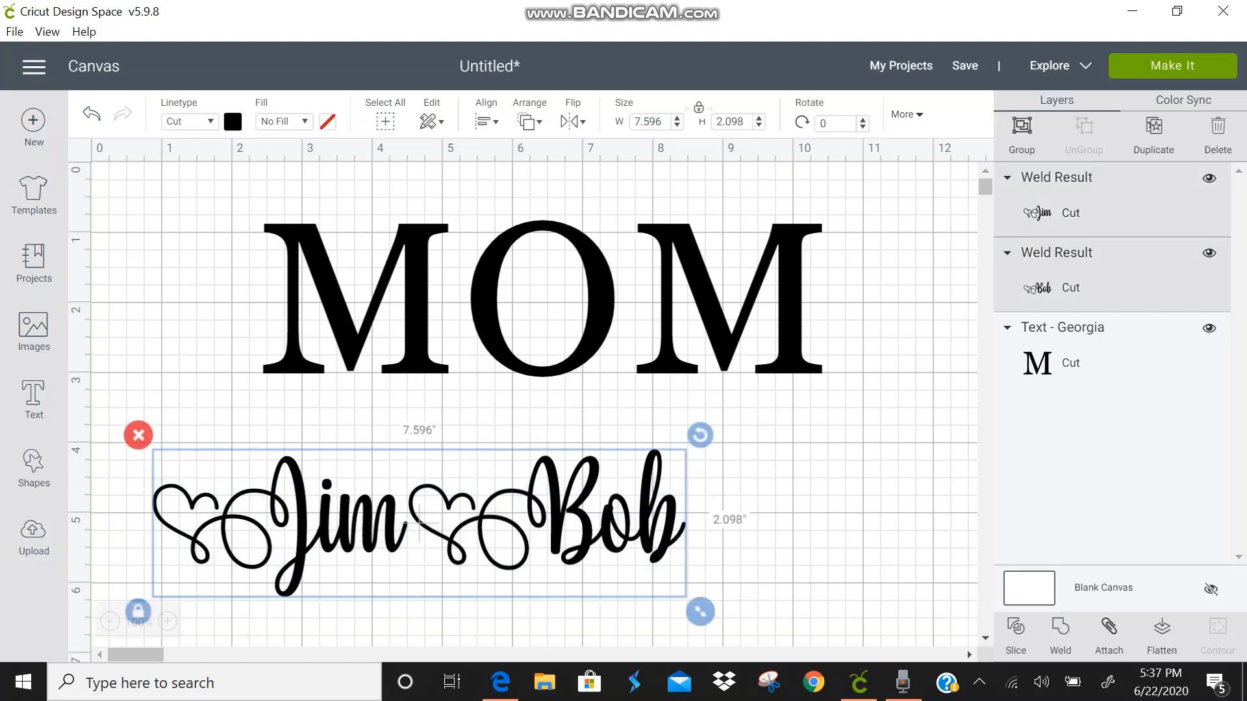
pyautogui.click(232, 121)
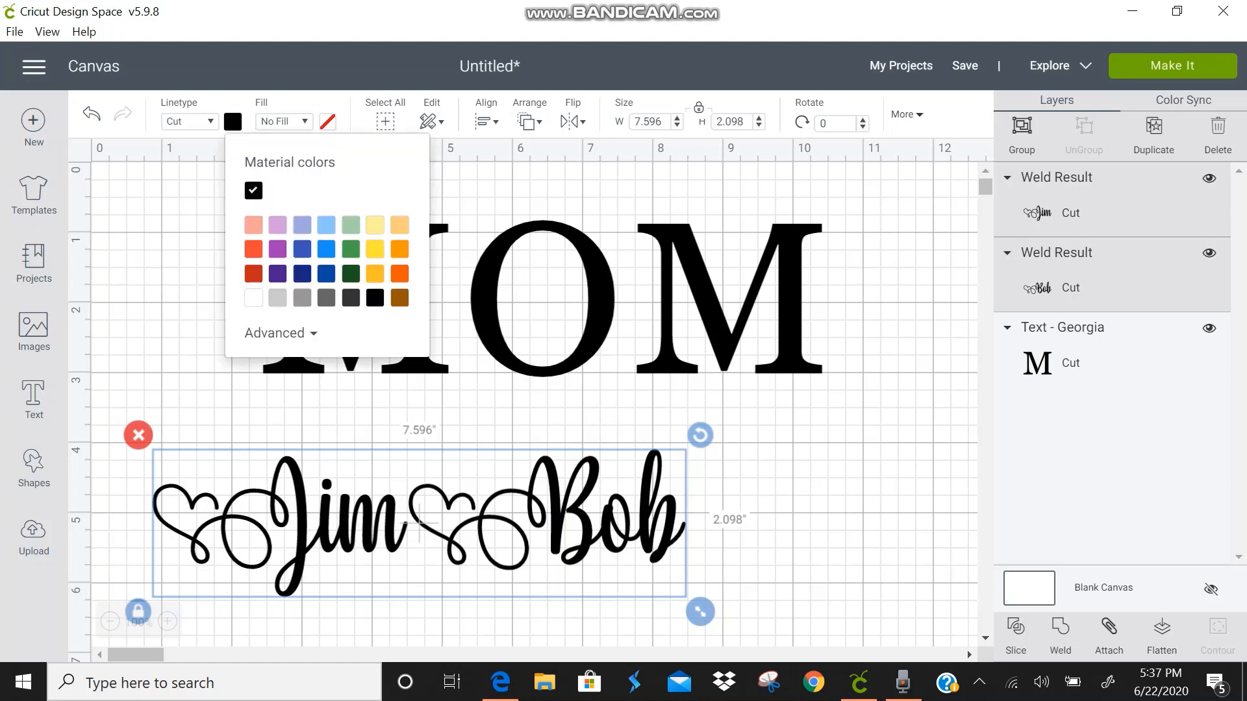
pyautogui.click(253, 298)
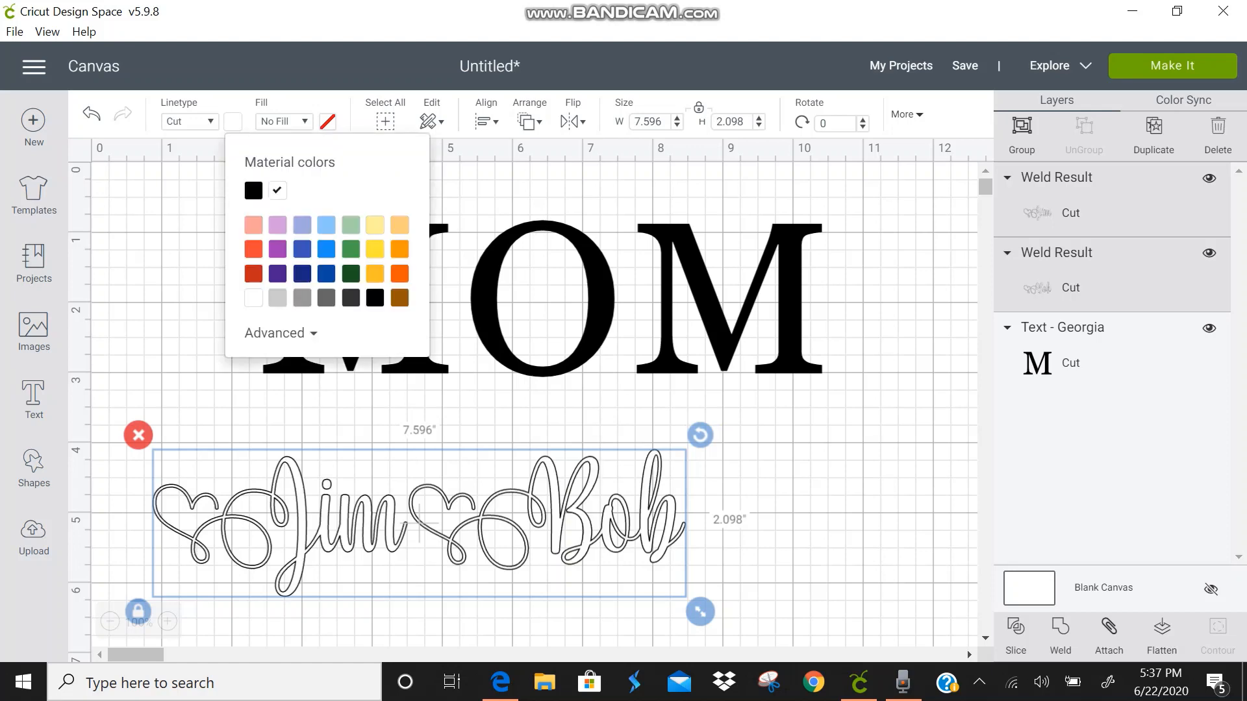
# Lay both white names across MOM and nudge the first name slightly left
pyautogui.moveTo(418, 523); pyautogui.dragTo(525, 316)
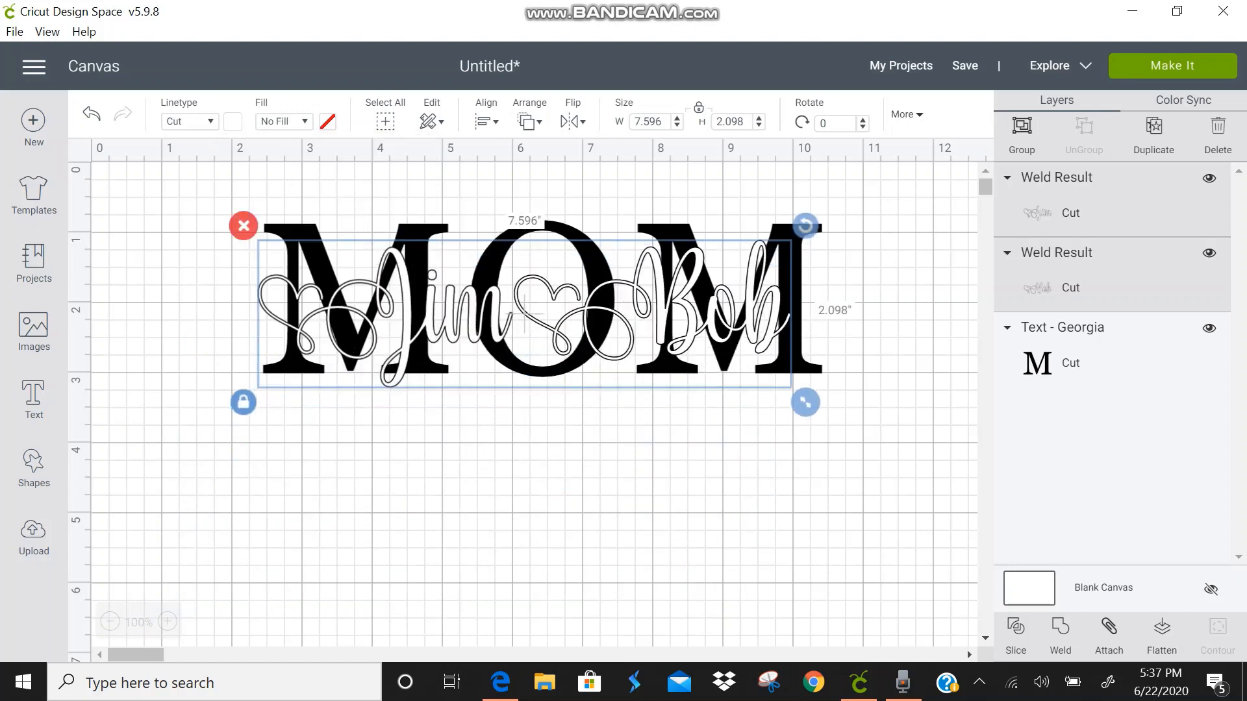
pyautogui.click(584, 474)
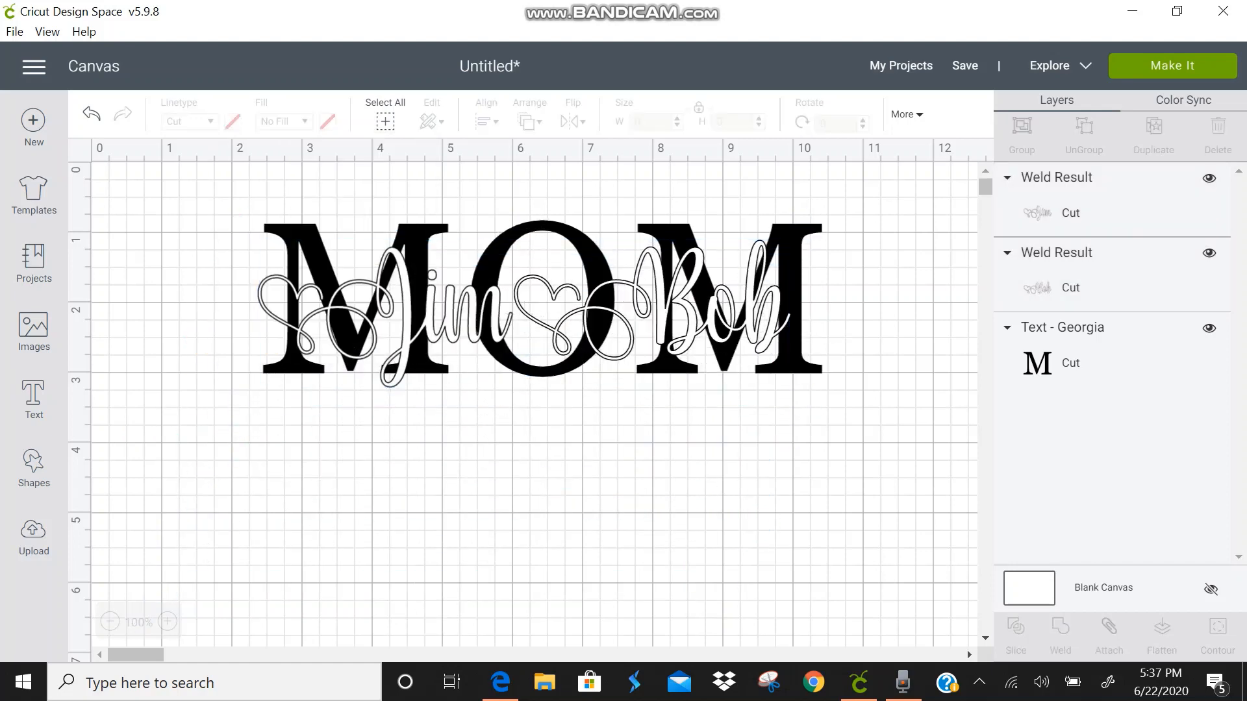
pyautogui.click(542, 298)
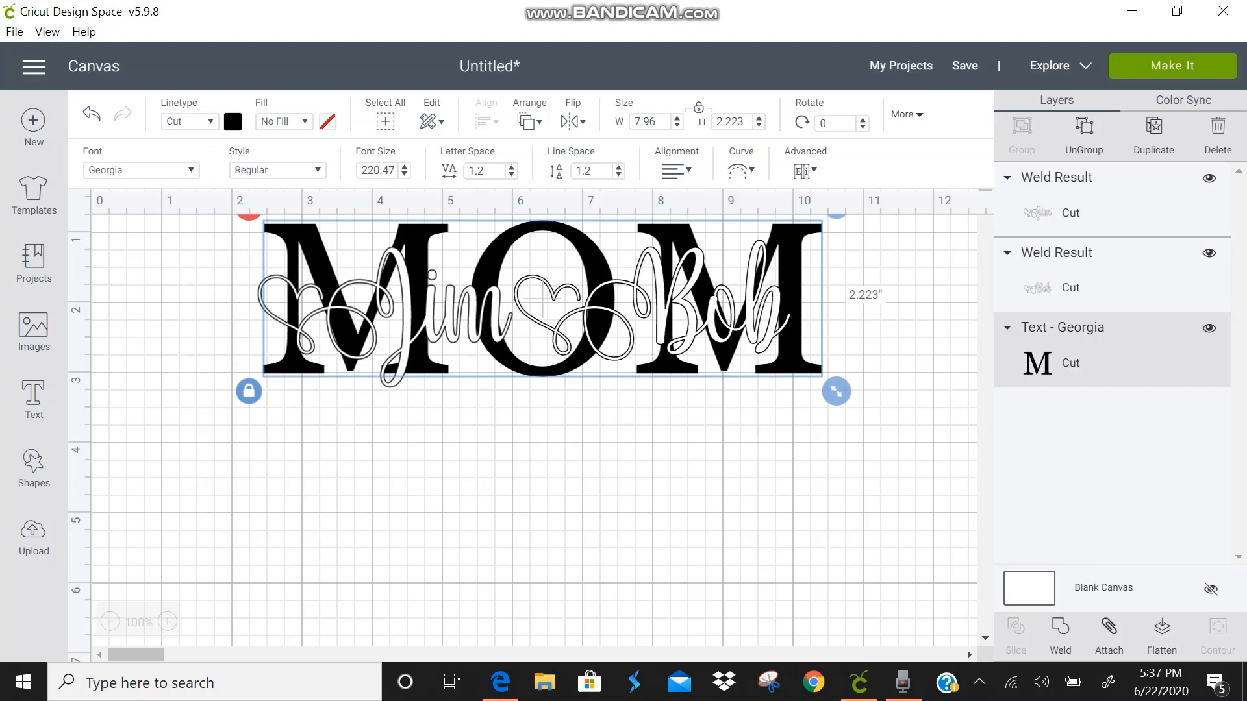
pyautogui.moveTo(403, 316); pyautogui.dragTo(397, 313)
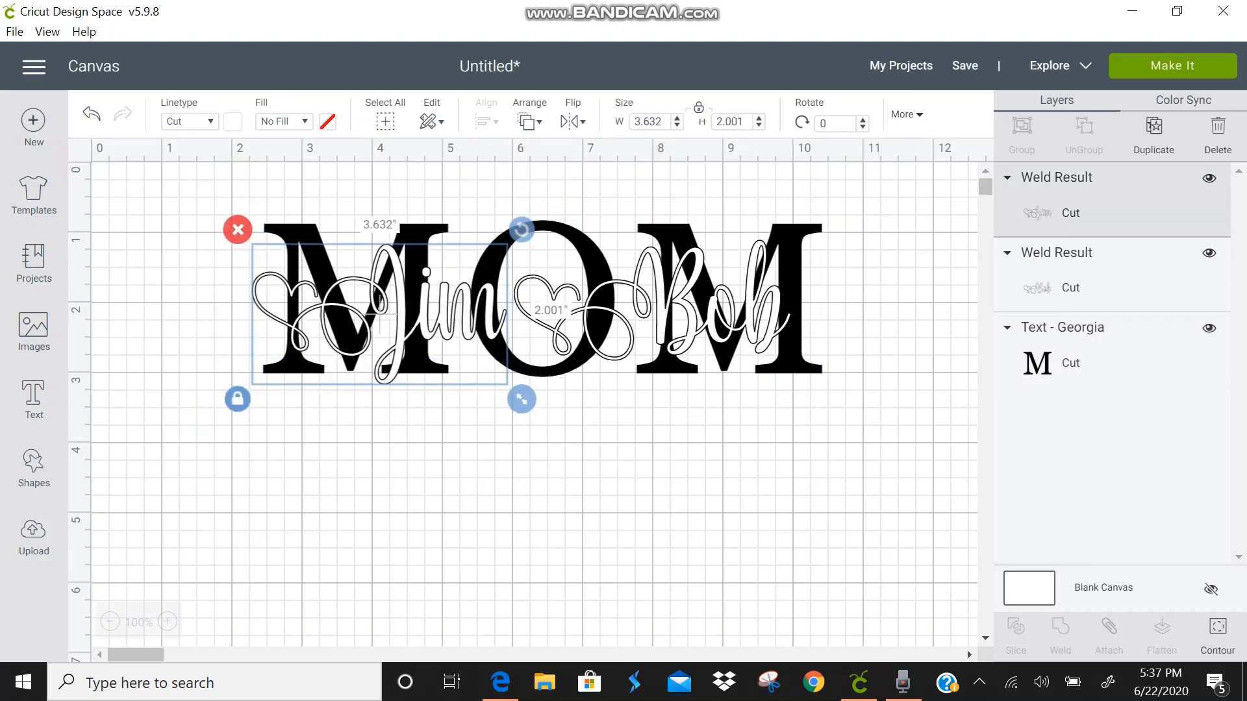
# Move MOM below the script names and fine-tune the second name slightly upward beside the first
pyautogui.moveTo(543, 300); pyautogui.dragTo(544, 571)
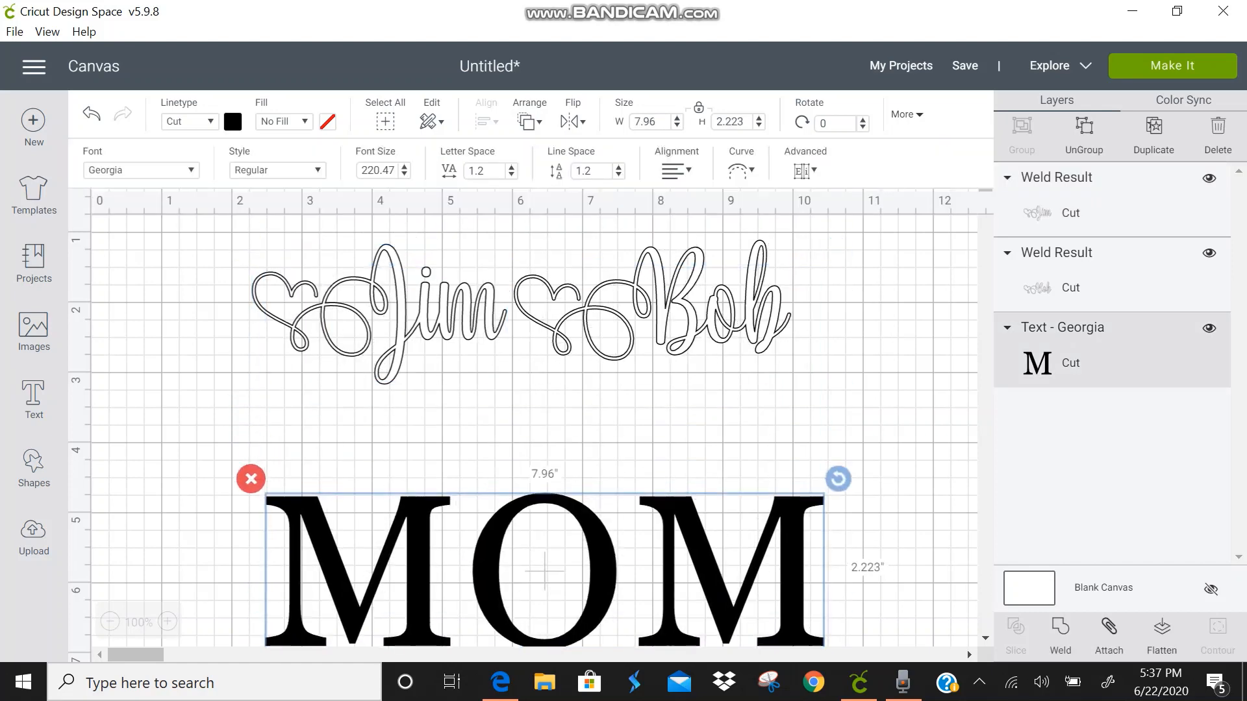
pyautogui.moveTo(653, 300); pyautogui.dragTo(652, 294)
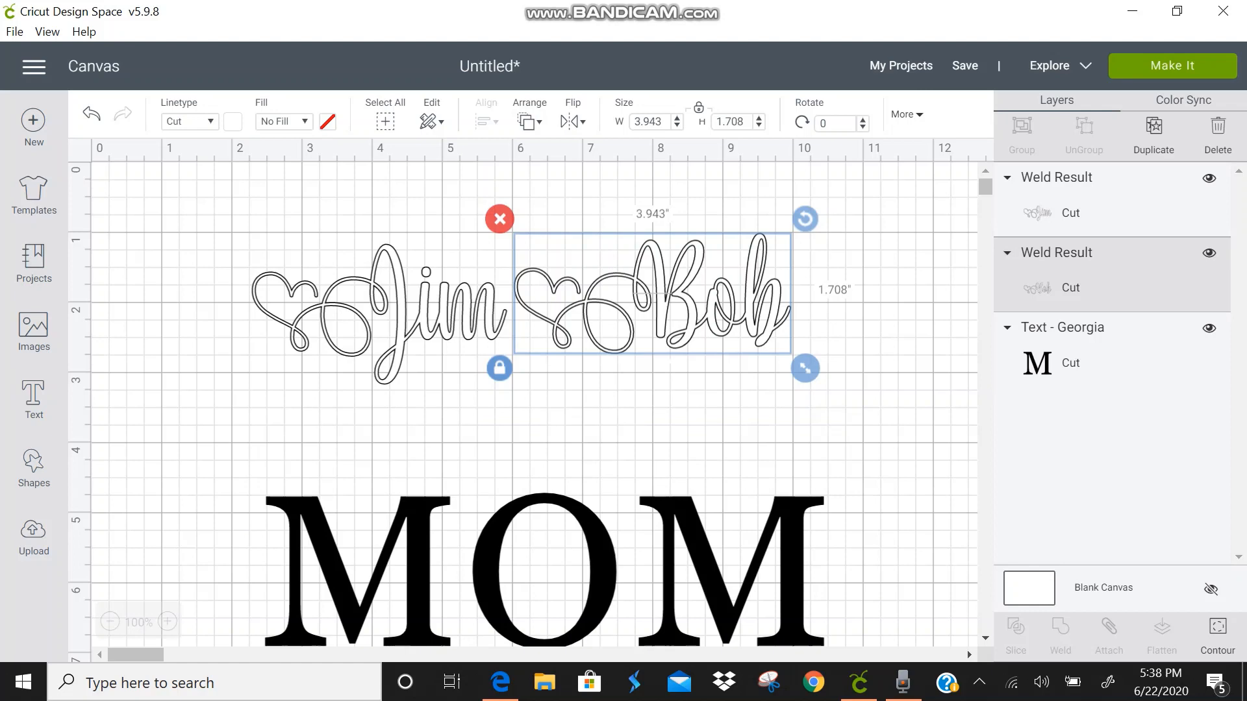
pyautogui.press('Escape')
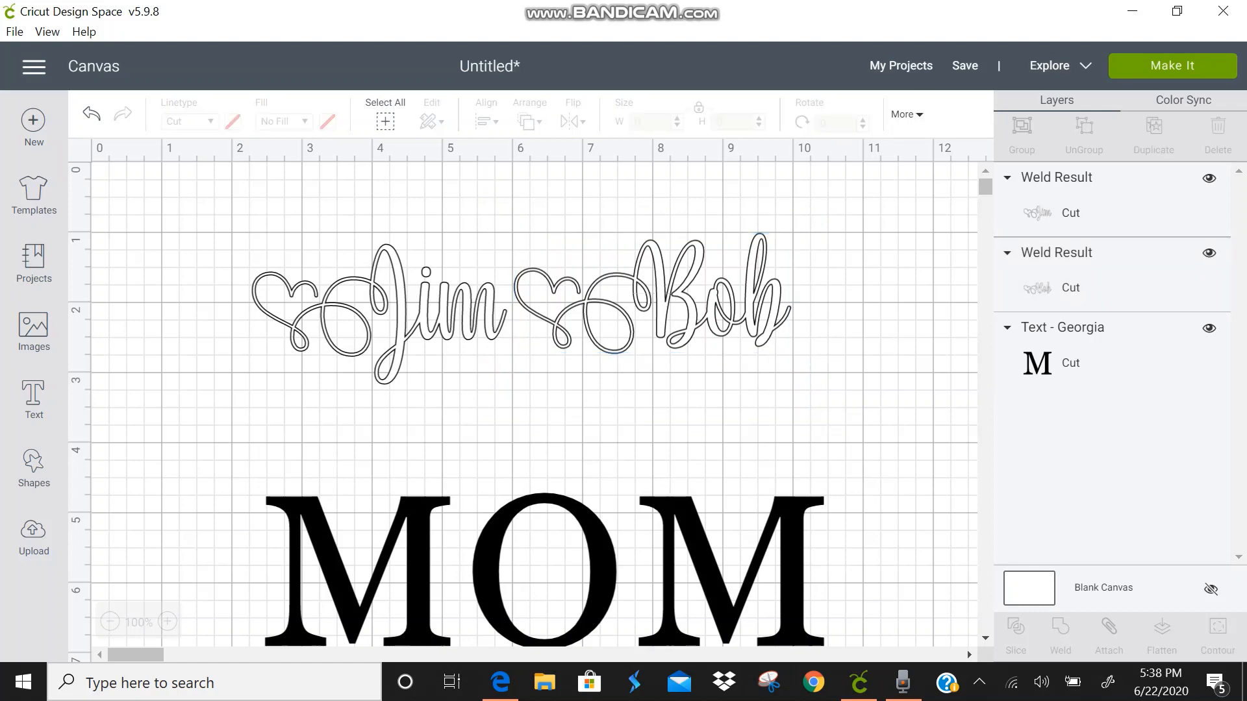
pyautogui.moveTo(653, 294); pyautogui.dragTo(653, 295)
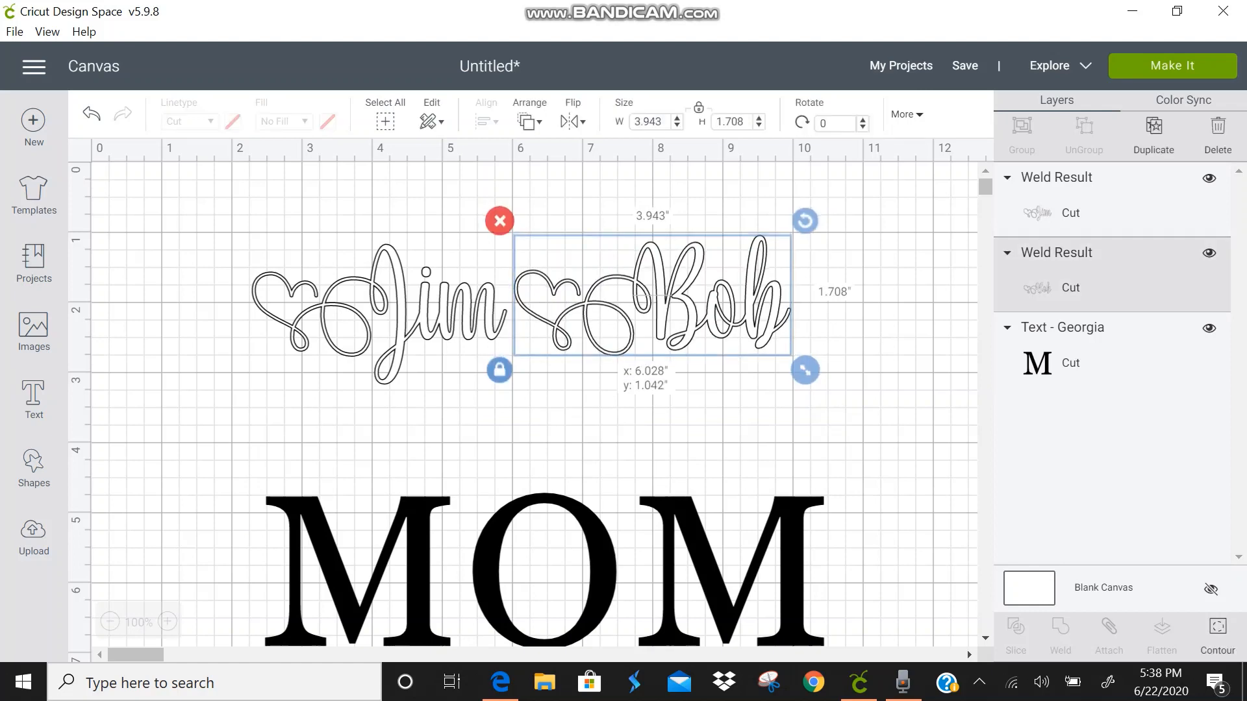
pyautogui.press('Escape')
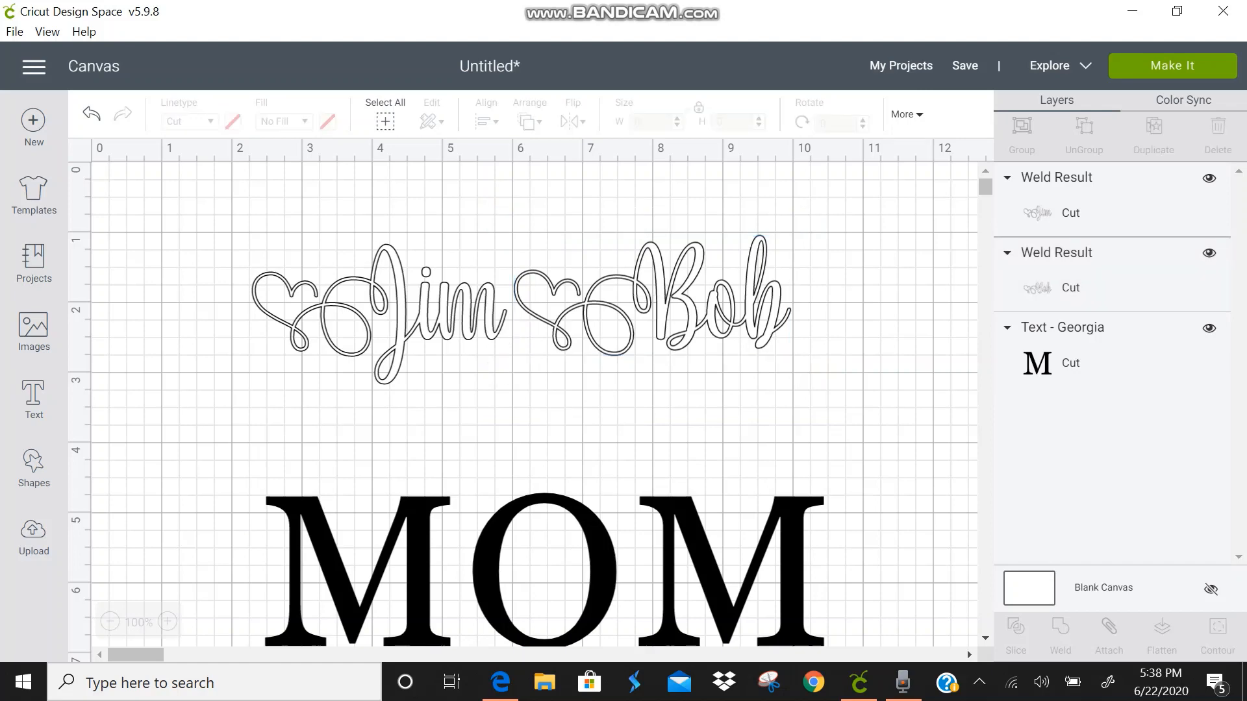
# Slice the two script names with each other and move MOM back behind them
pyautogui.moveTo(808, 370); pyautogui.dragTo(191, 226)
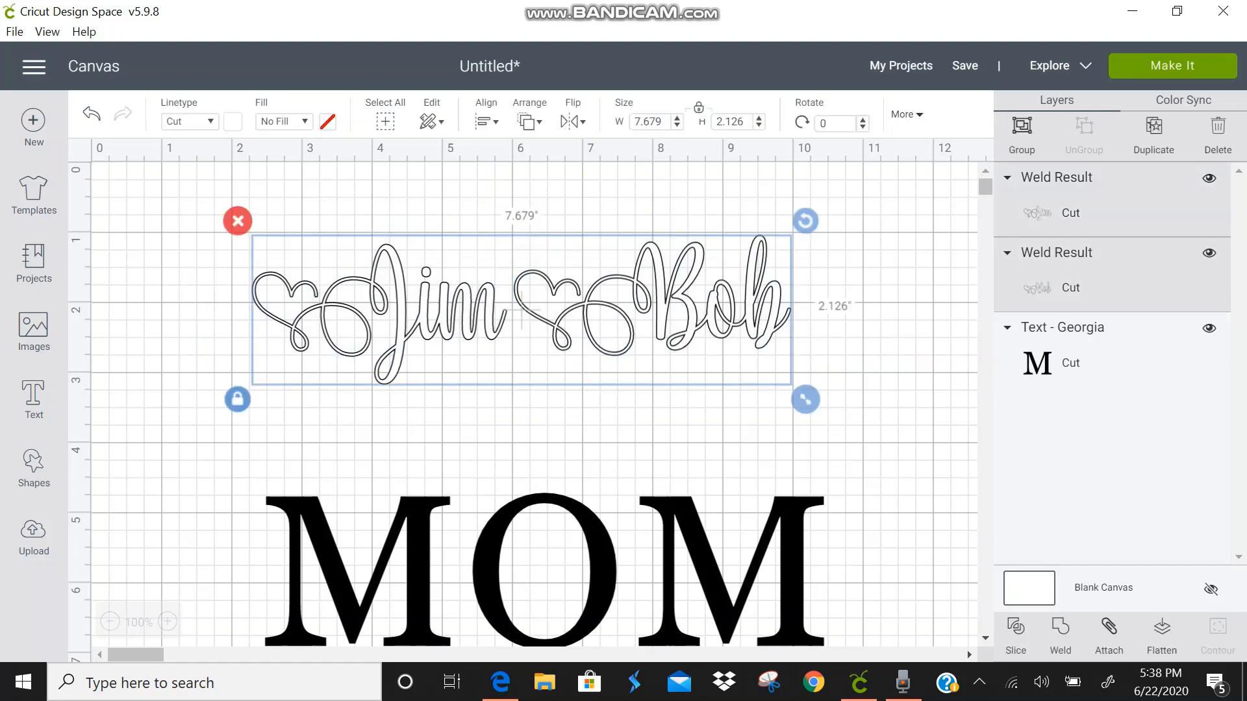
pyautogui.click(1015, 636)
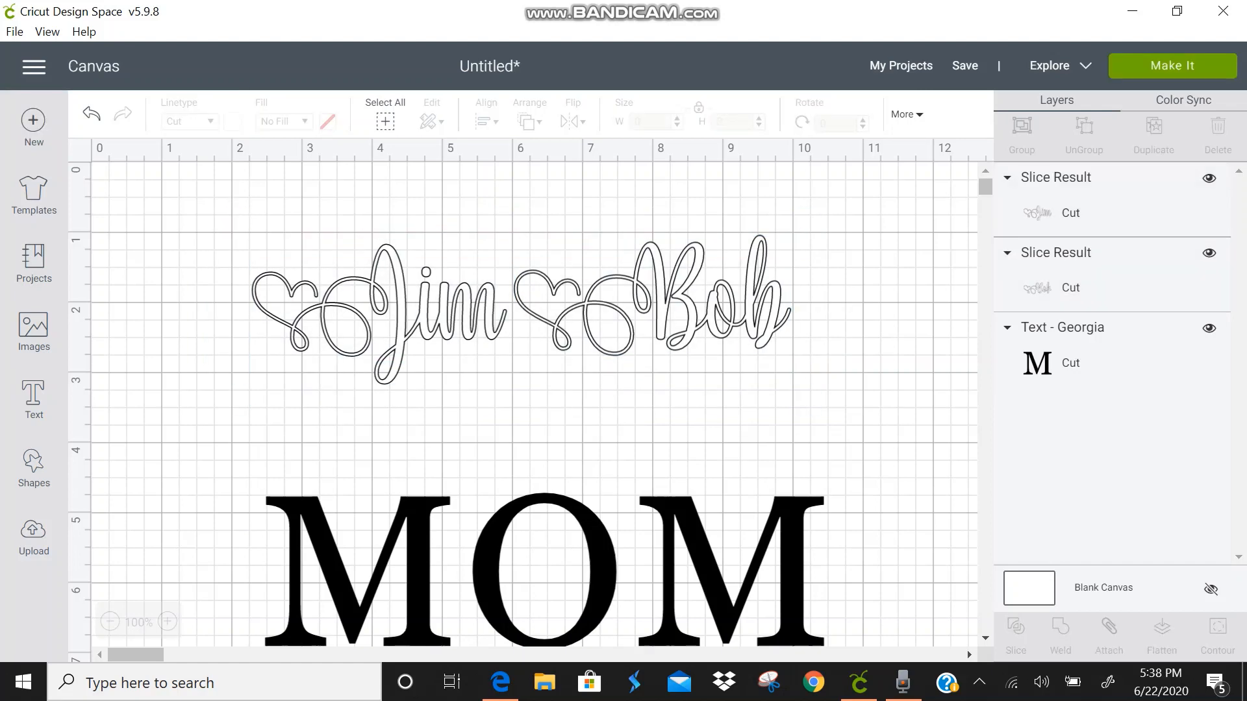
pyautogui.click(544, 571)
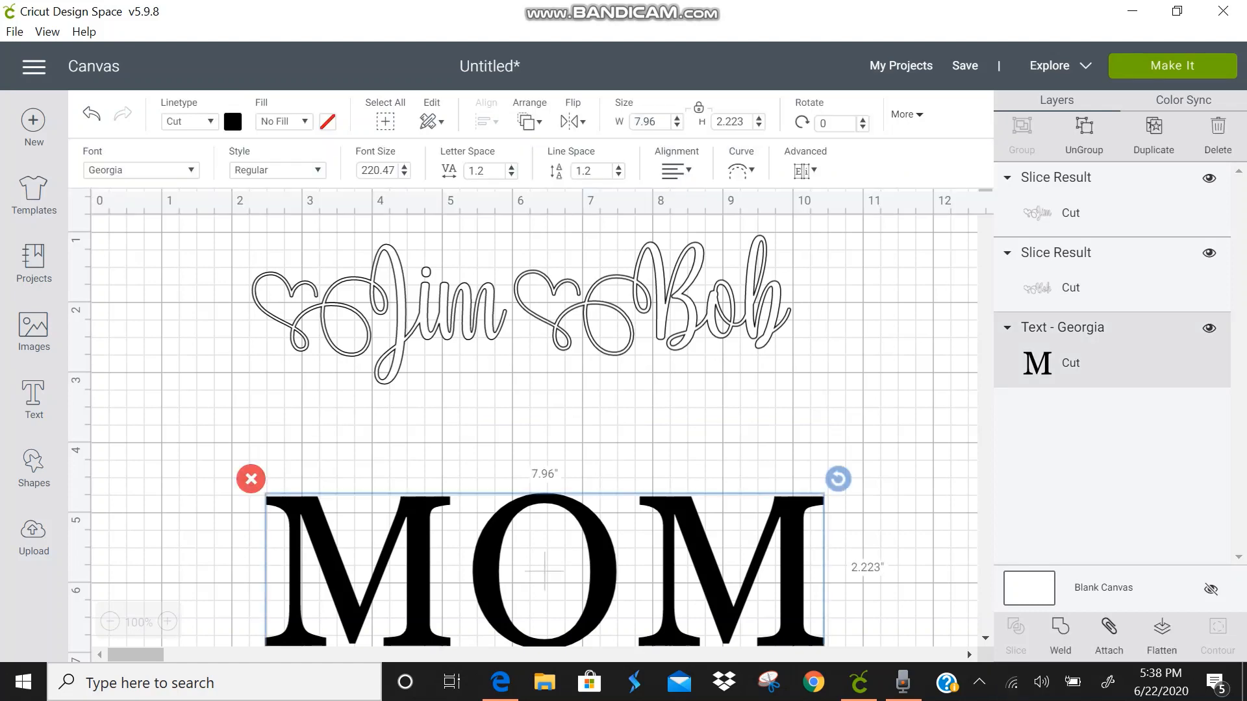
pyautogui.moveTo(544, 571); pyautogui.dragTo(523, 303)
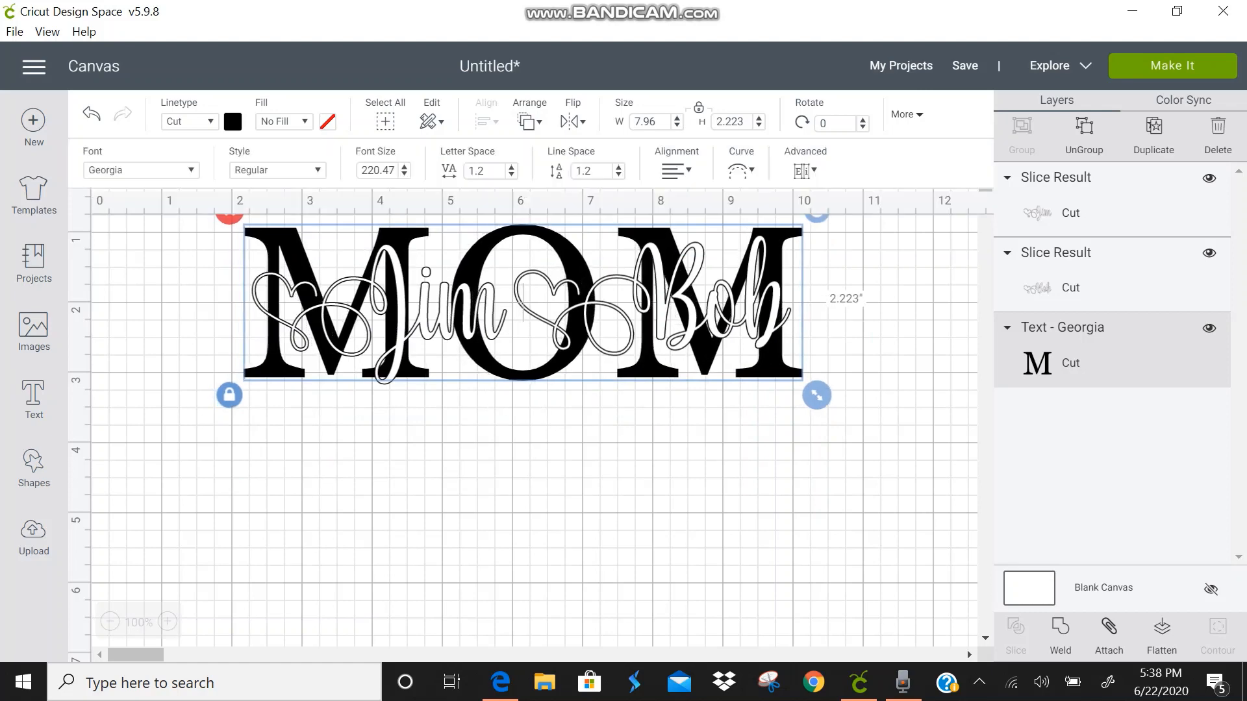
# Move MOM back down below the names and nudge the second name slightly closer to the first
pyautogui.click(523, 303)
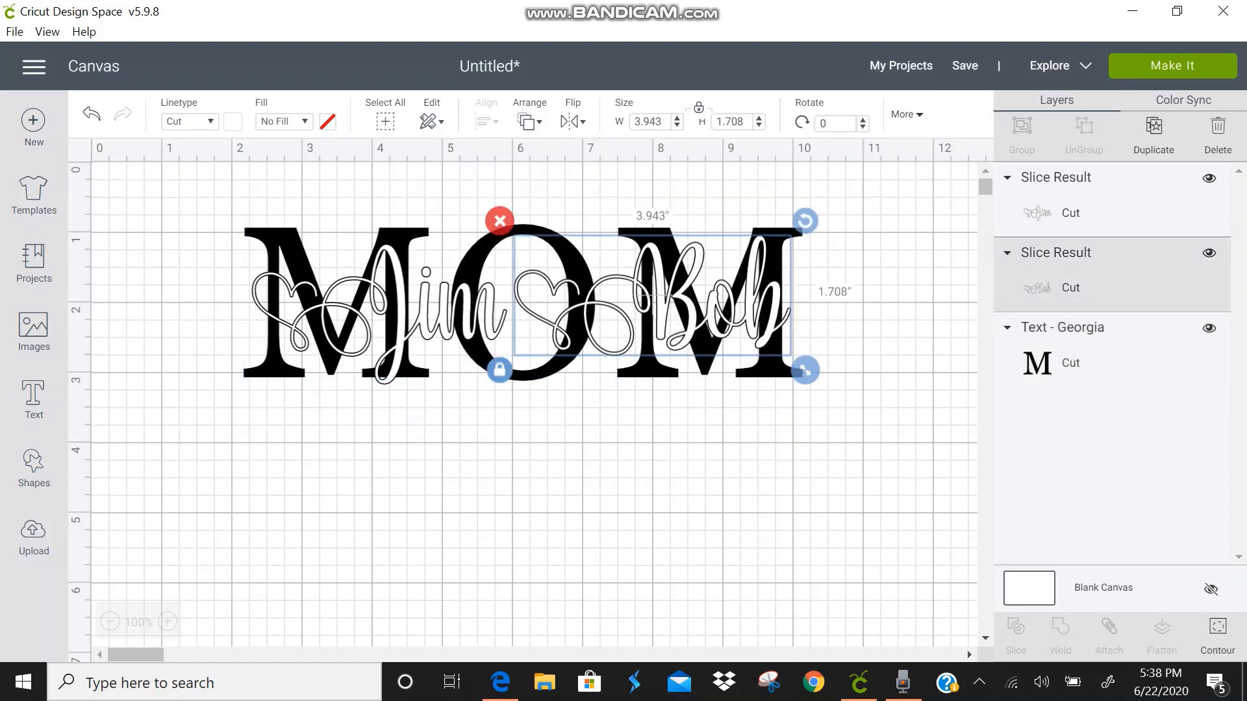
pyautogui.moveTo(524, 303); pyautogui.dragTo(523, 565)
pyautogui.click(624, 415)
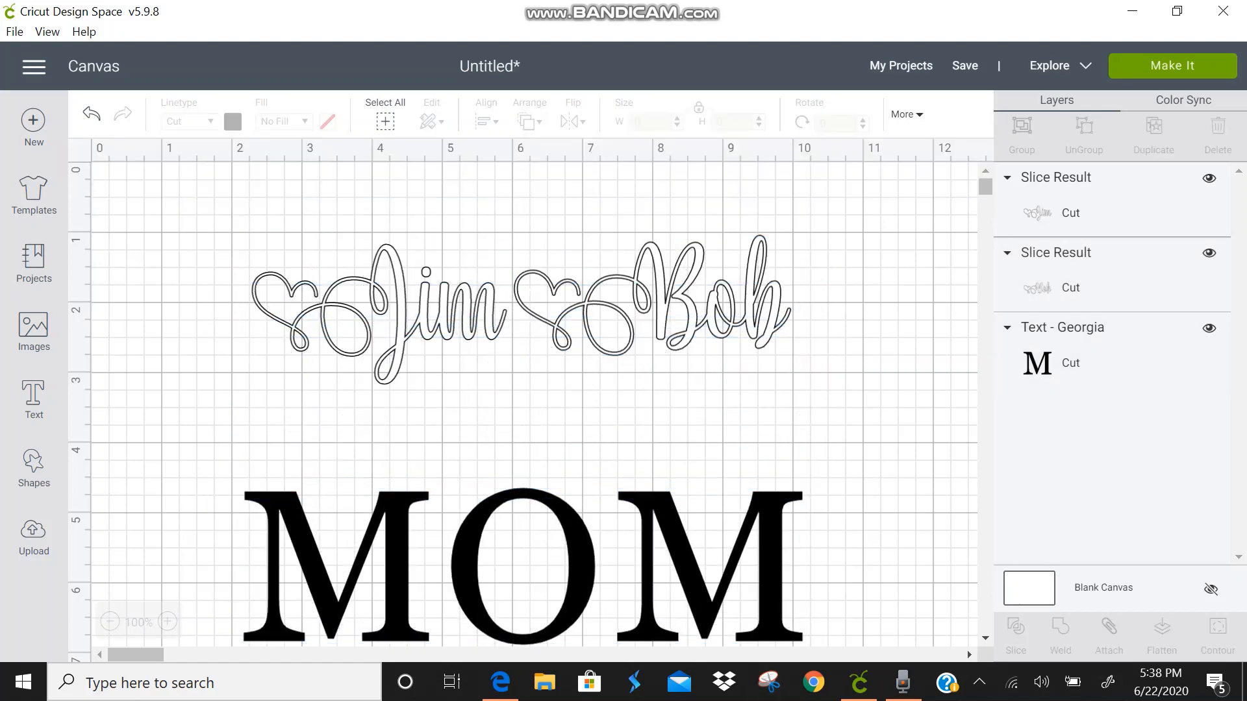
pyautogui.moveTo(652, 295)
pyautogui.mouseDown()
pyautogui.moveTo(661, 332)
pyautogui.moveTo(648, 292)
pyautogui.mouseUp()
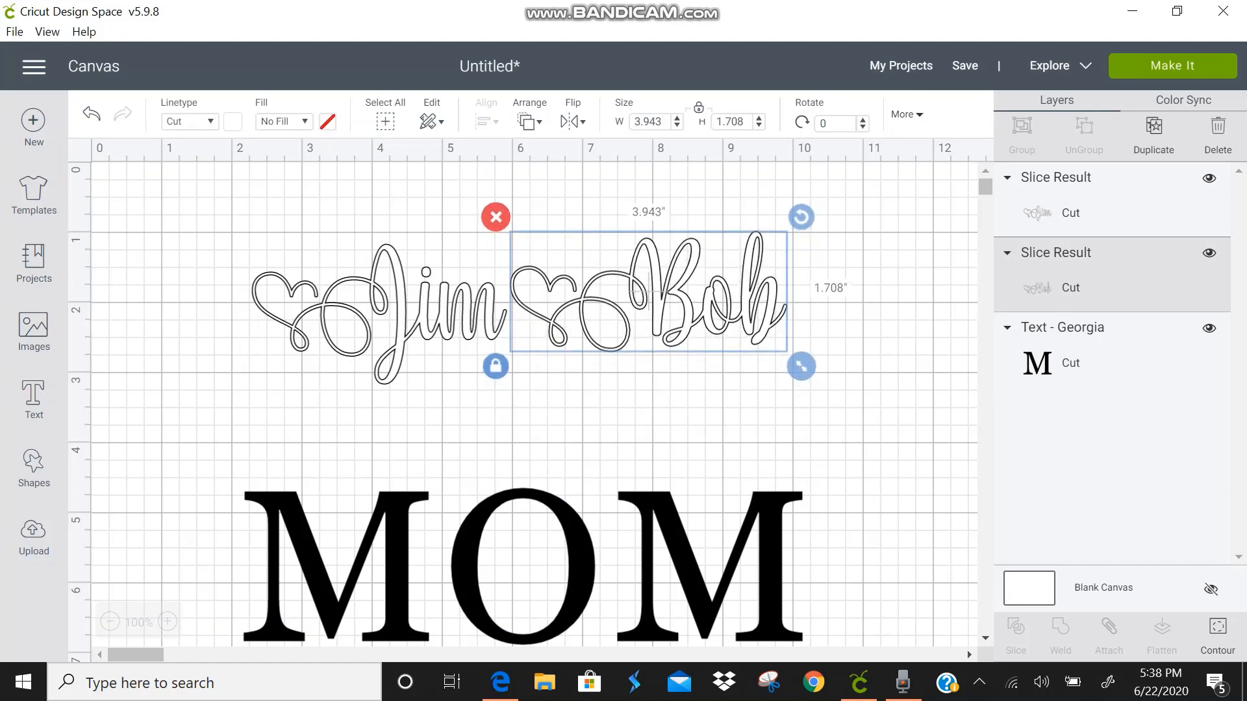
# Weld the two script names into a single shape
pyautogui.click(656, 416)
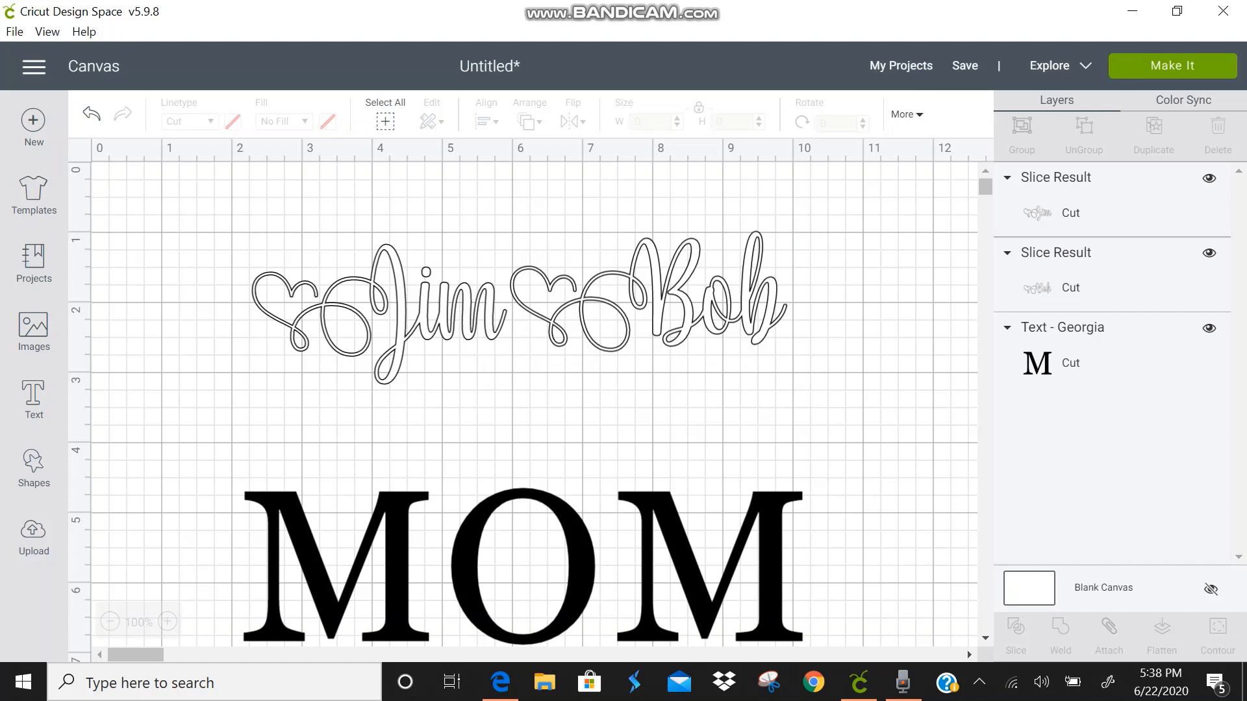
pyautogui.moveTo(820, 362); pyautogui.dragTo(243, 263)
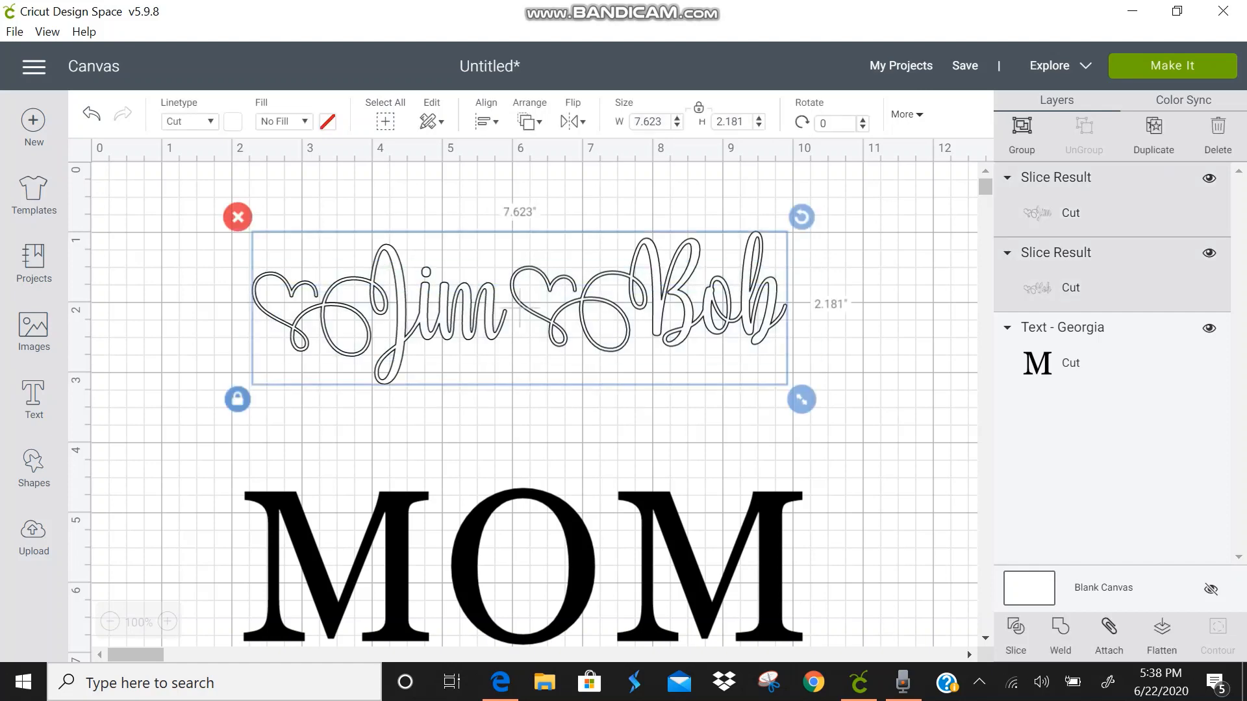
pyautogui.click(1061, 635)
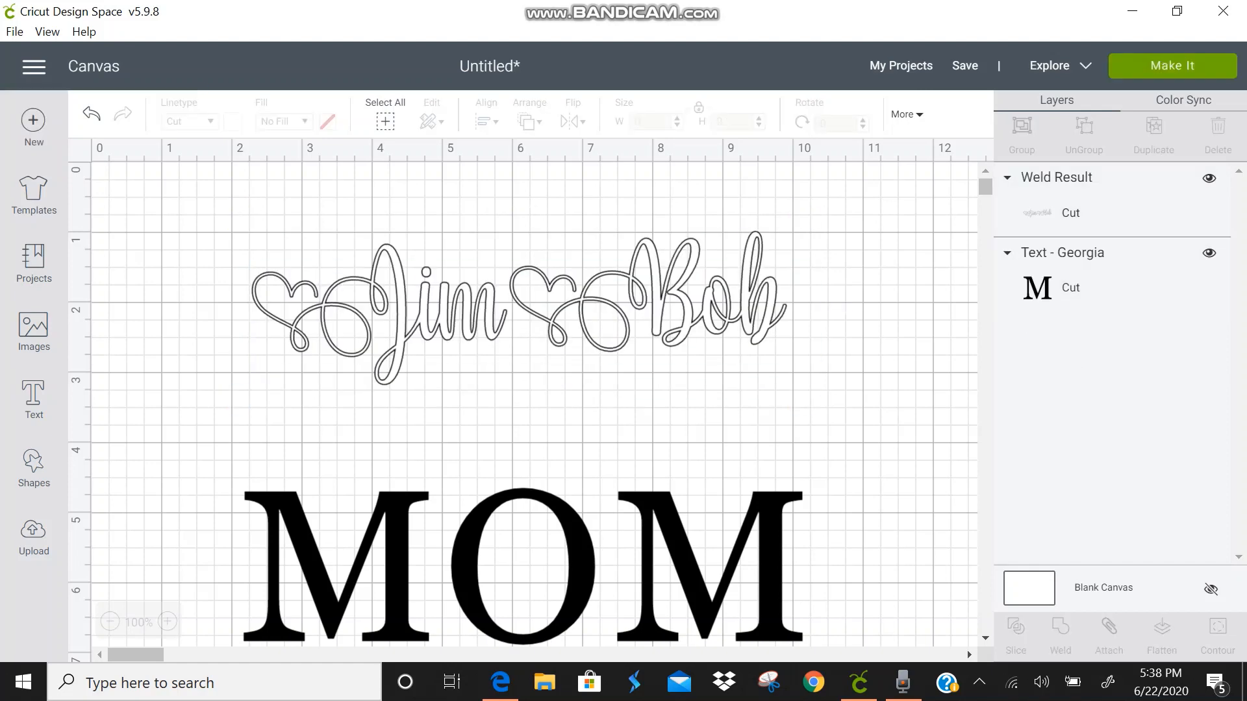
# Move MOM and the welded names further down the canvas so the script lies across the middle of the letters
pyautogui.moveTo(467, 565); pyautogui.dragTo(520, 263)
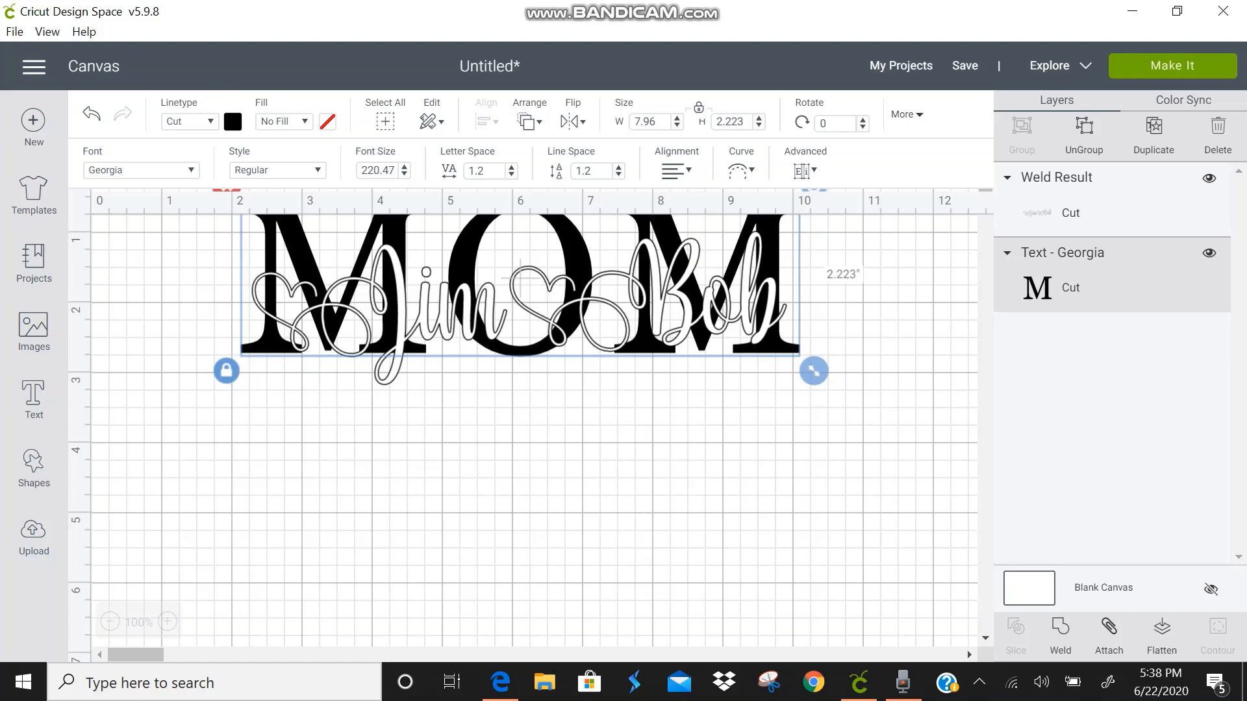
pyautogui.moveTo(520, 282); pyautogui.dragTo(520, 333)
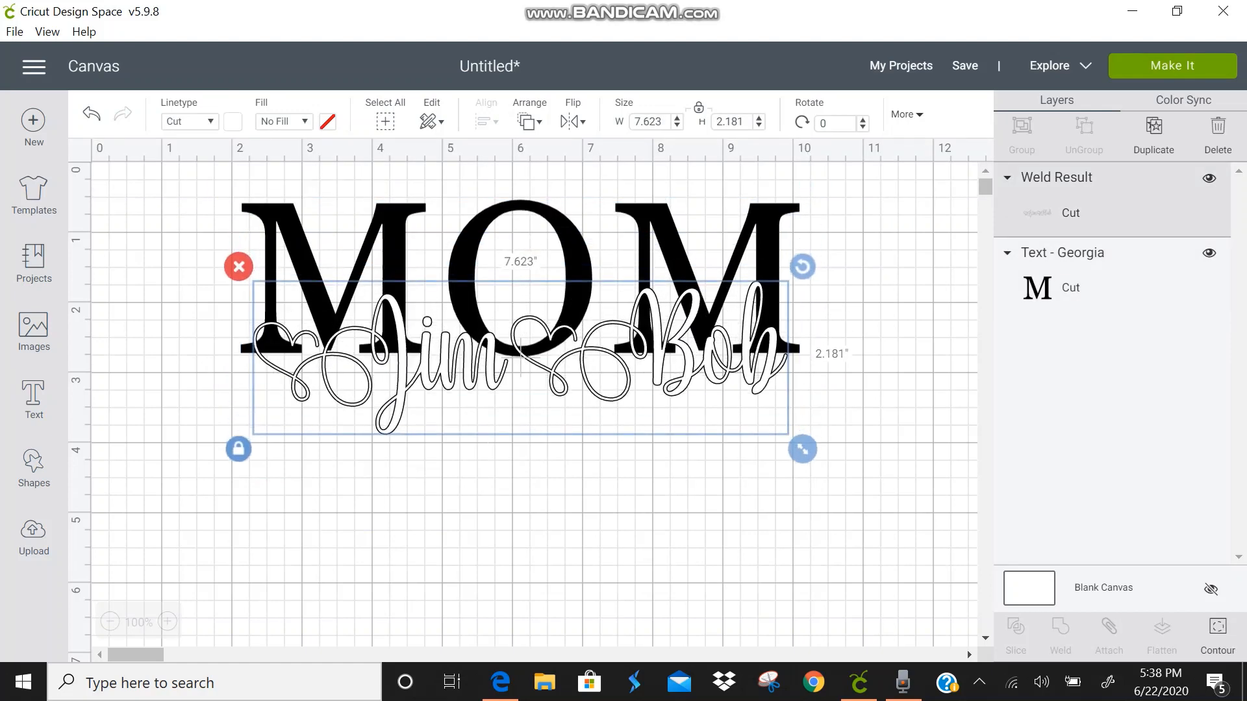
pyautogui.moveTo(519, 276); pyautogui.dragTo(520, 339)
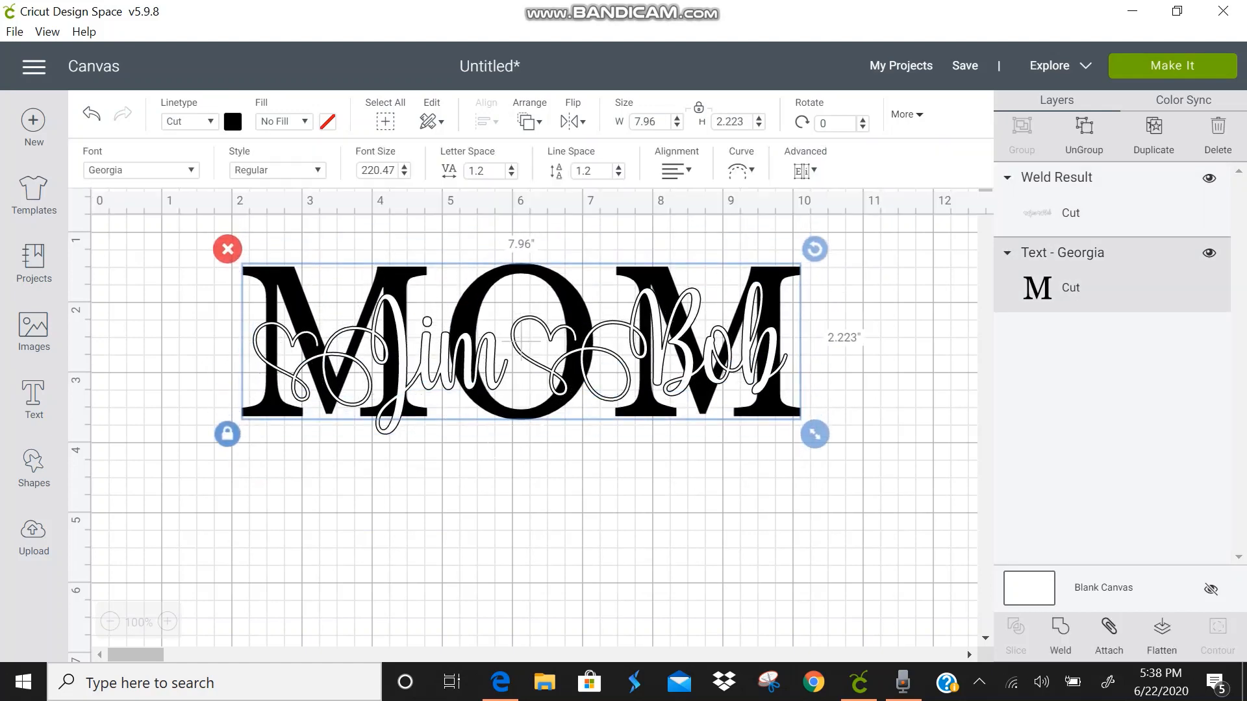
# Unlock the welded names' proportions, stretch them to about 9.19 by 1.25 in and reposition them across MOM
pyautogui.click(521, 355)
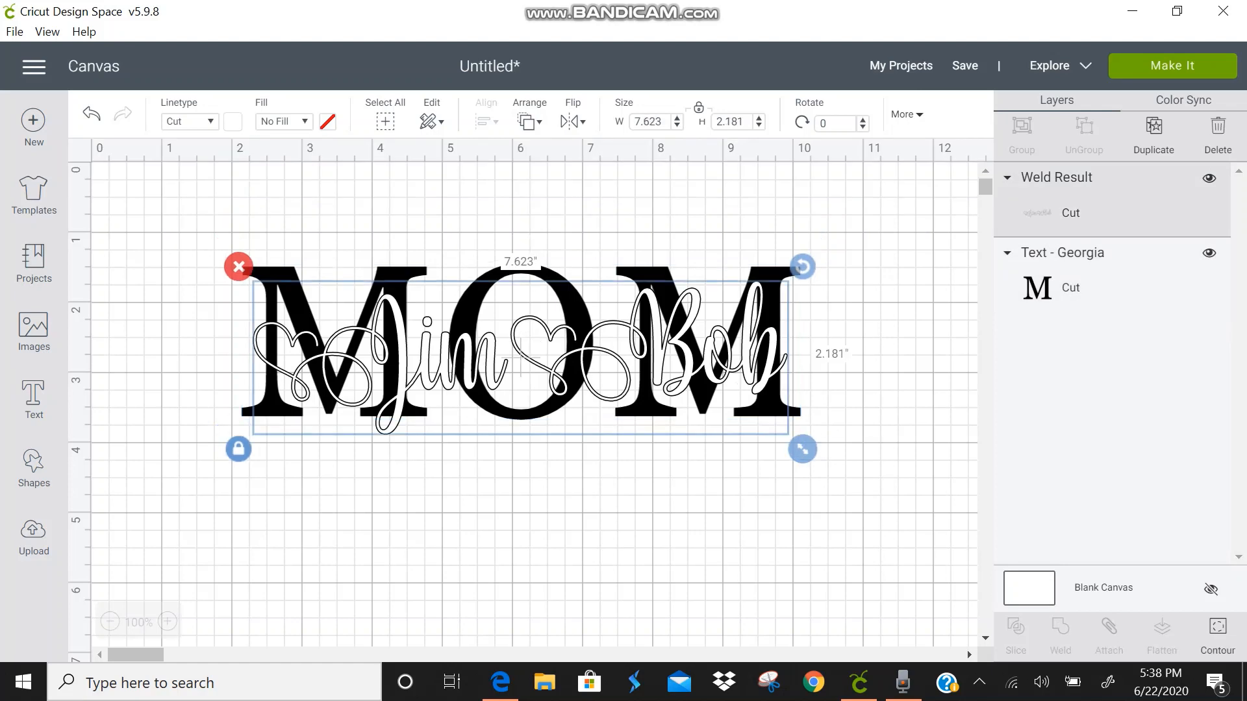
pyautogui.click(238, 449)
pyautogui.moveTo(802, 449); pyautogui.dragTo(900, 382)
pyautogui.moveTo(570, 323); pyautogui.dragTo(507, 365)
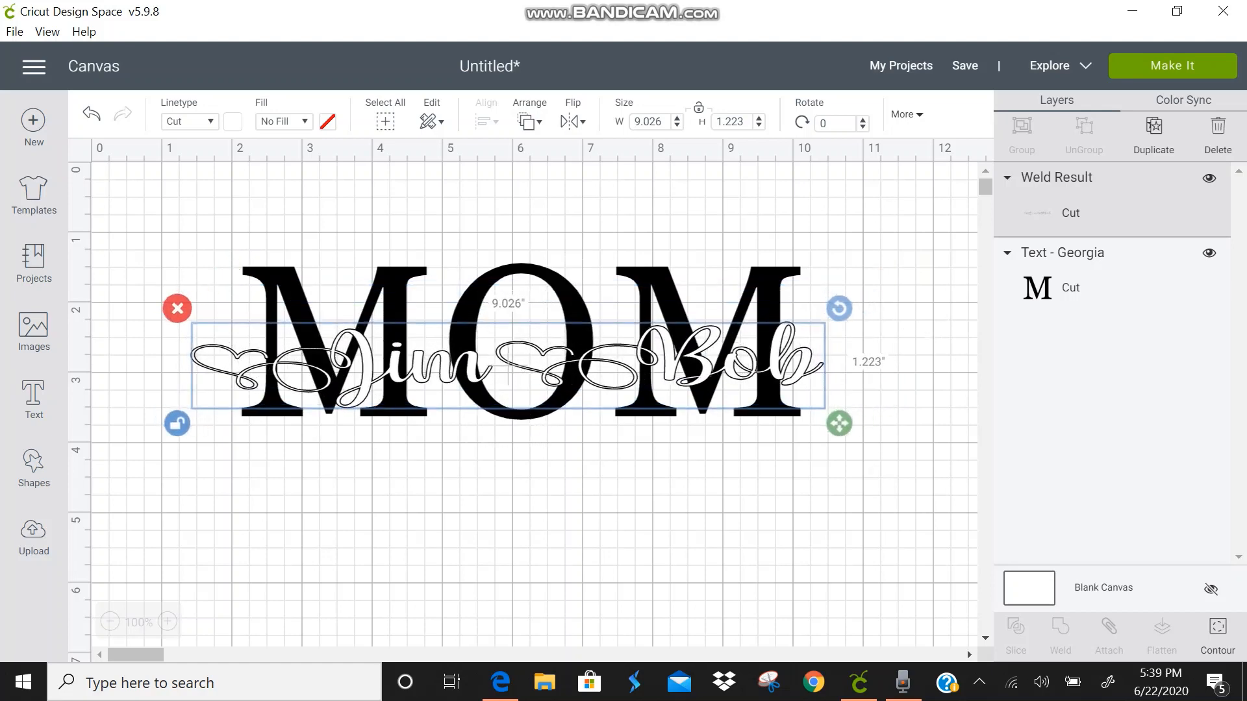
pyautogui.moveTo(839, 423); pyautogui.dragTo(851, 426)
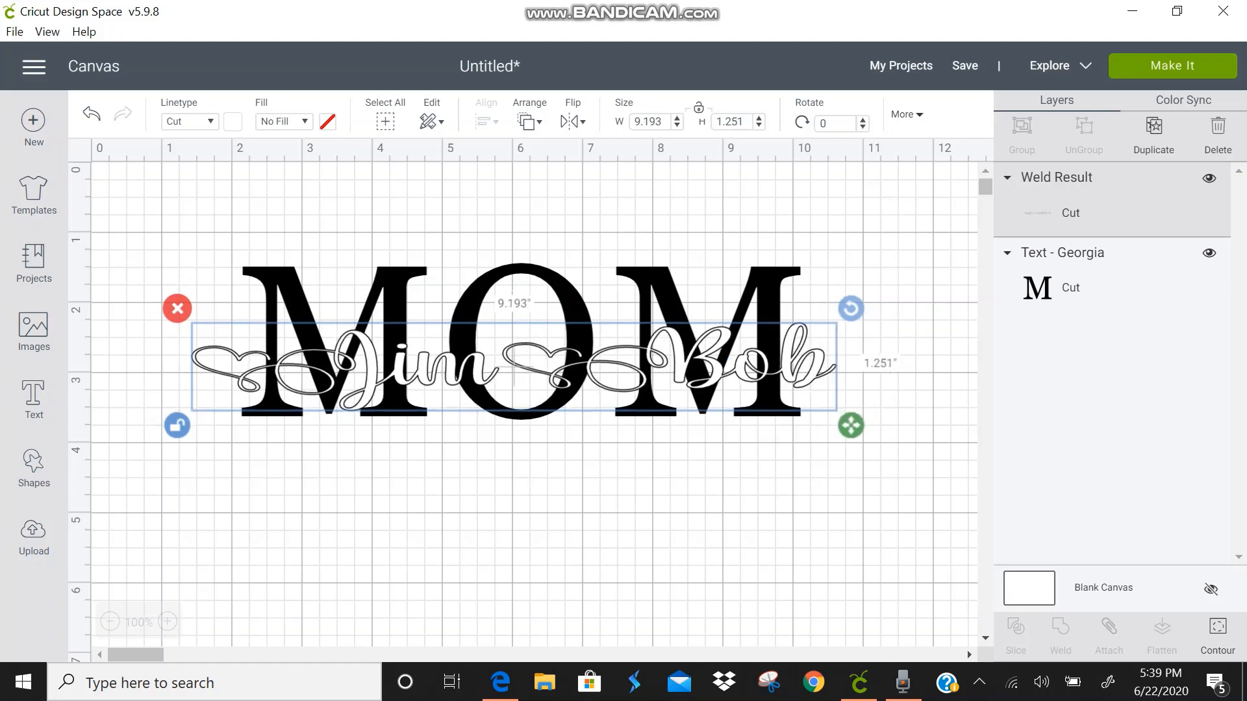
pyautogui.moveTo(515, 367); pyautogui.dragTo(495, 366)
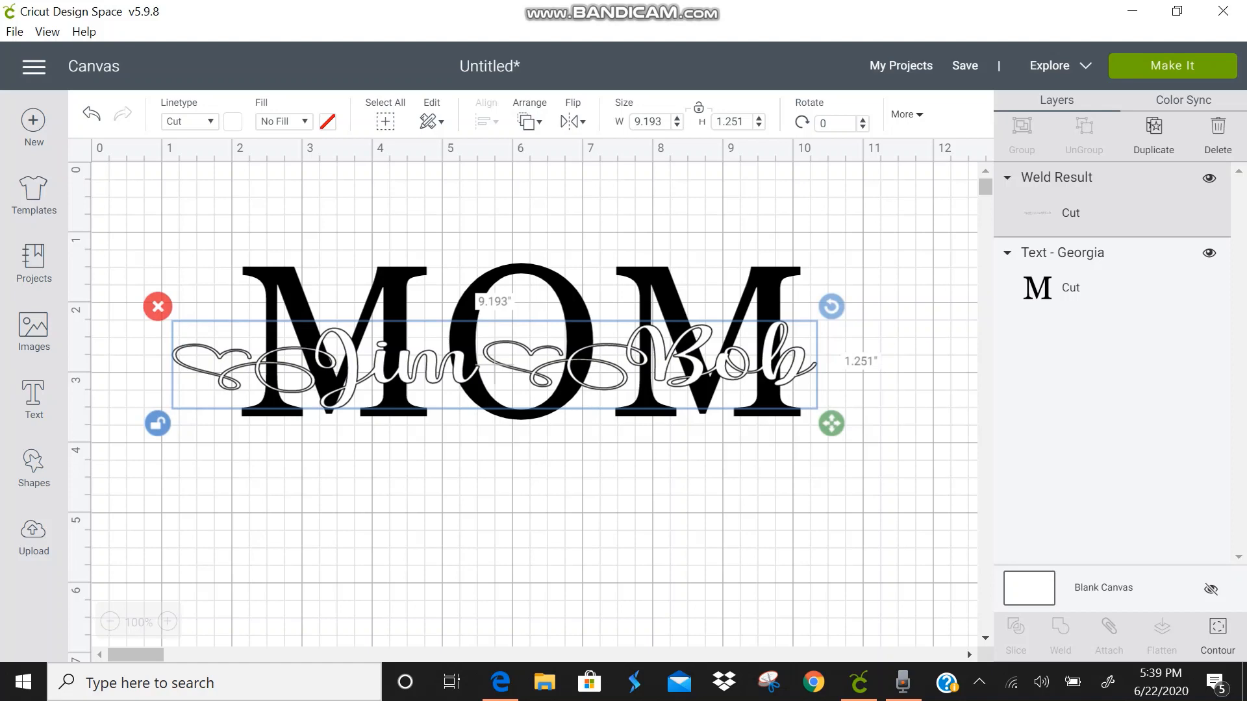
# Place the welded names below MOM and change their fill to Print in black
pyautogui.moveTo(495, 367)
pyautogui.mouseDown()
pyautogui.moveTo(503, 516)
pyautogui.moveTo(508, 365)
pyautogui.mouseUp()
pyautogui.hotkey('ctrl', 'z')
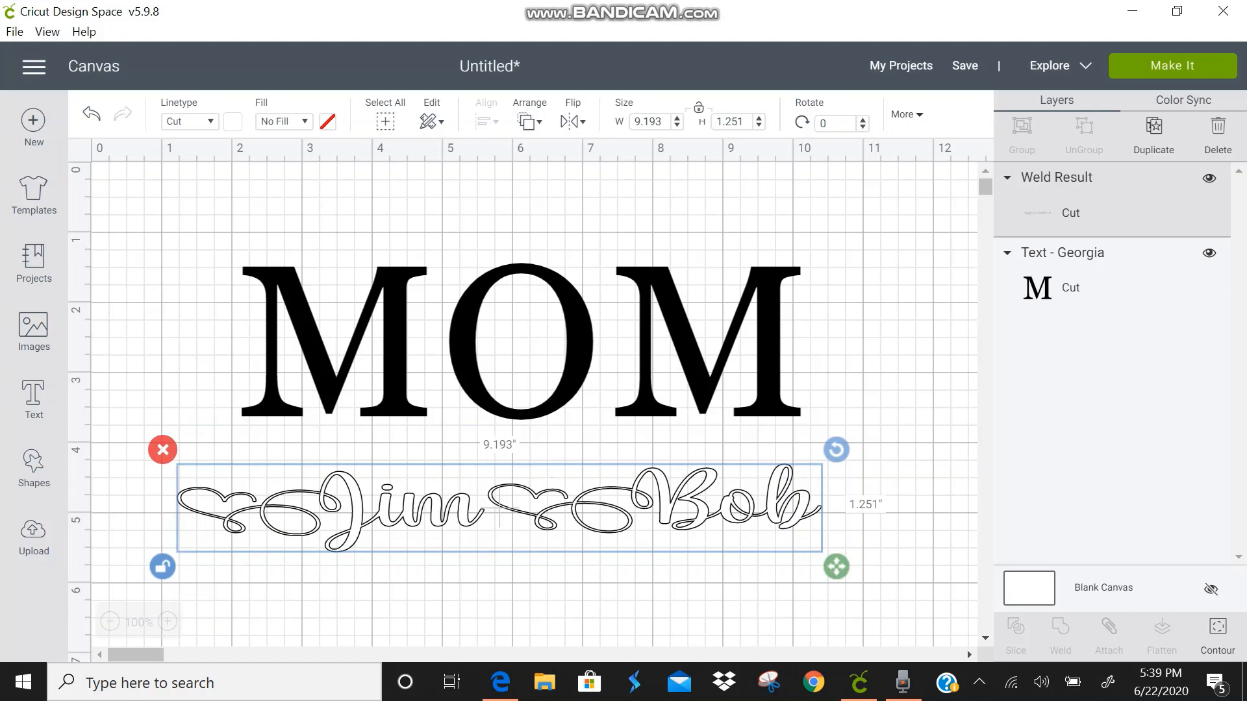
pyautogui.click(284, 122)
pyautogui.click(290, 169)
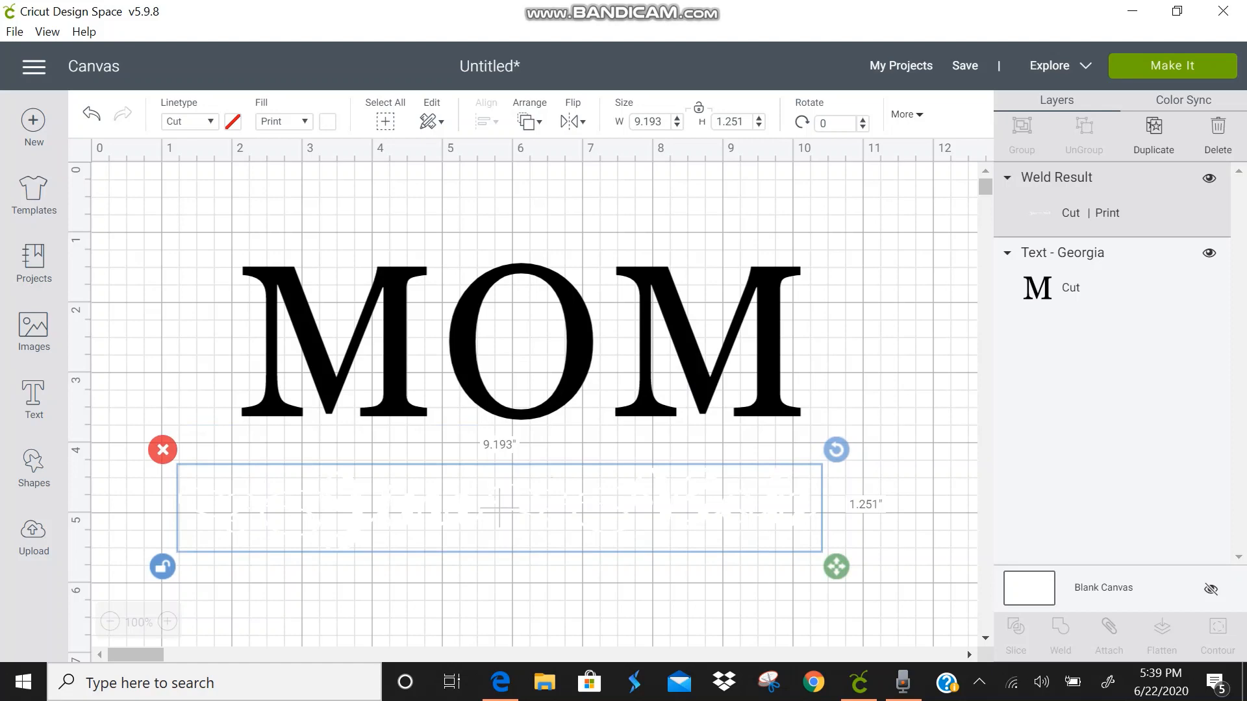
pyautogui.click(328, 121)
pyautogui.click(348, 229)
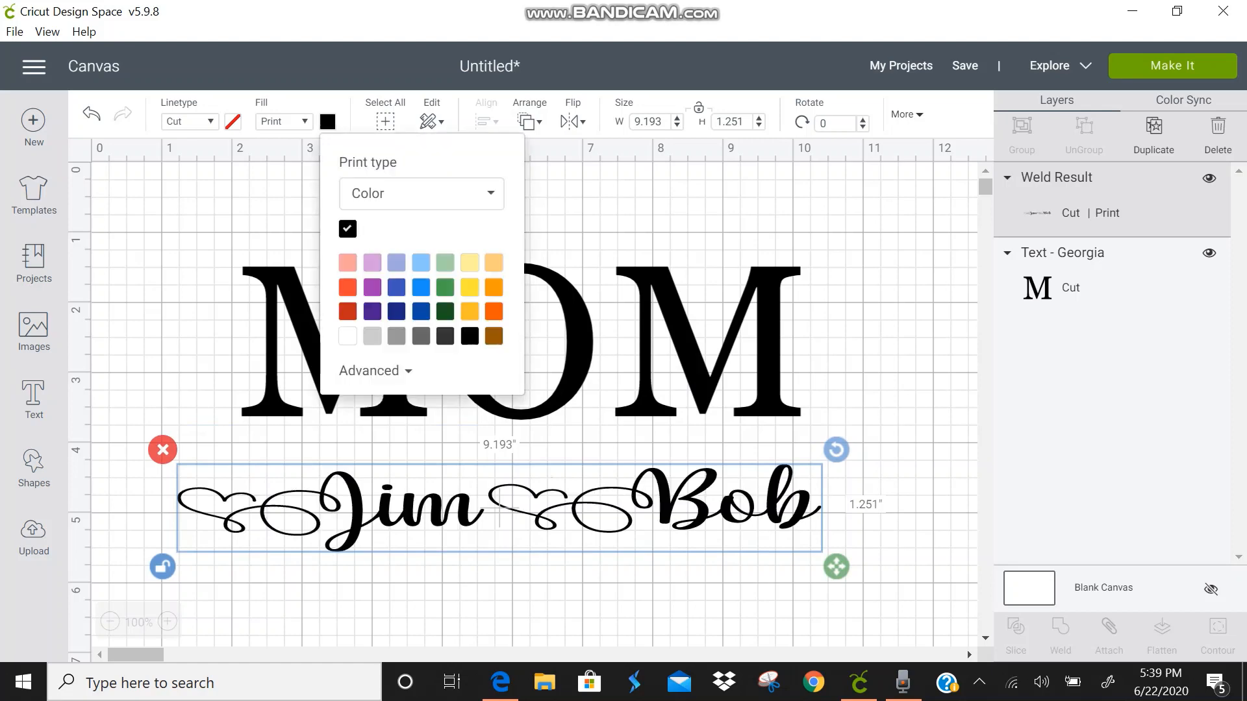
pyautogui.moveTo(500, 682)
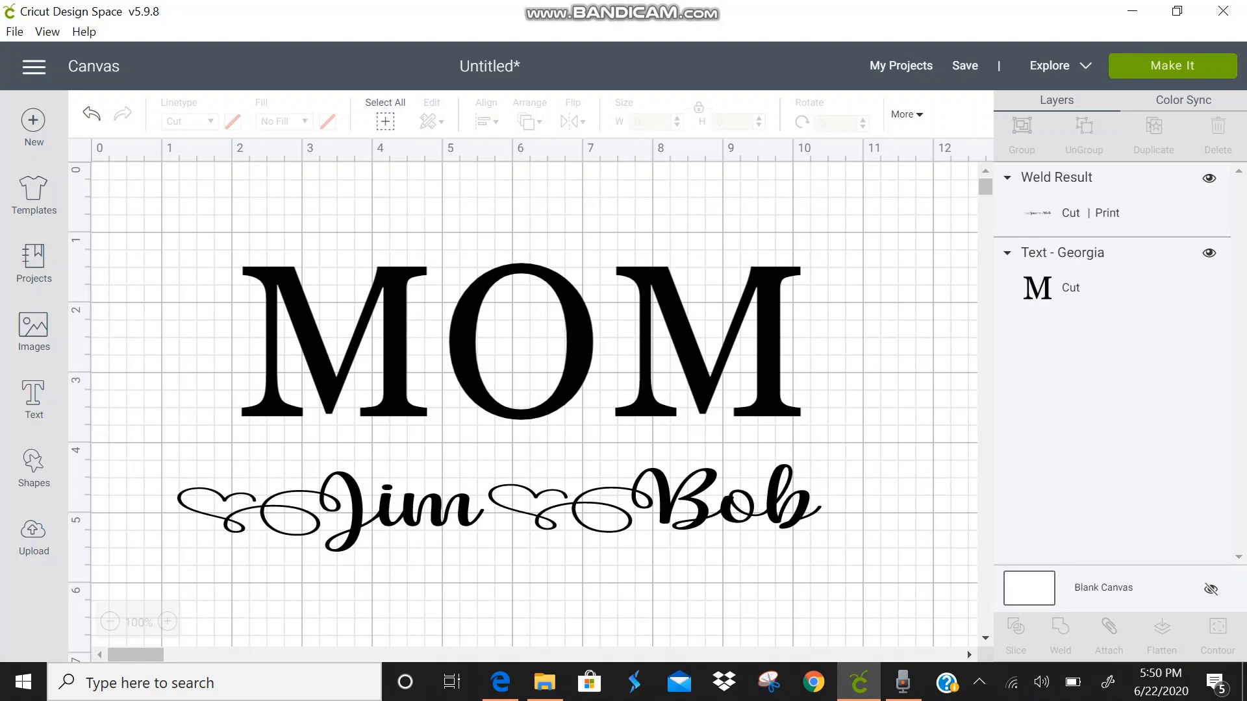
# Take the project through mat preparation, open print setup for the names and review the available printers, keeping Microsoft Print to PDF
pyautogui.click(1172, 66)
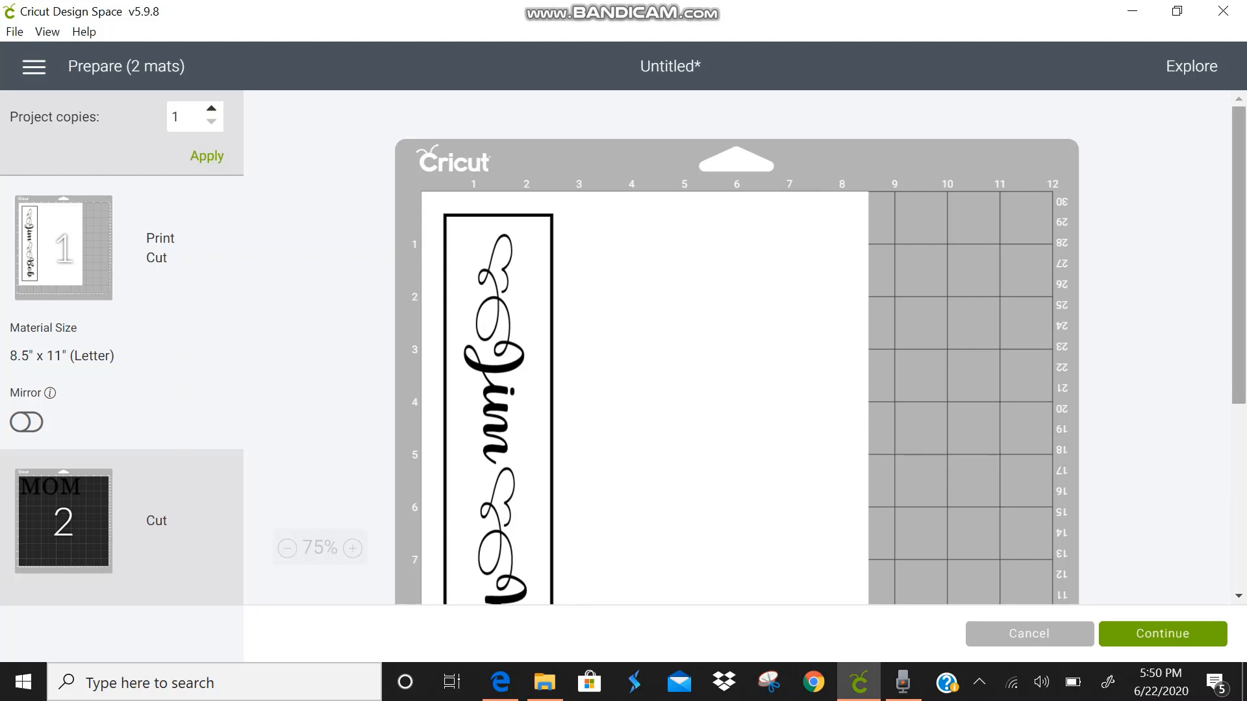
pyautogui.moveTo(1238, 255)
pyautogui.mouseDown()
pyautogui.moveTo(1239, 365)
pyautogui.moveTo(1238, 261)
pyautogui.mouseUp()
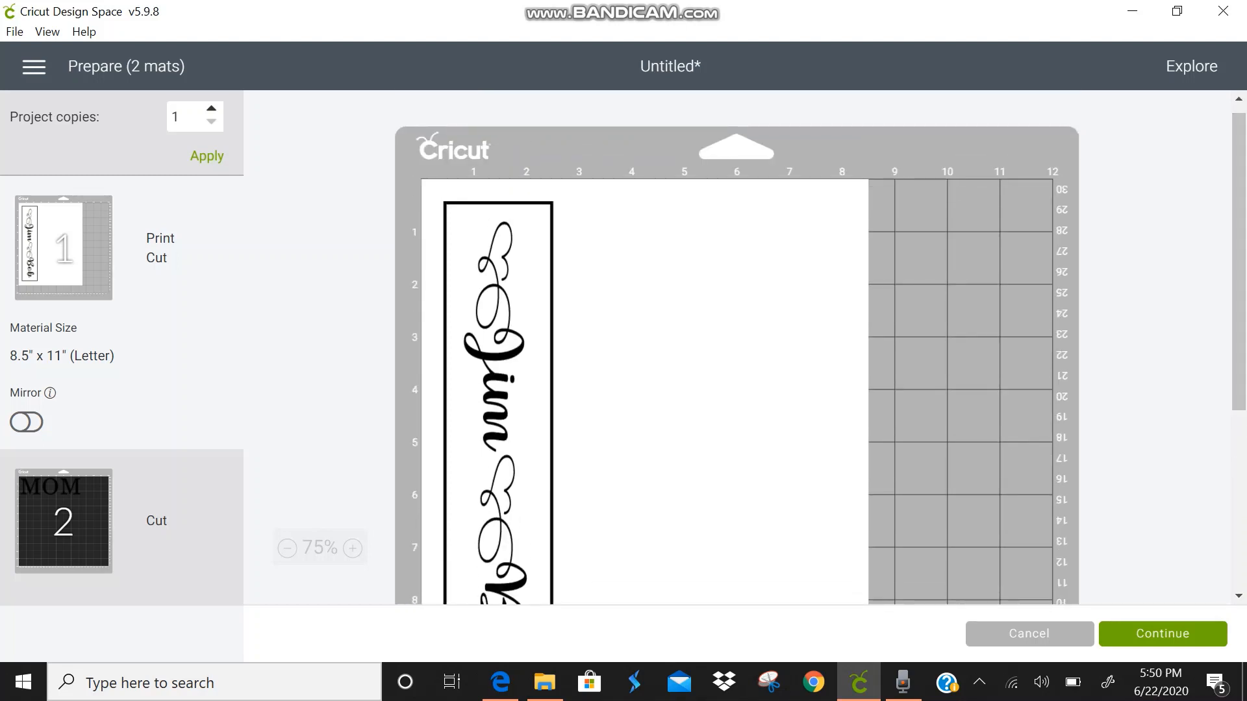
pyautogui.click(1162, 634)
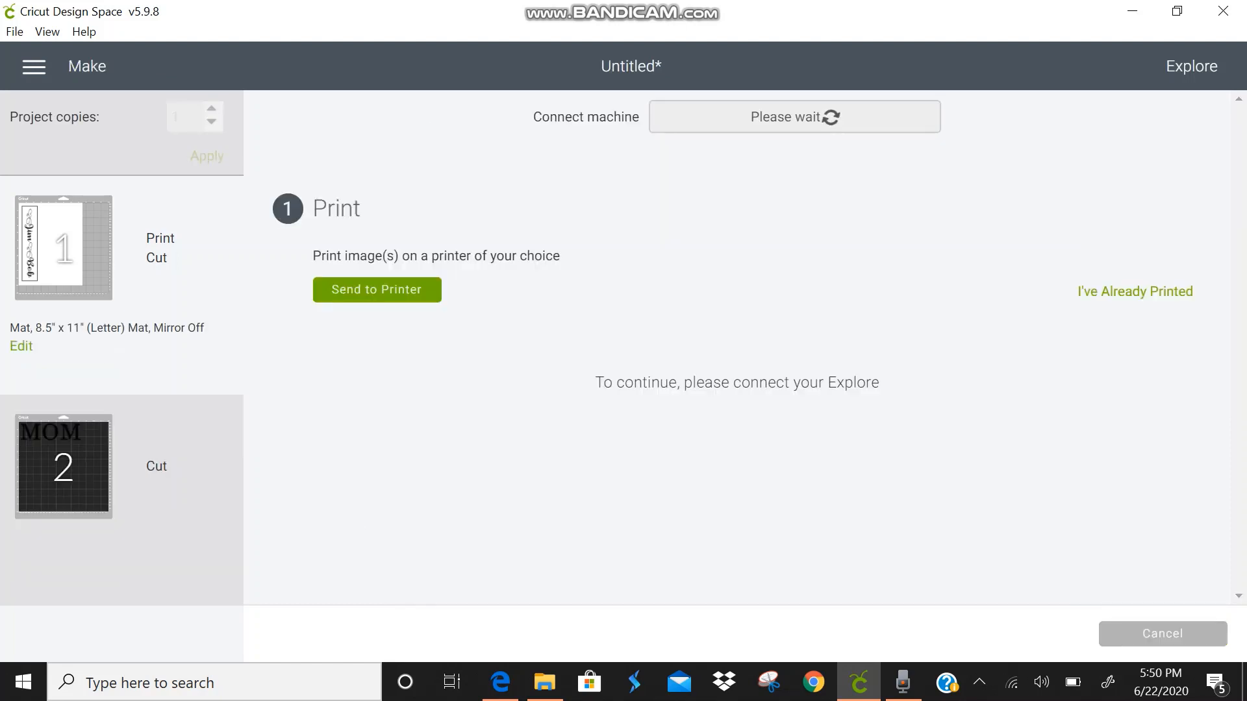
pyautogui.click(376, 289)
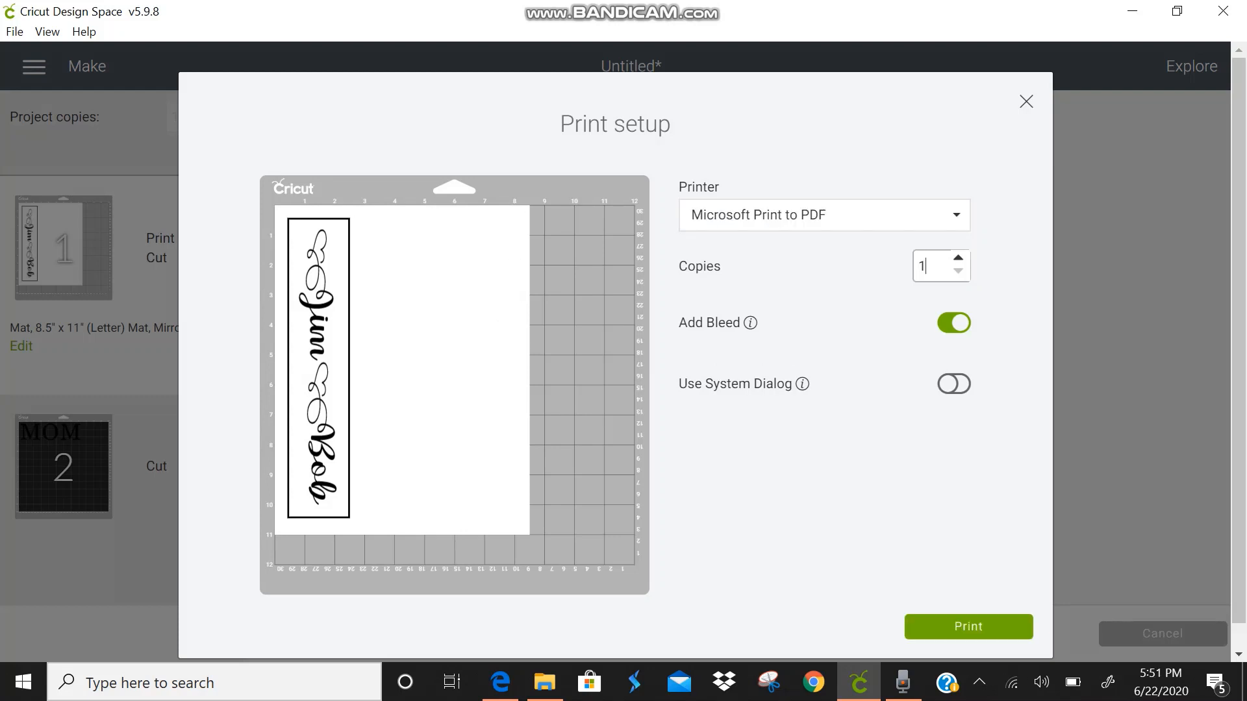
pyautogui.click(956, 215)
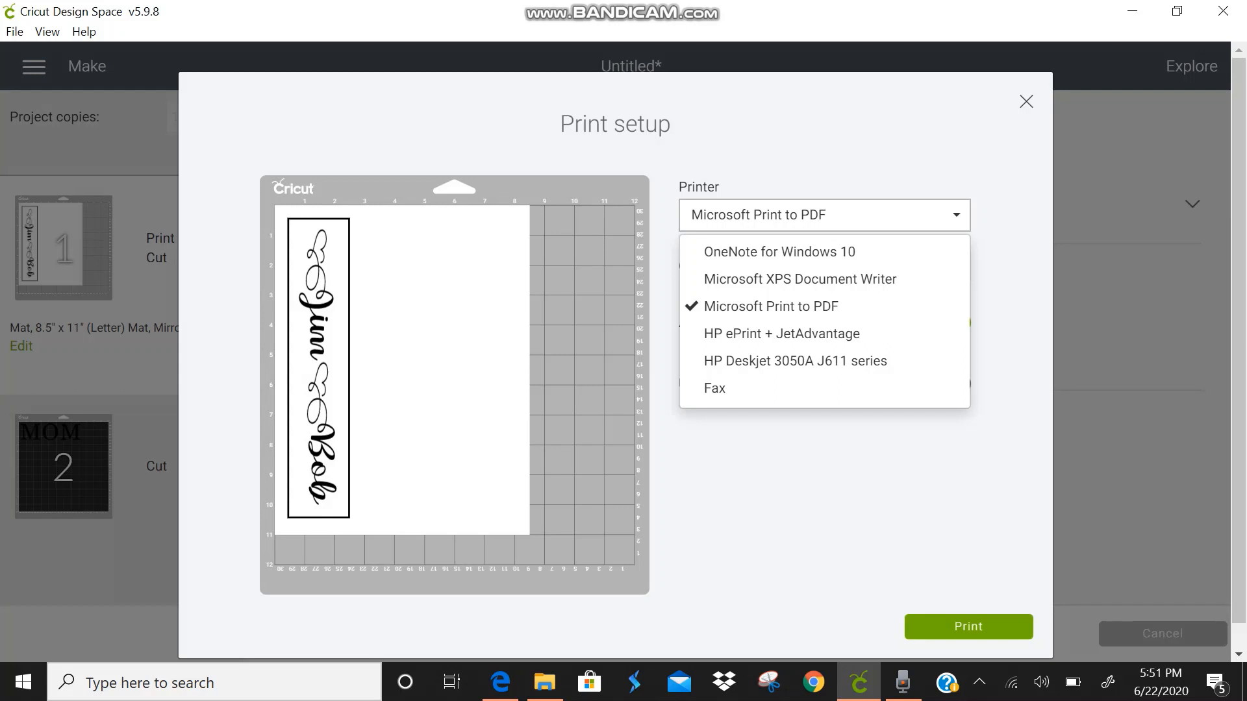
pyautogui.press('Escape')
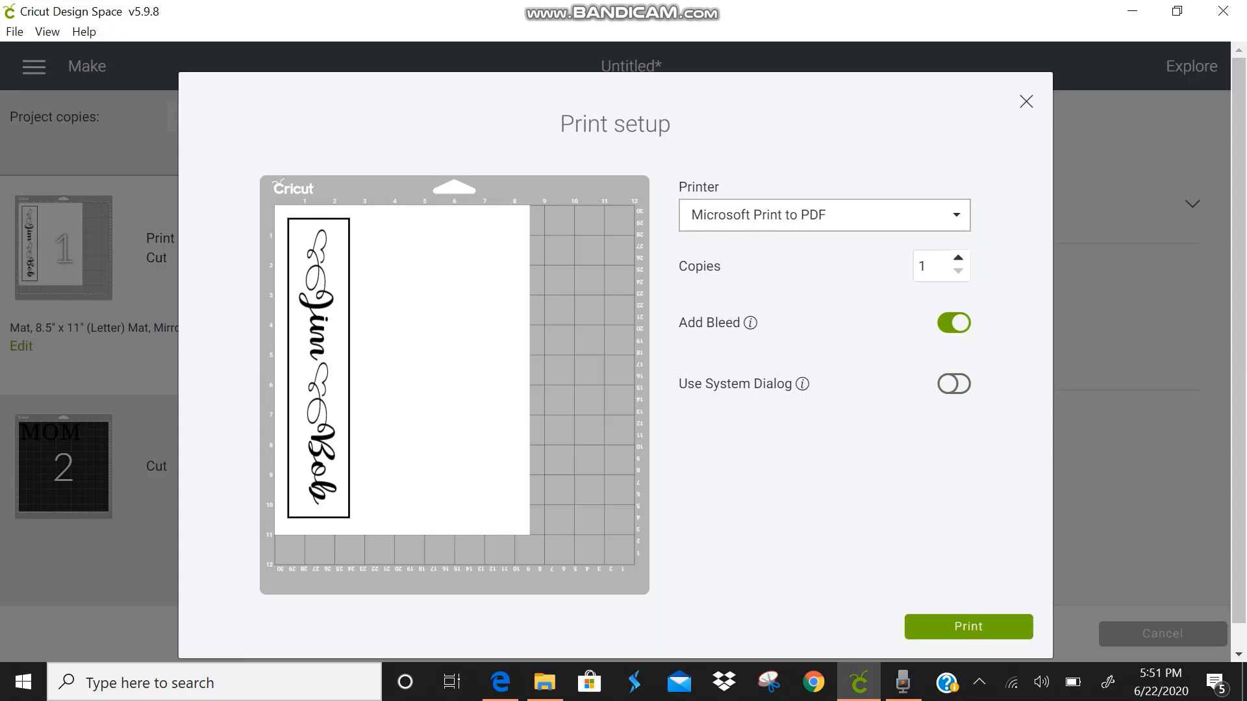
# Try to print the names to a PDF in the Pictures folder, naming the file after both names
pyautogui.click(969, 626)
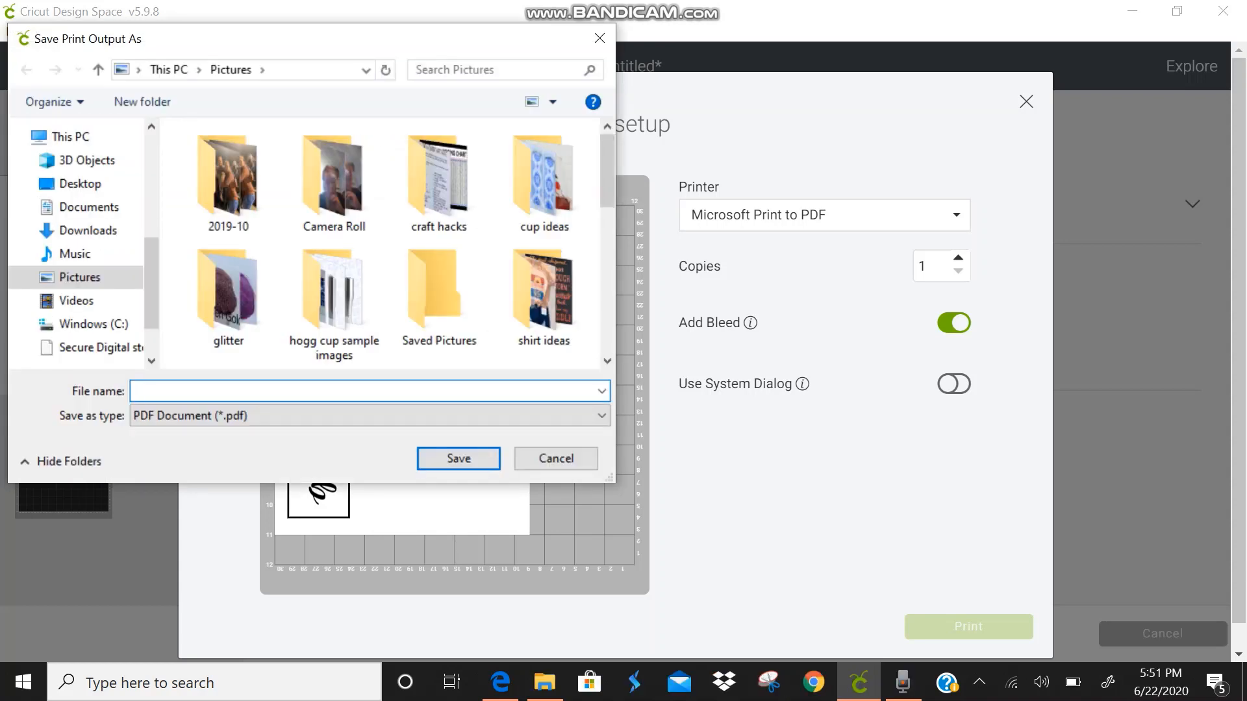
pyautogui.write('J')
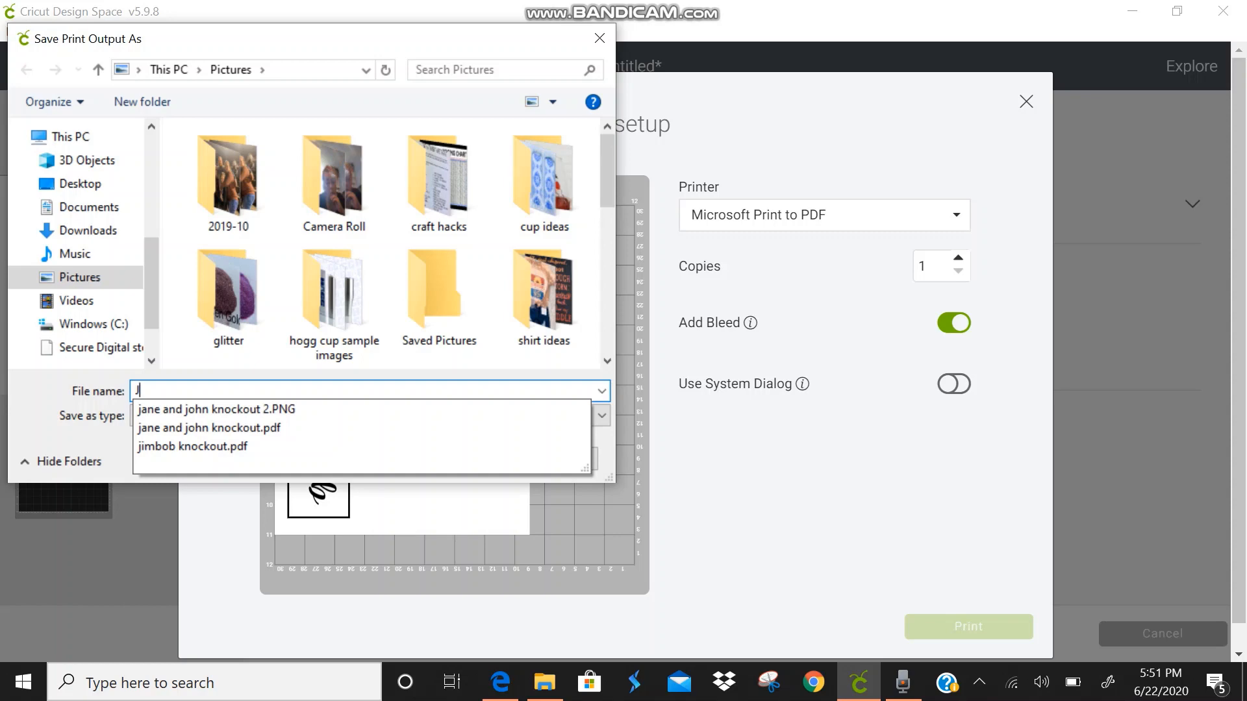
pyautogui.write('imbob')
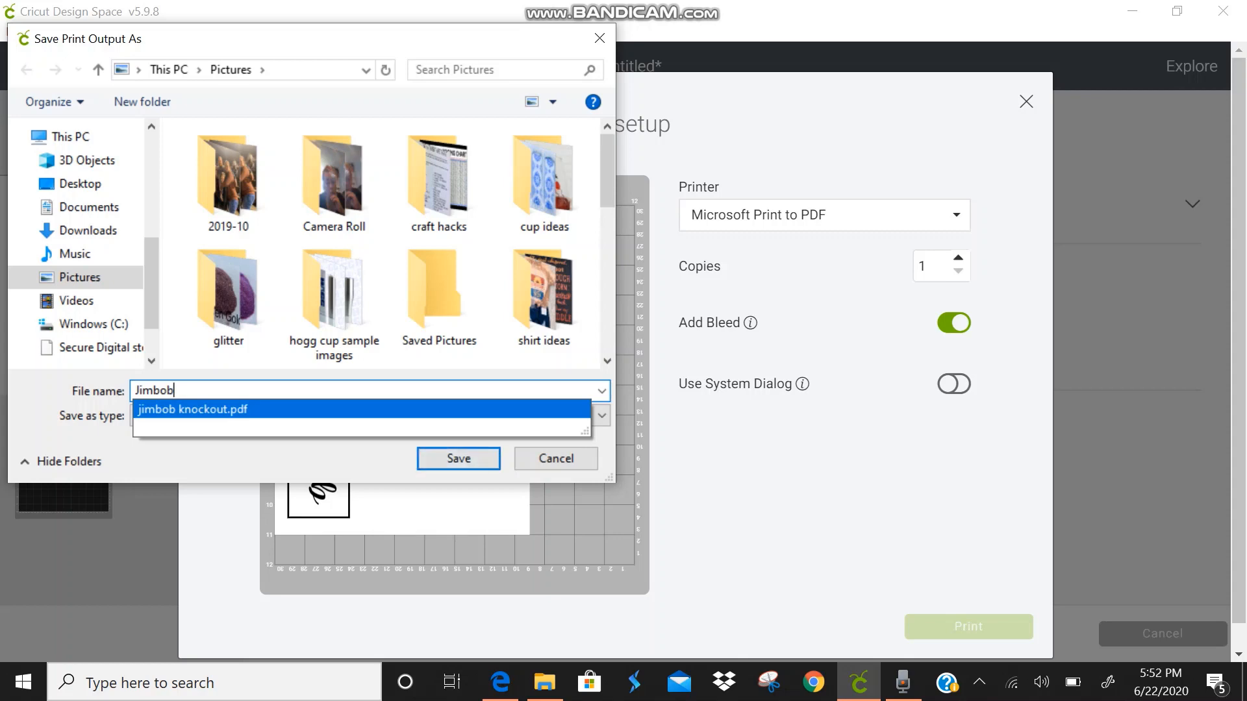
pyautogui.click(555, 457)
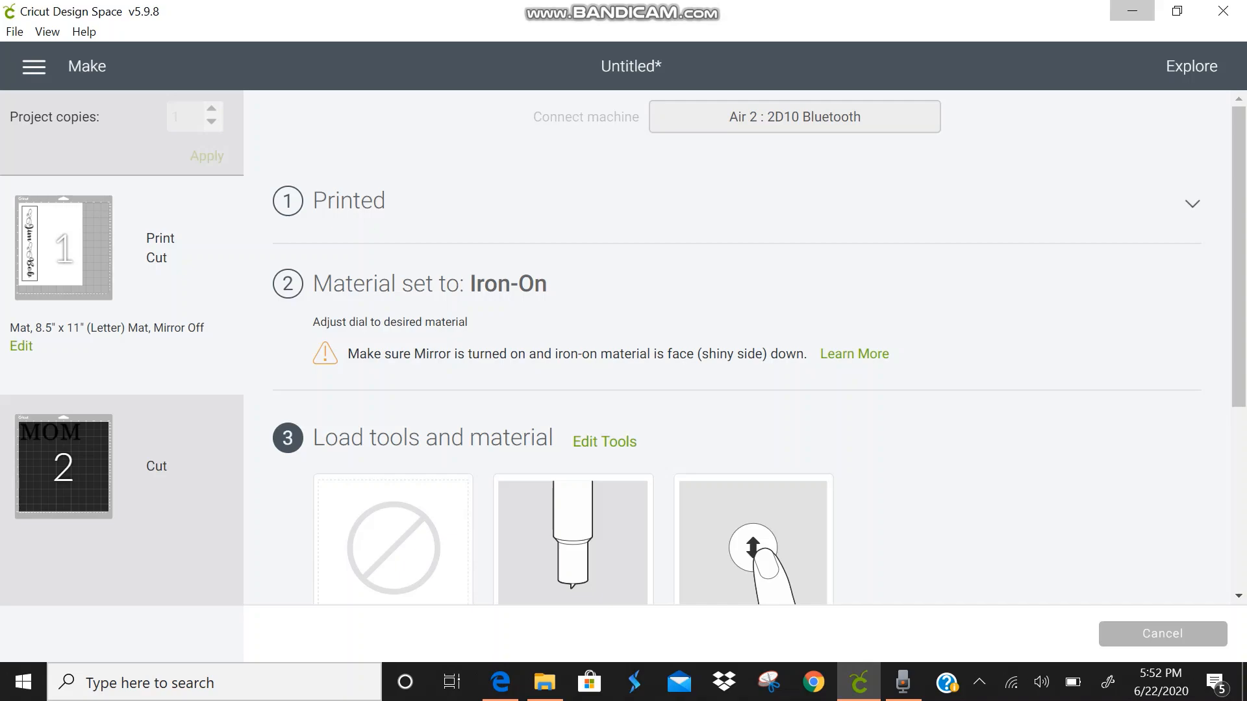
# Switch to File Explorer, open the existing knockout PDF of both names from Pictures and show it at 50% zoom
pyautogui.click(1132, 10)
pyautogui.click(545, 682)
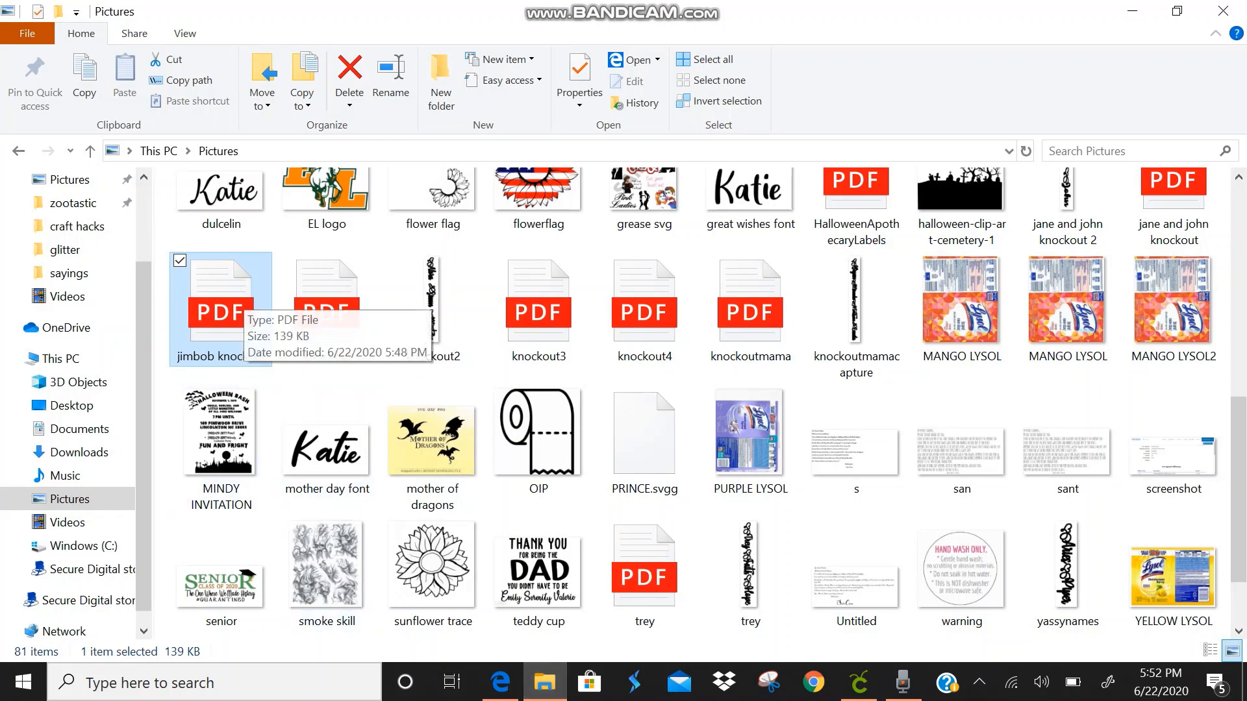
pyautogui.doubleClick(241, 293)
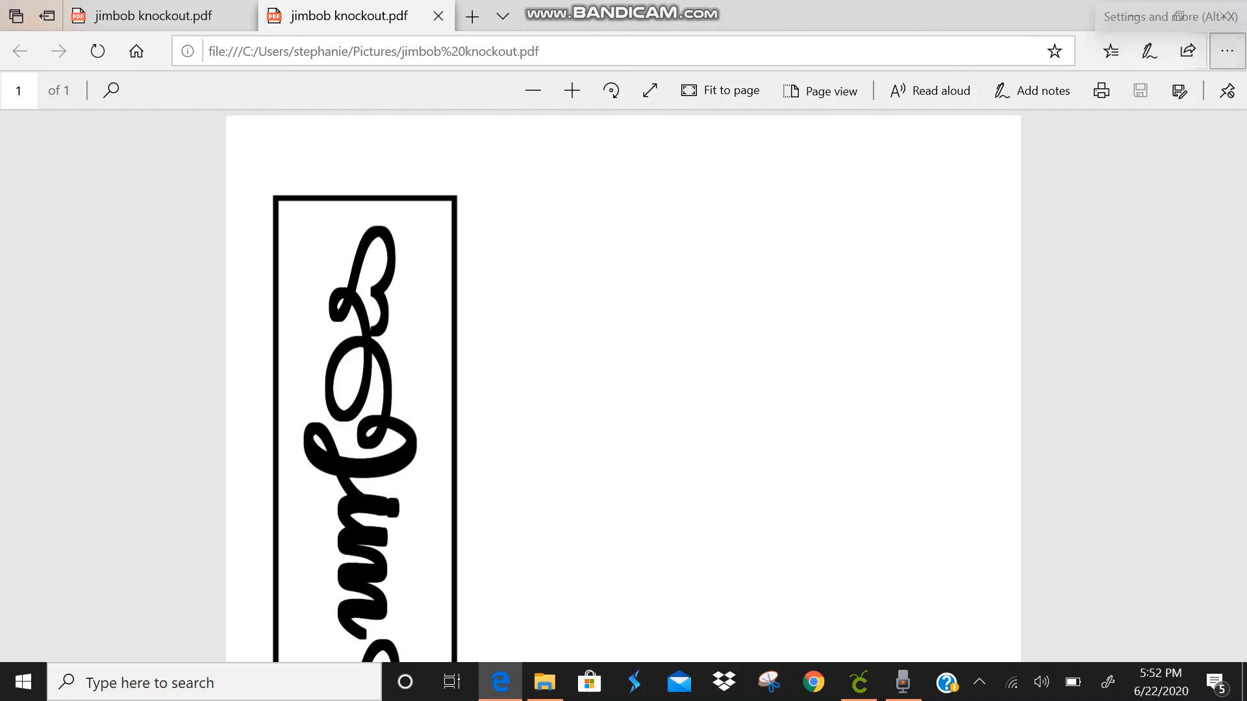
pyautogui.click(1226, 51)
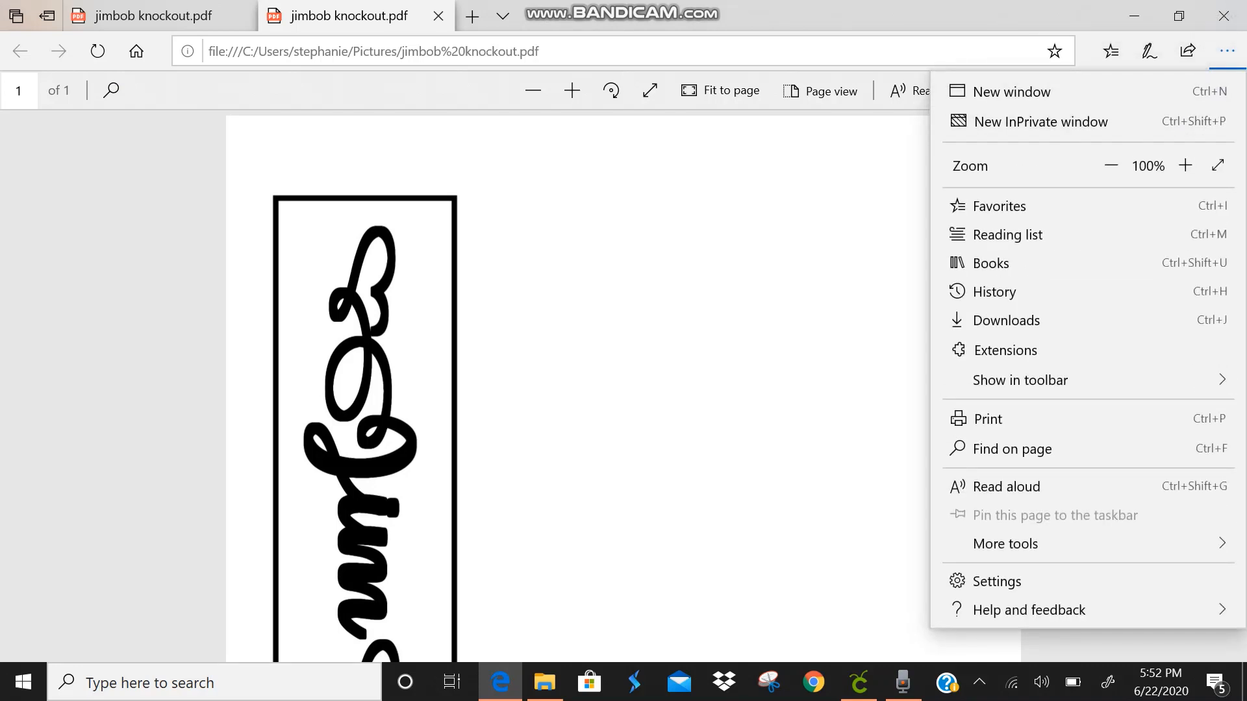
pyautogui.click(1111, 166)
pyautogui.click(1111, 165)
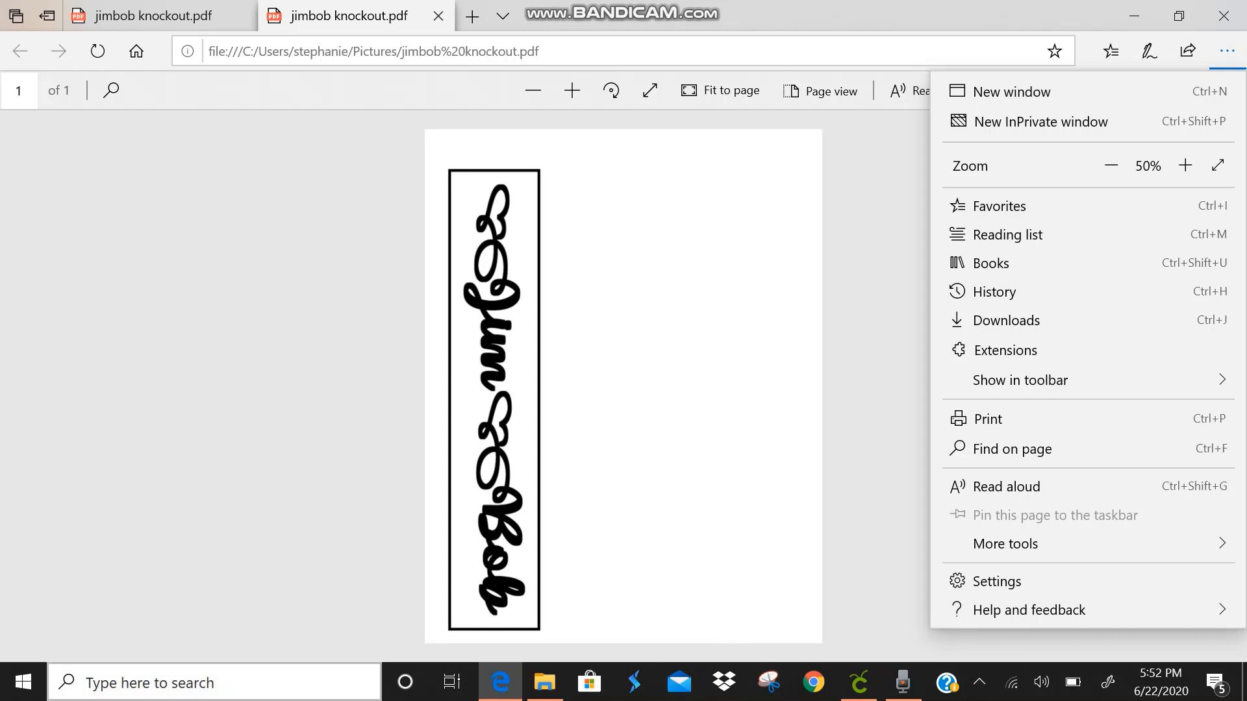
# Search for and launch Snipping Tool, and move its window clear of the names in the PDF
pyautogui.click(215, 683)
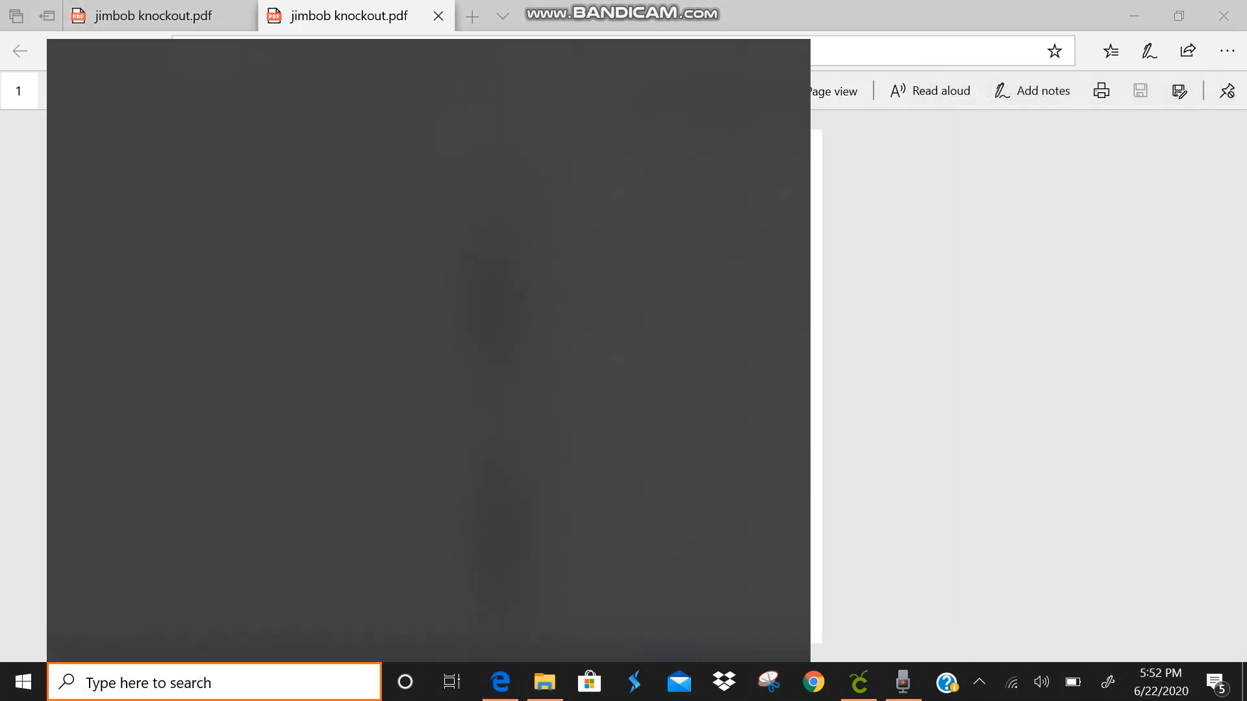
pyautogui.write('sni')
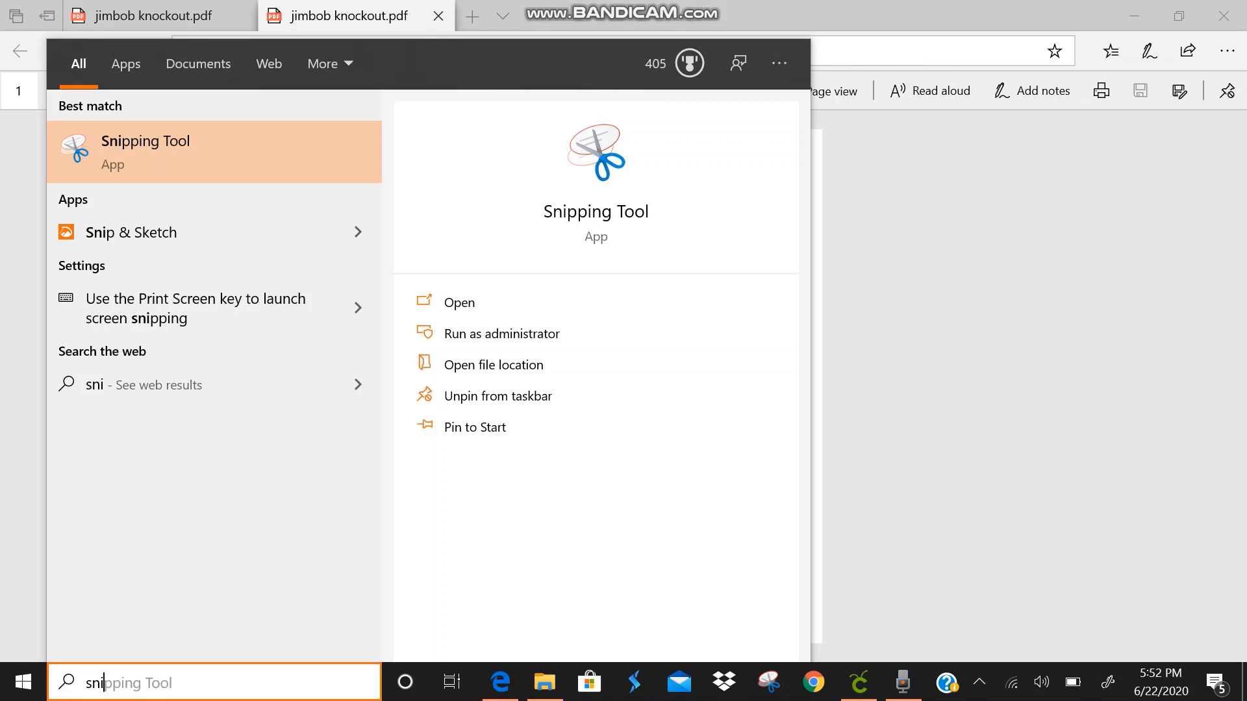
pyautogui.press('Return')
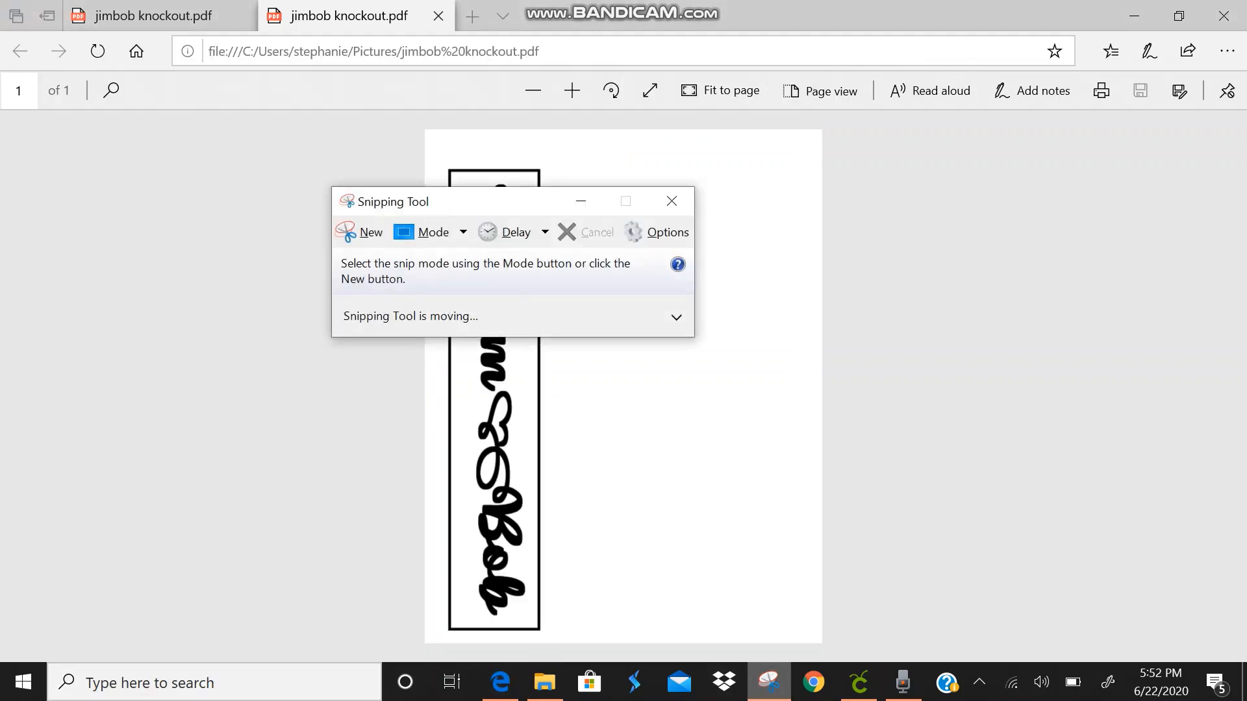
pyautogui.moveTo(513, 202); pyautogui.dragTo(907, 186)
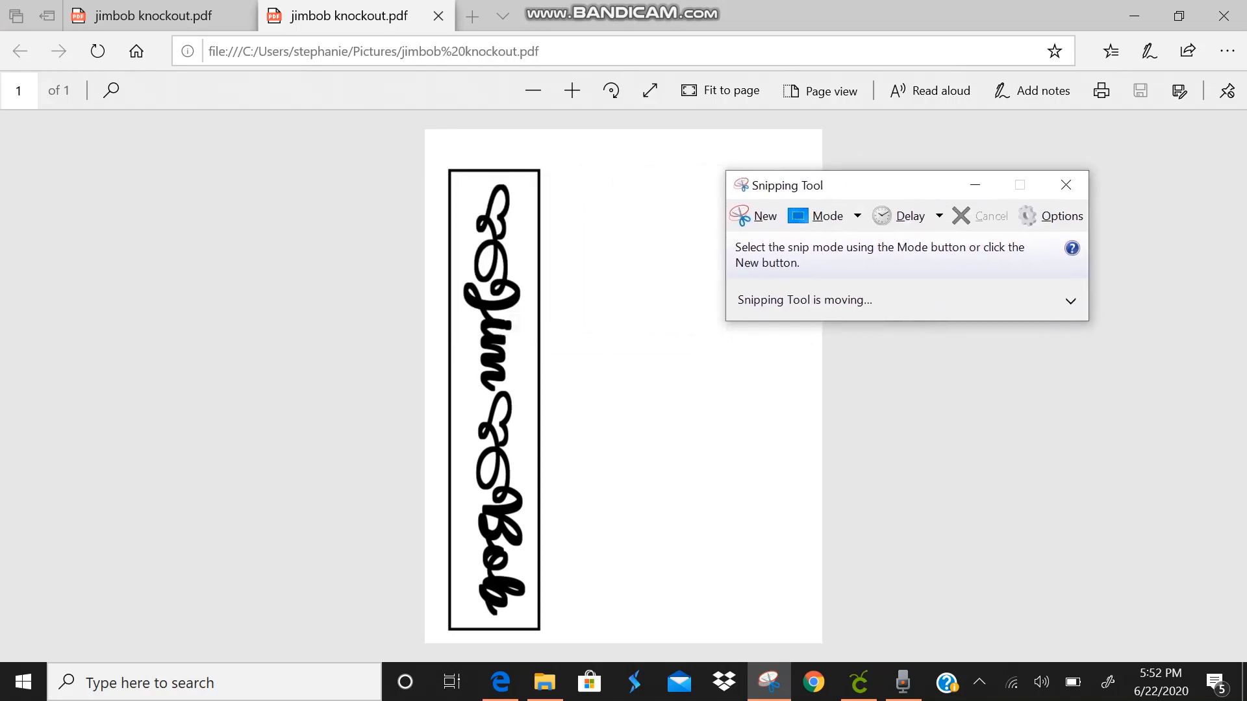
# Capture a new snip of the two names inside the black registration frame, leaving the frame out
pyautogui.click(753, 216)
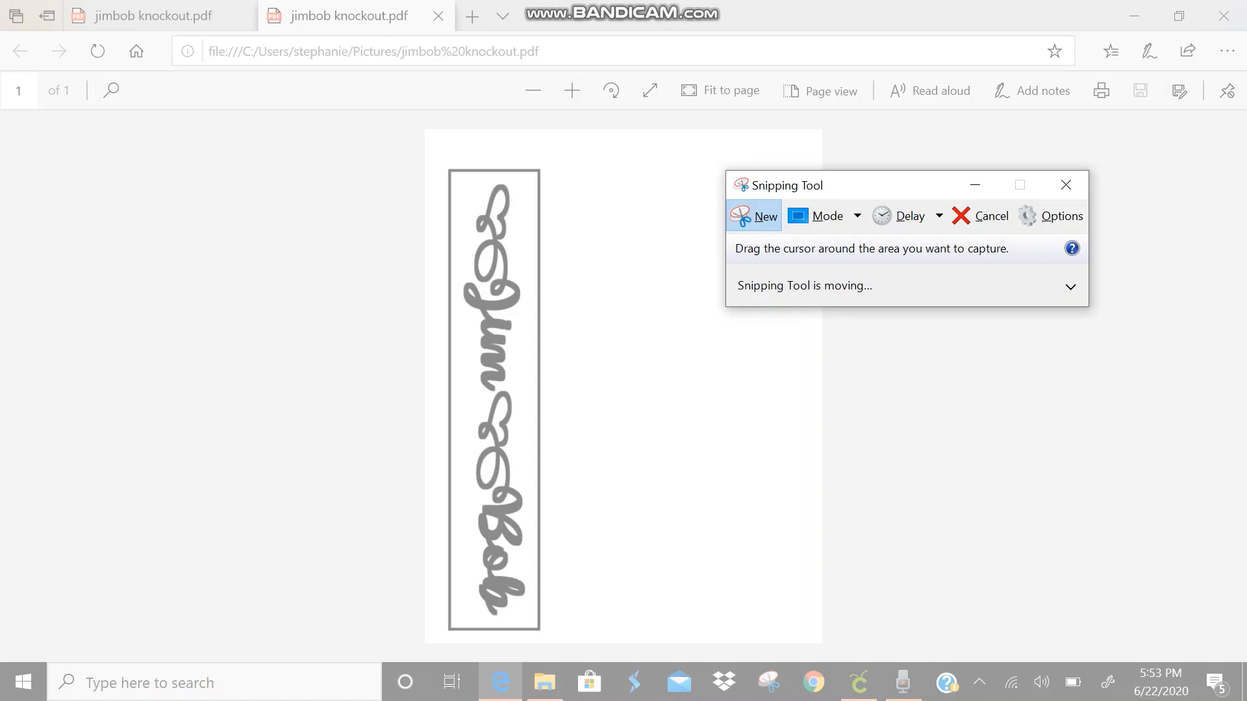
pyautogui.moveTo(437, 158)
pyautogui.mouseDown()
pyautogui.moveTo(514, 211)
pyautogui.moveTo(522, 247)
pyautogui.moveTo(534, 625)
pyautogui.mouseUp()
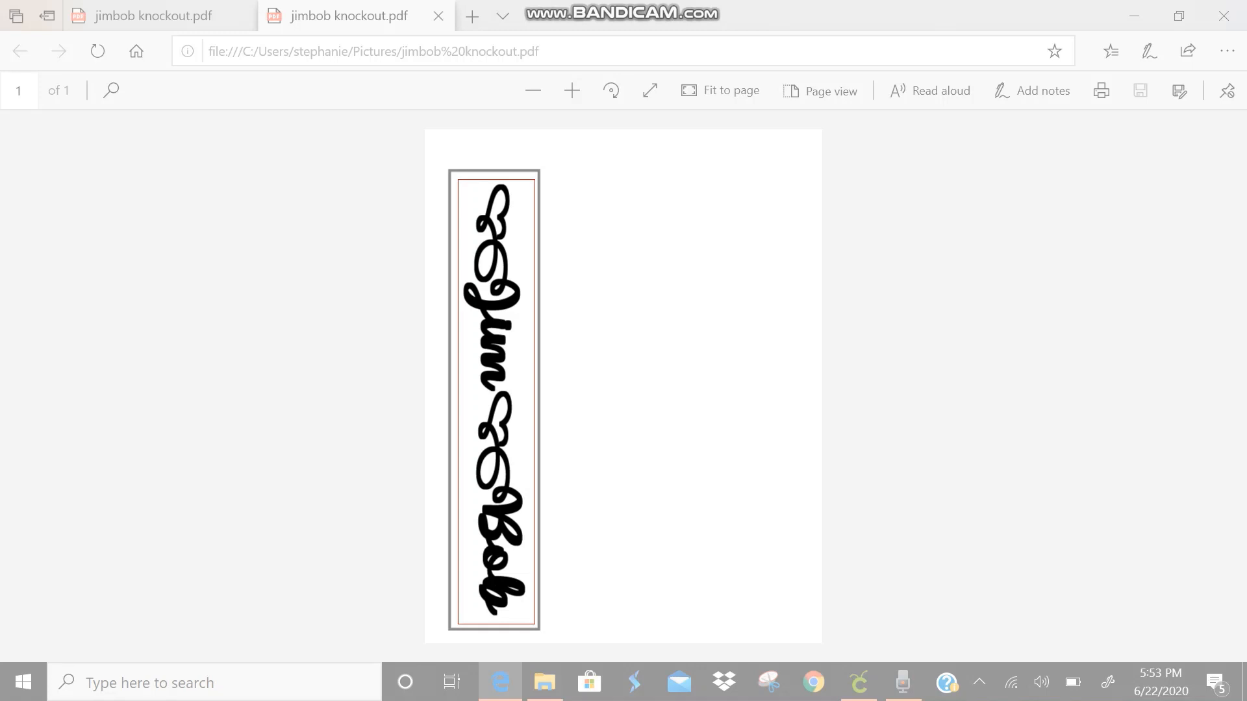
pyautogui.moveTo(534, 624); pyautogui.dragTo(534, 624)
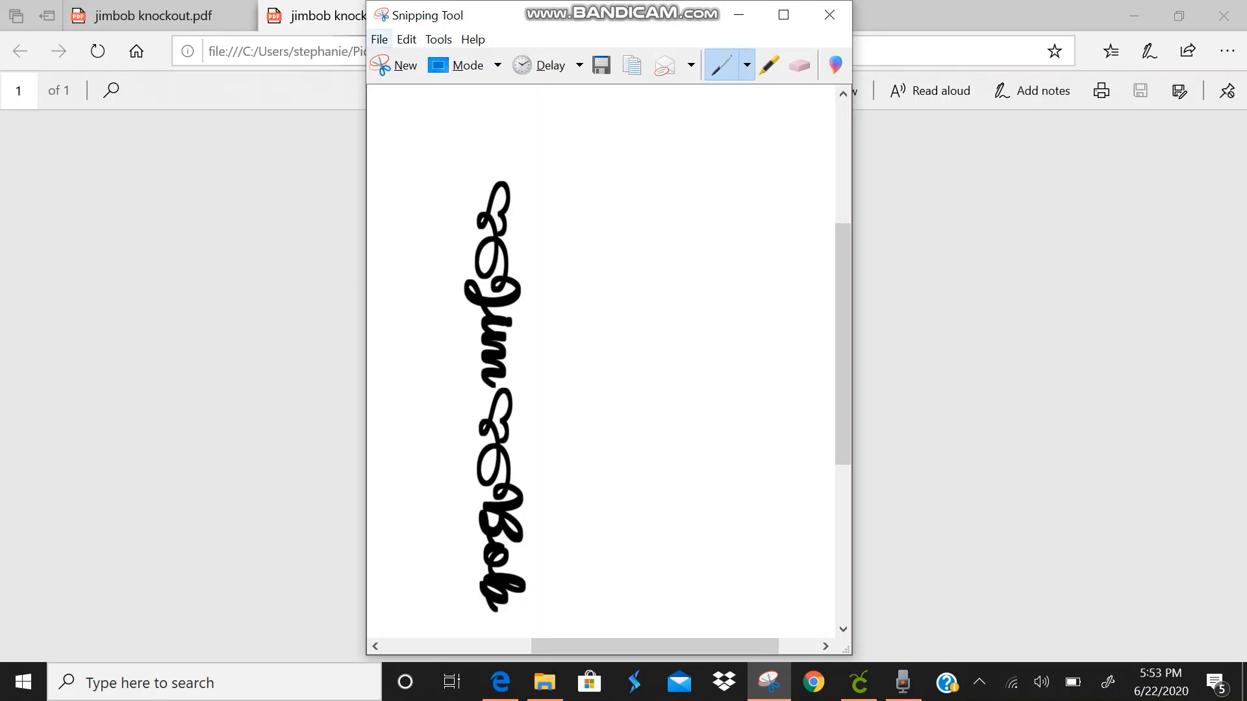
# Save the snip as a PNG in the Pictures folder, naming it after both names followed by "knockout2"
pyautogui.click(379, 39)
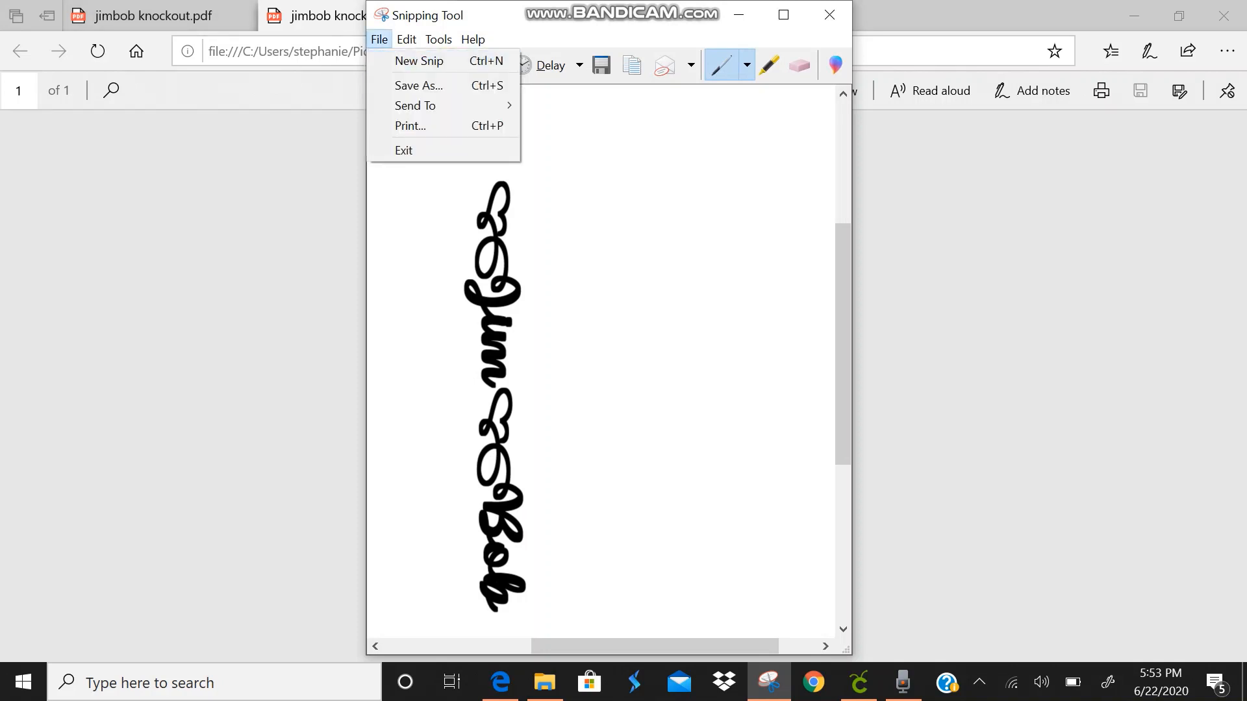
pyautogui.click(419, 85)
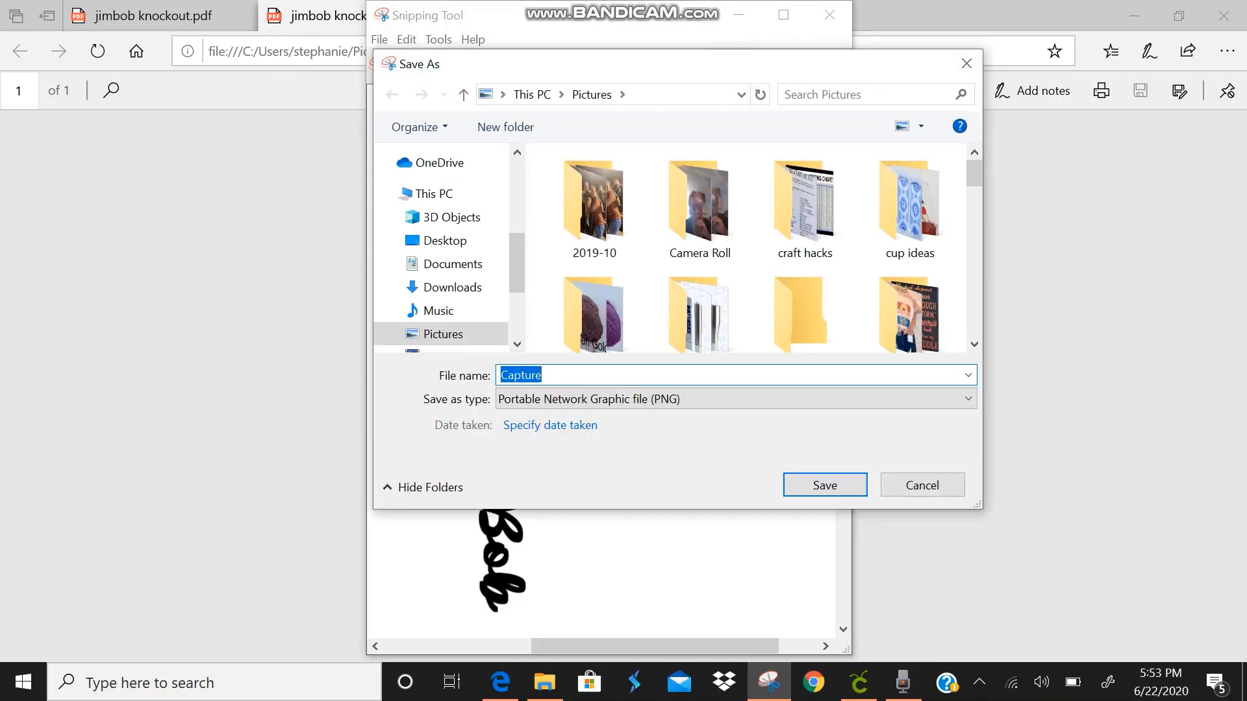
pyautogui.write('jim')
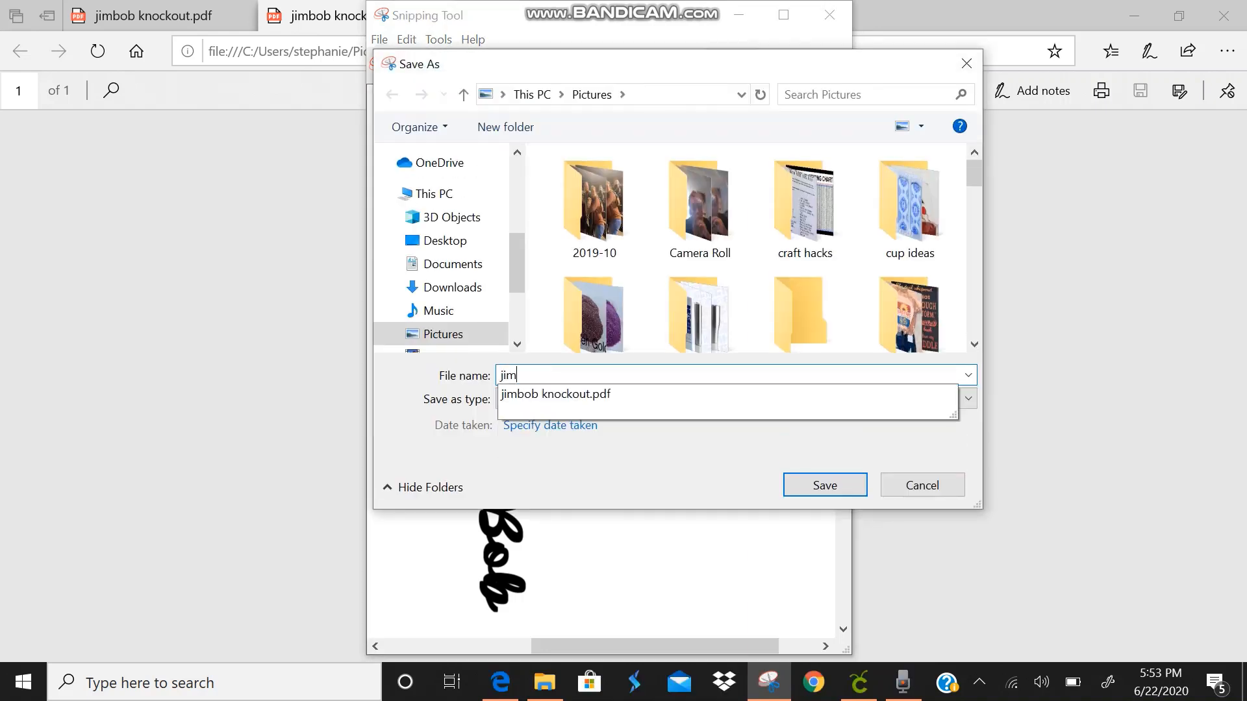
pyautogui.write('bob knockout2')
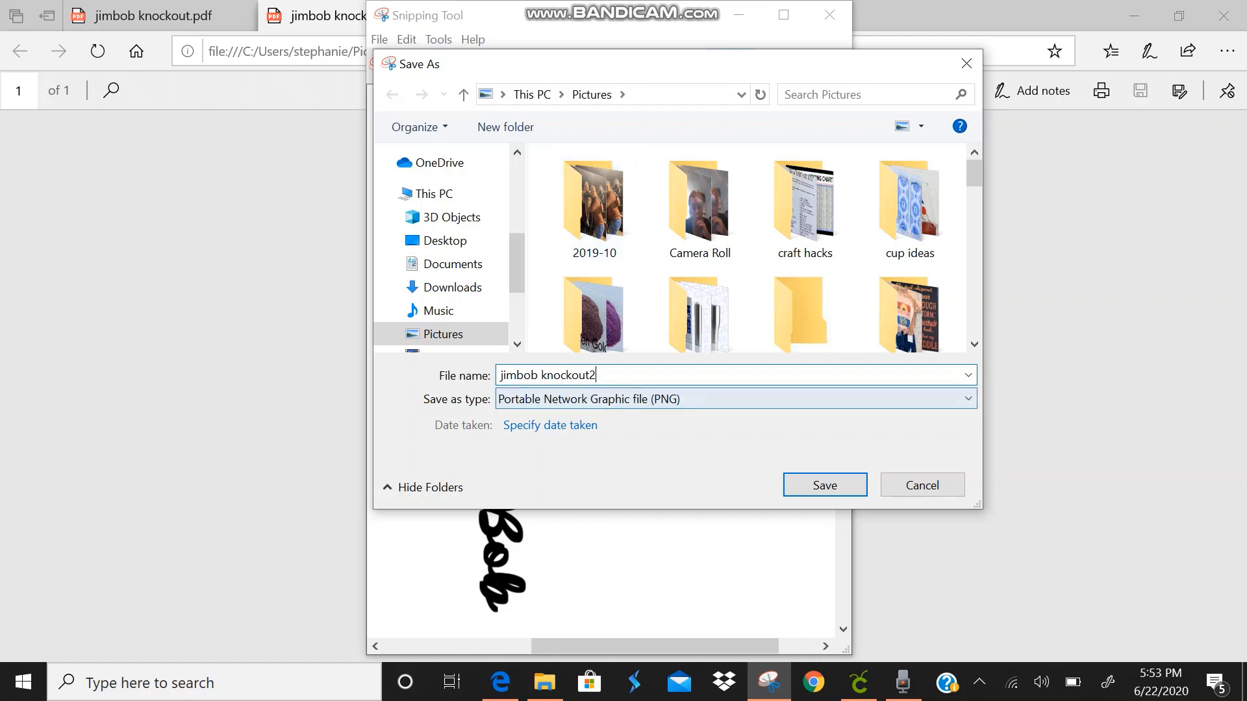
pyautogui.click(824, 485)
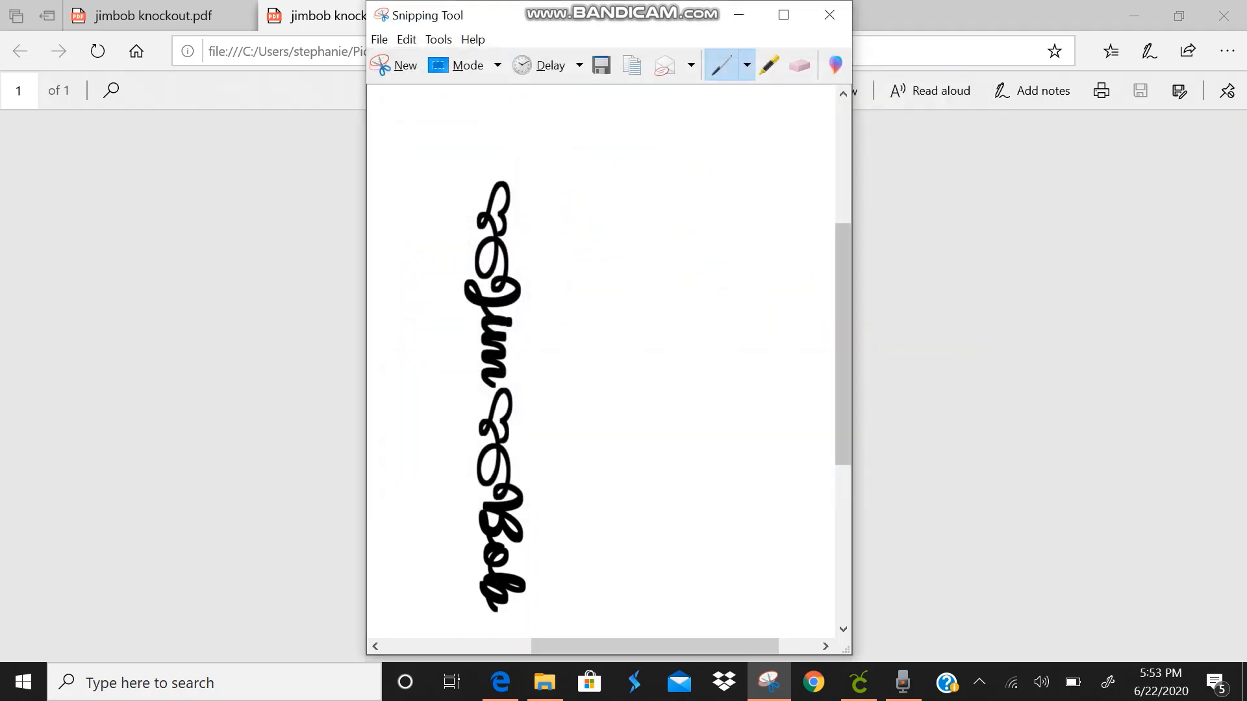
# Switch to Cricut Design Space and cancel the pending cut to return to the canvas
pyautogui.click(858, 682)
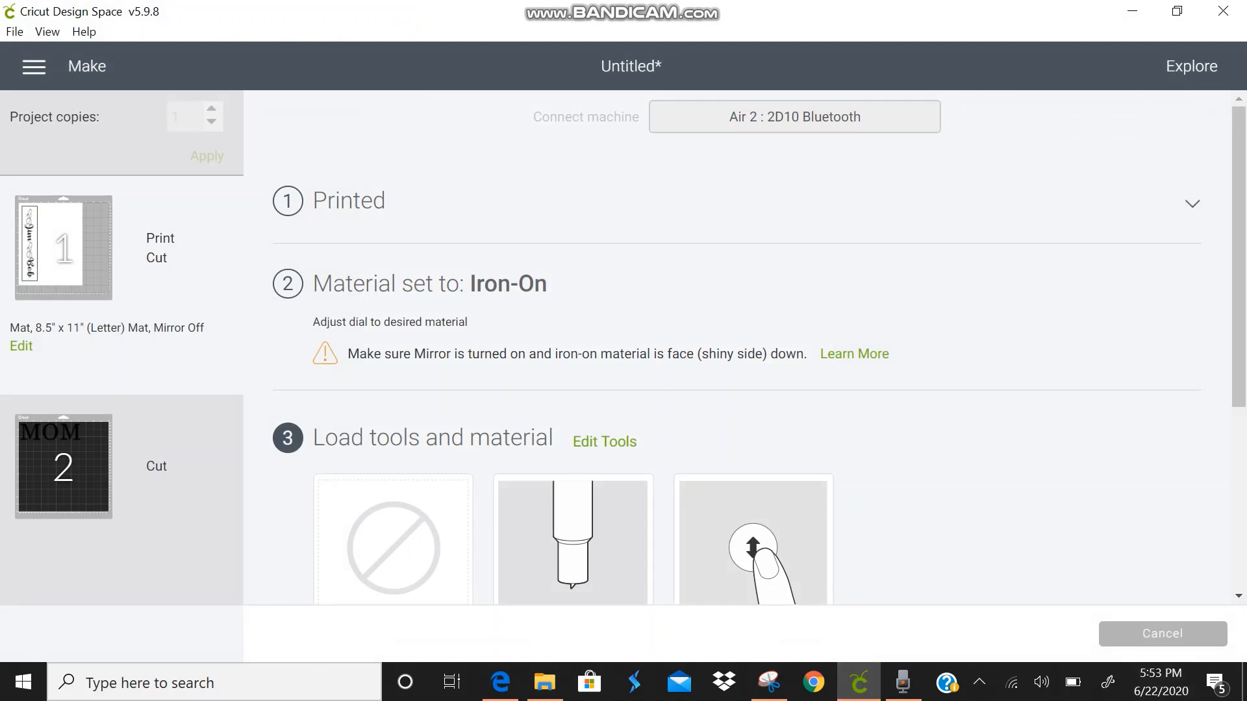
pyautogui.click(1163, 634)
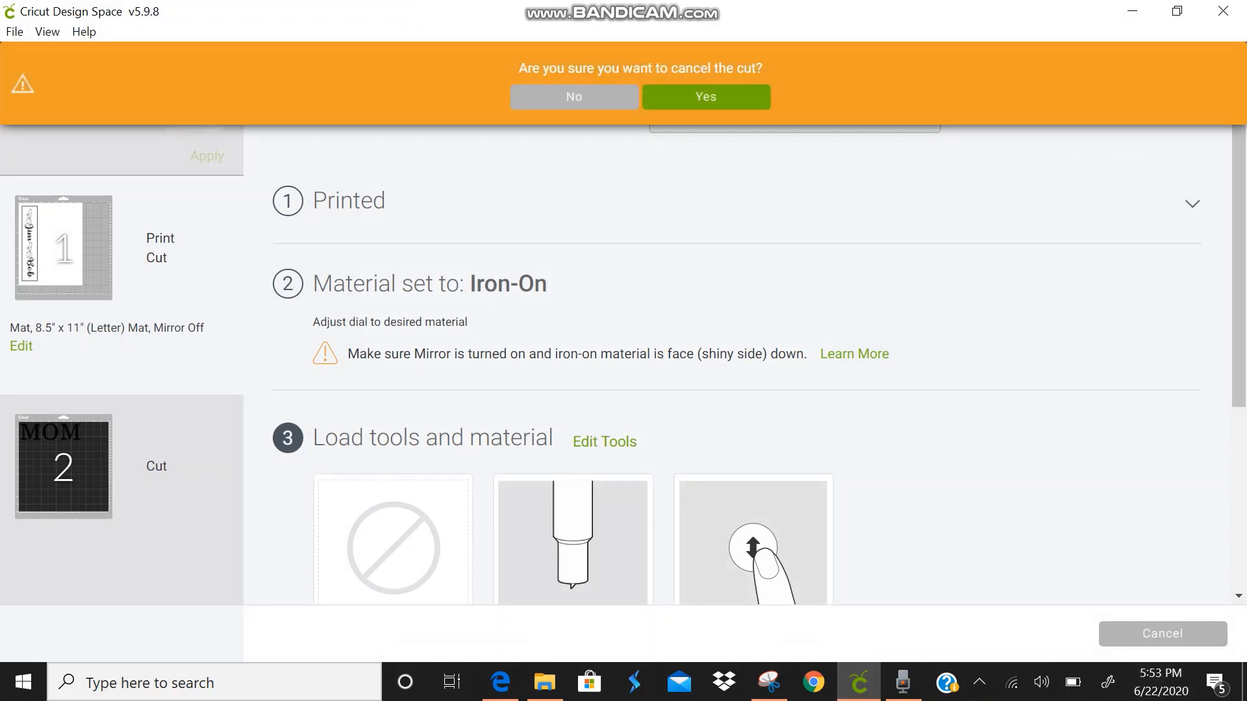
pyautogui.click(706, 97)
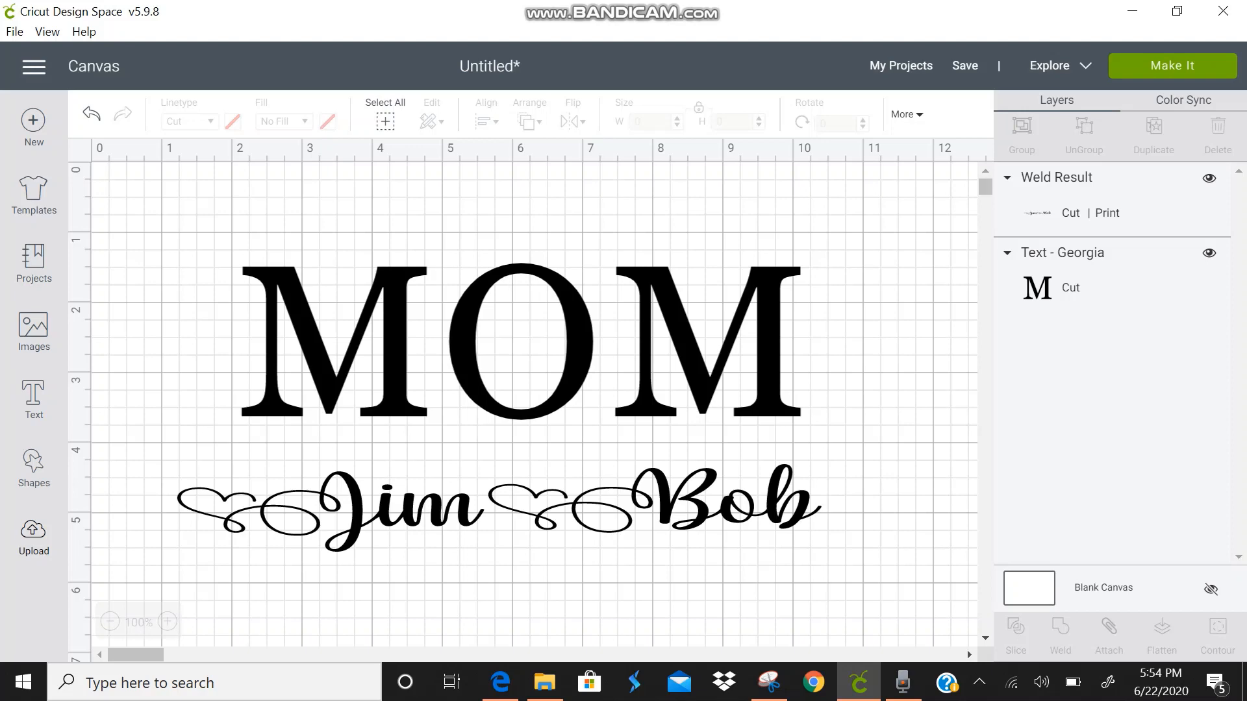
# Start an image upload and load the knockout2 PNG of both names from the Pictures folder
pyautogui.click(34, 539)
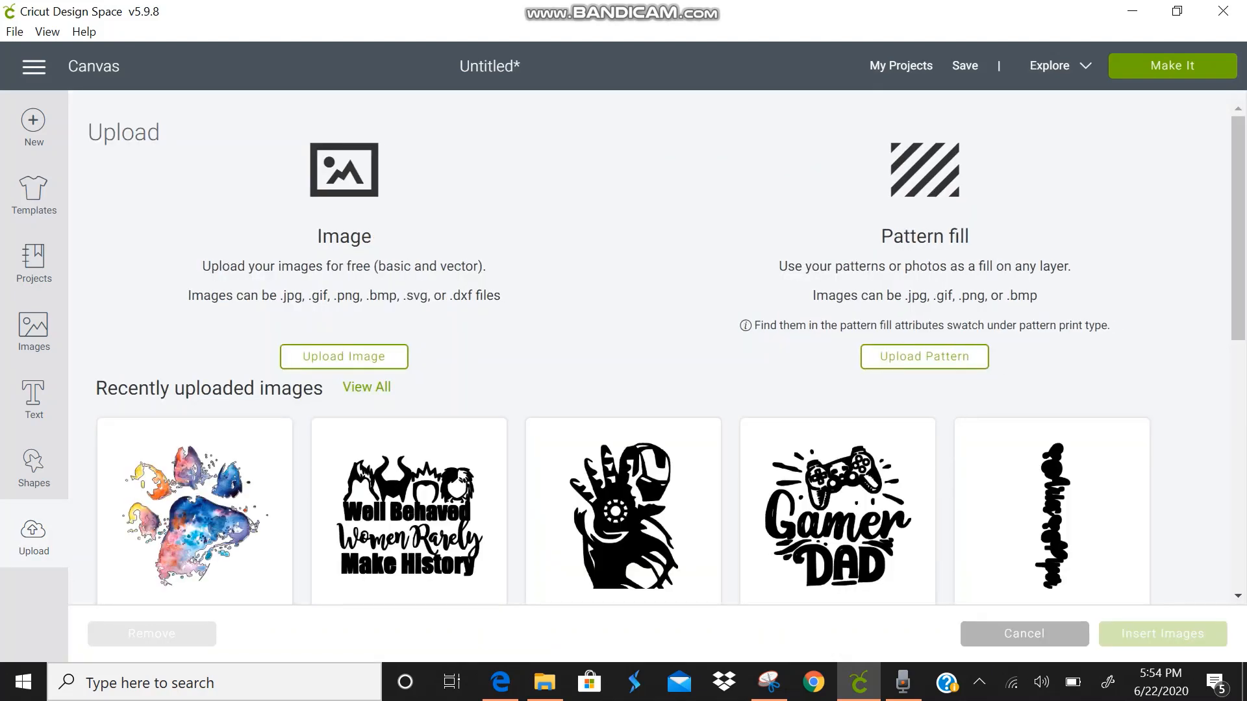
pyautogui.click(344, 356)
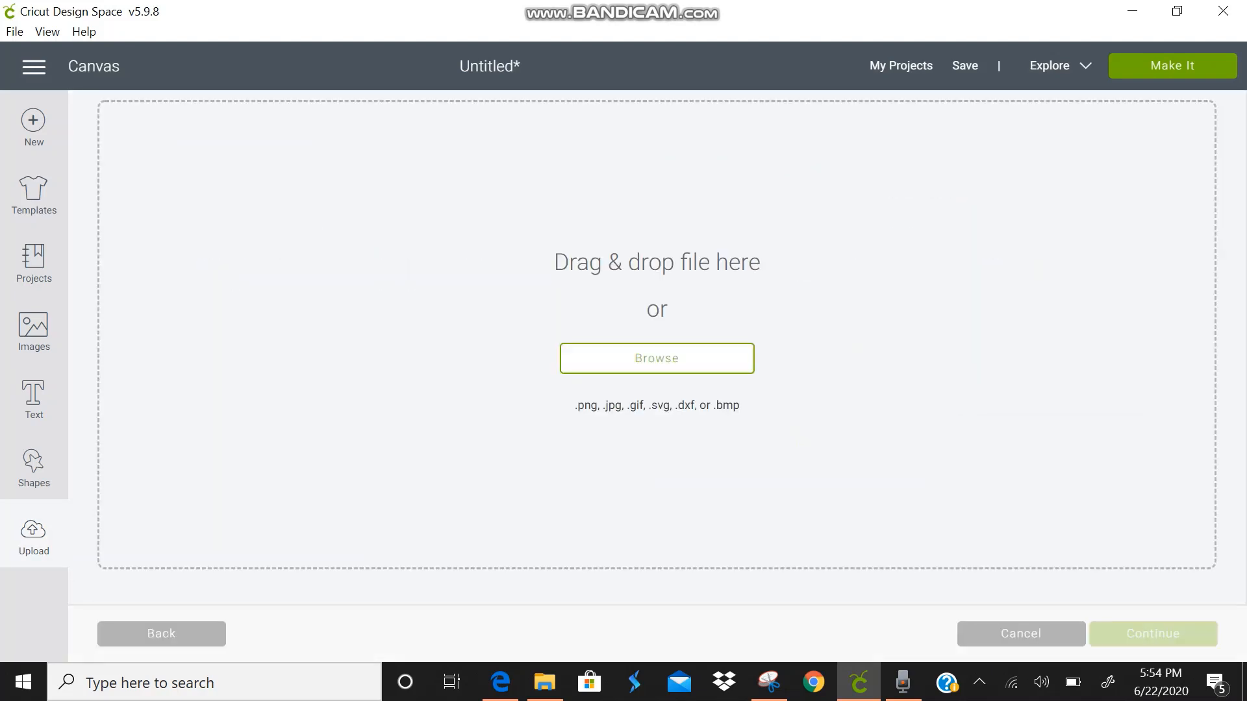
pyautogui.click(656, 359)
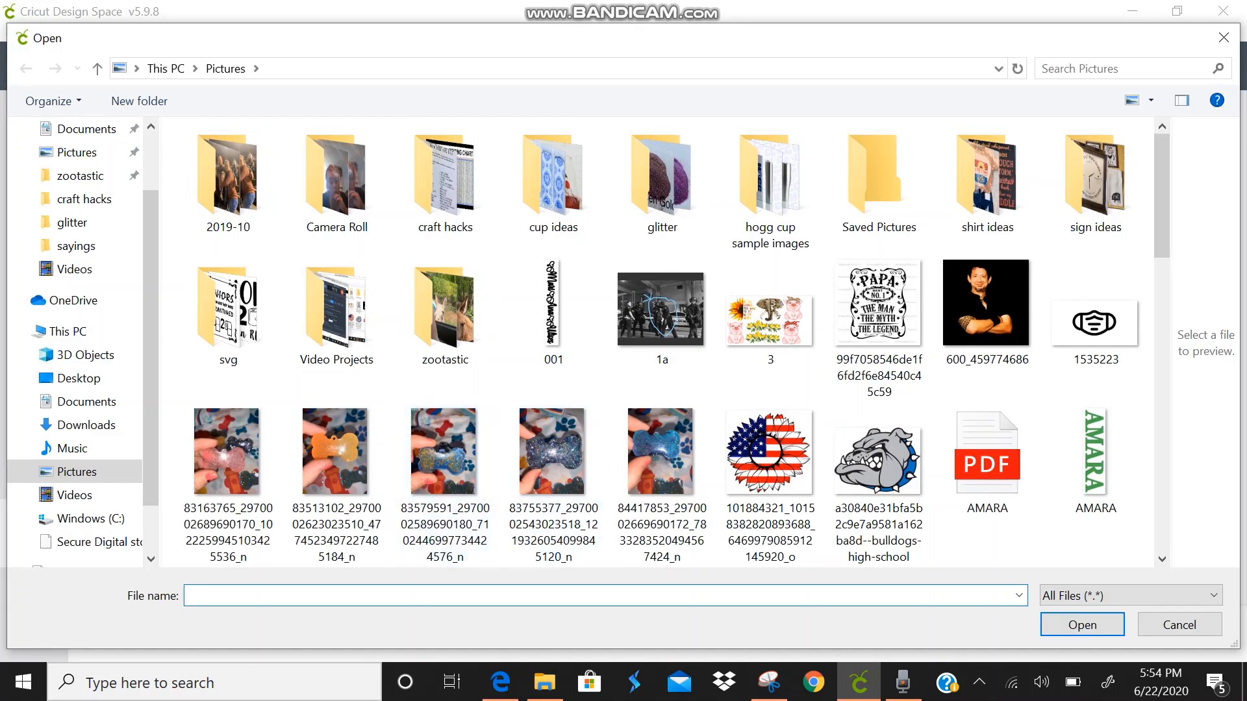
pyautogui.write('jim')
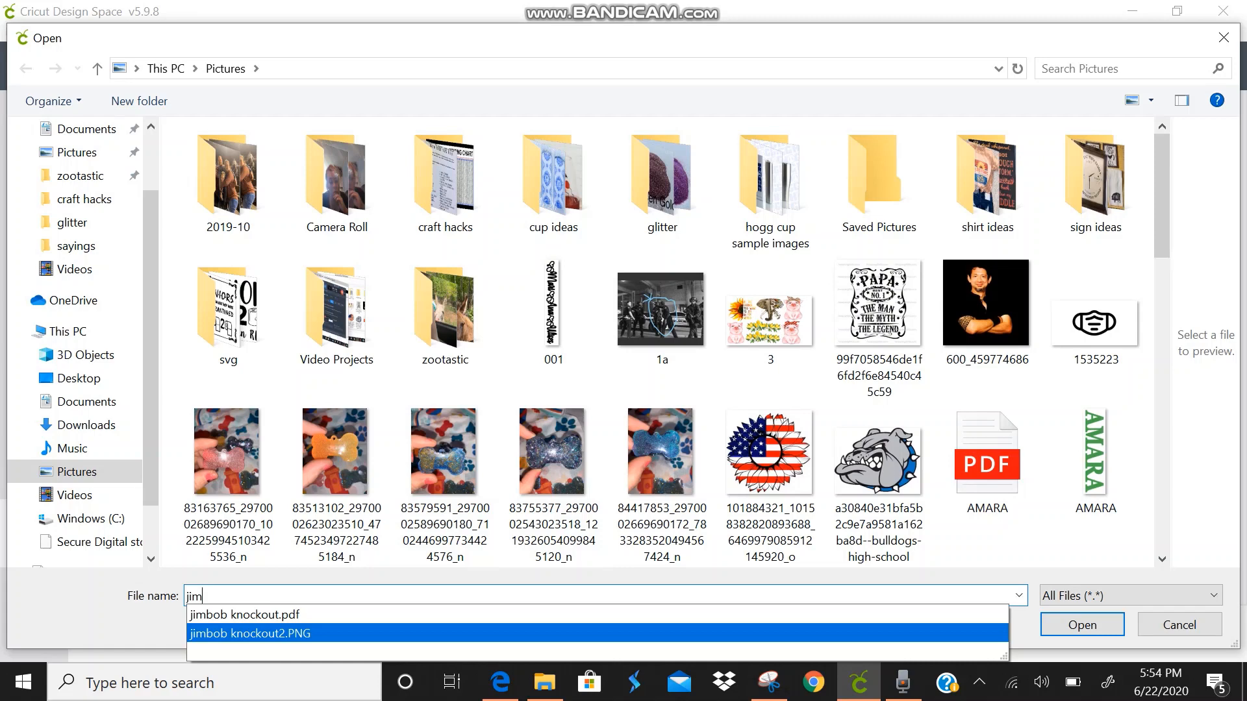
pyautogui.click(250, 634)
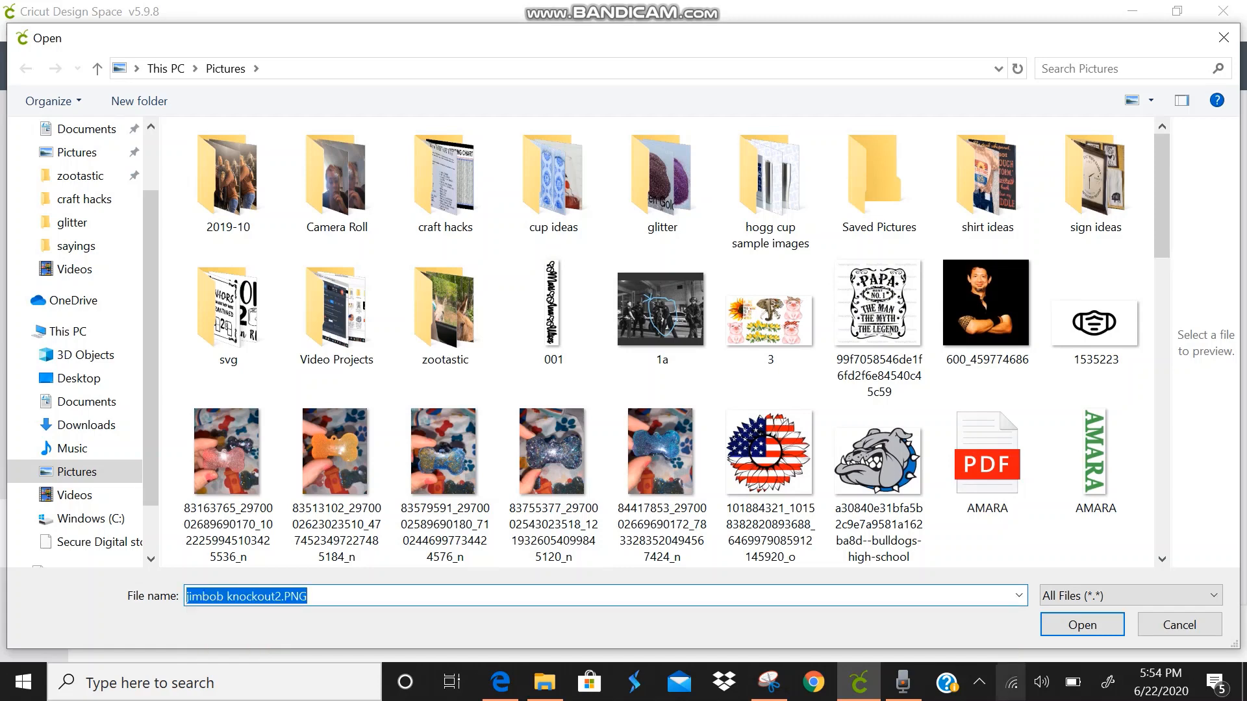
pyautogui.click(1082, 625)
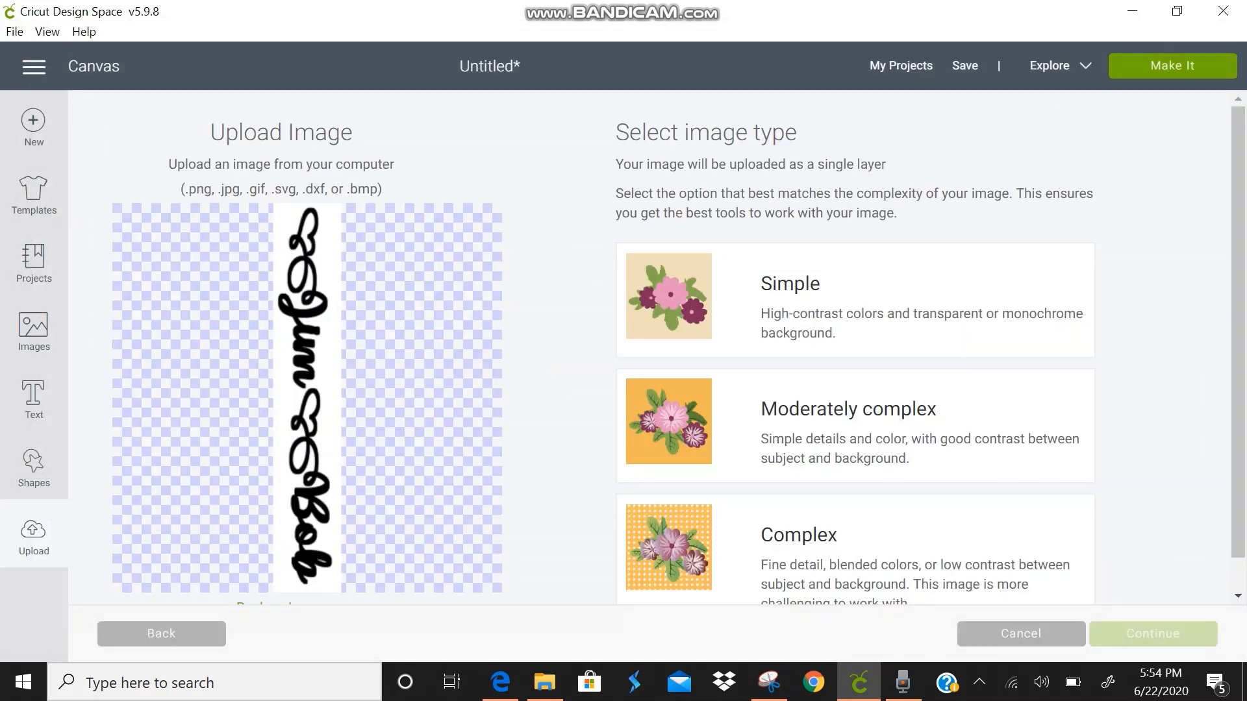
# Set the image type to Simple and erase the white background around the names
pyautogui.click(856, 300)
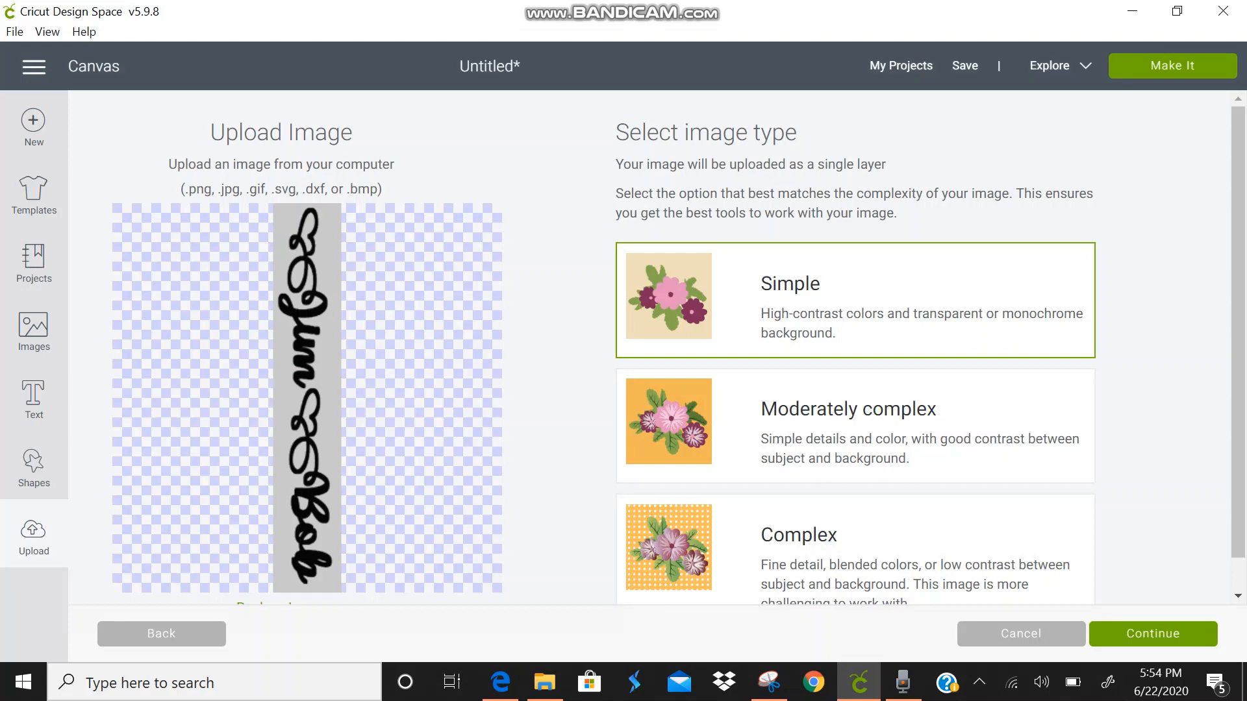
pyautogui.click(1153, 634)
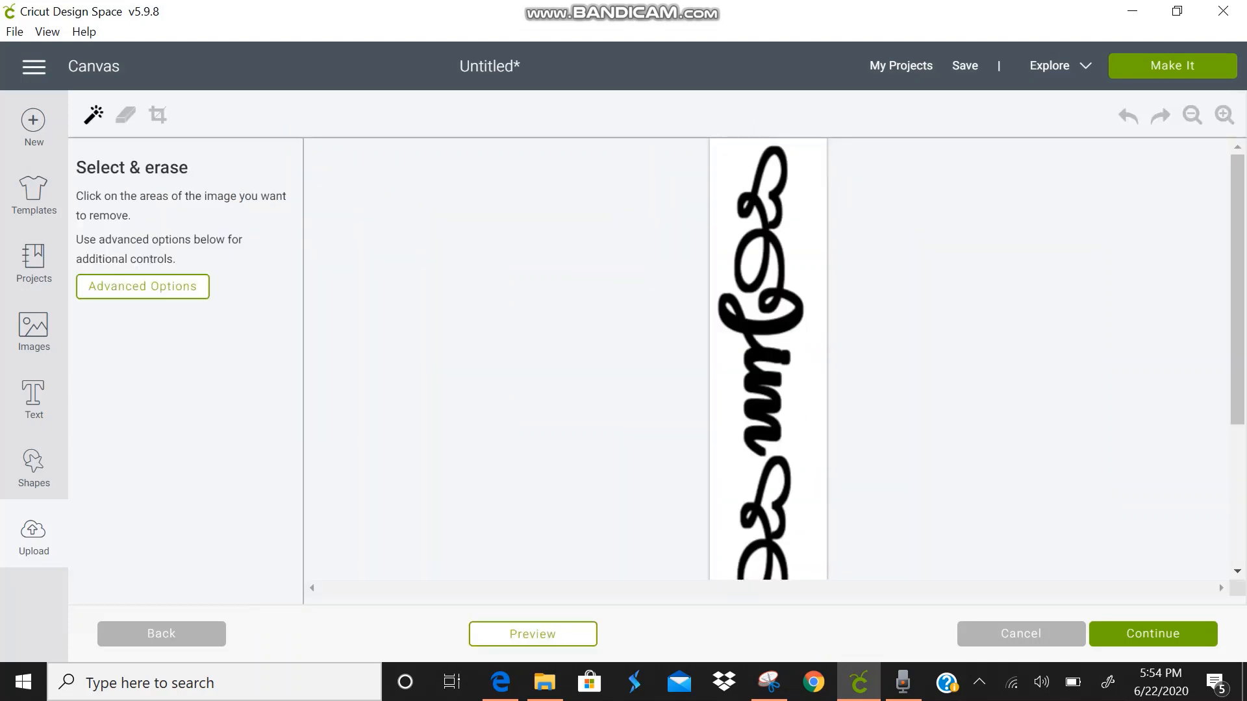
pyautogui.click(1192, 115)
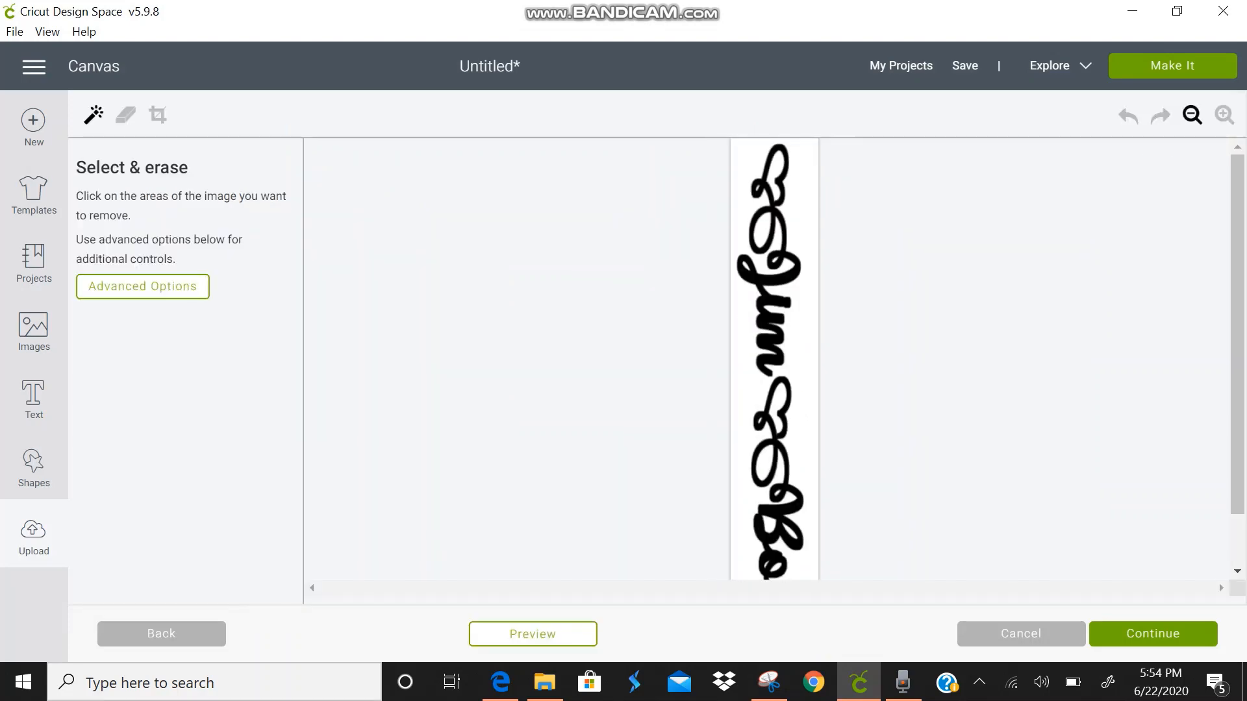
pyautogui.click(1192, 115)
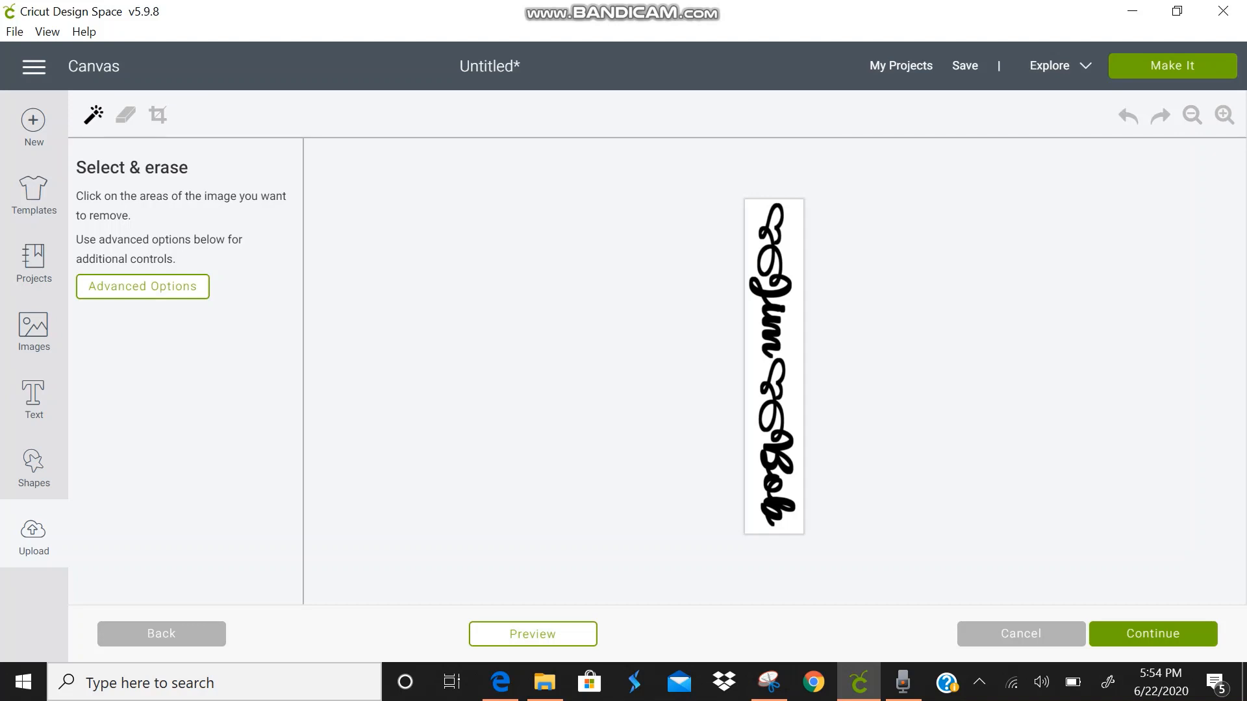
pyautogui.click(794, 383)
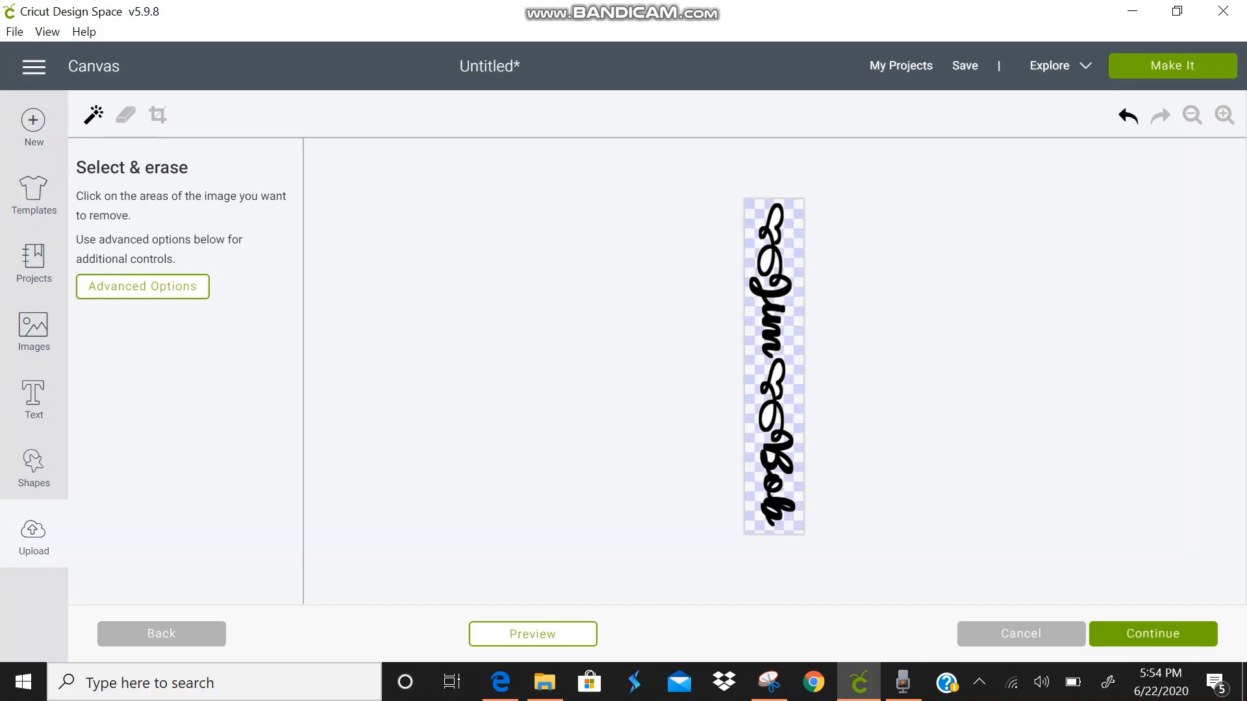
# Inspect the erased background around both names up close and preview their cut silhouette
pyautogui.click(1224, 116)
pyautogui.click(1224, 116)
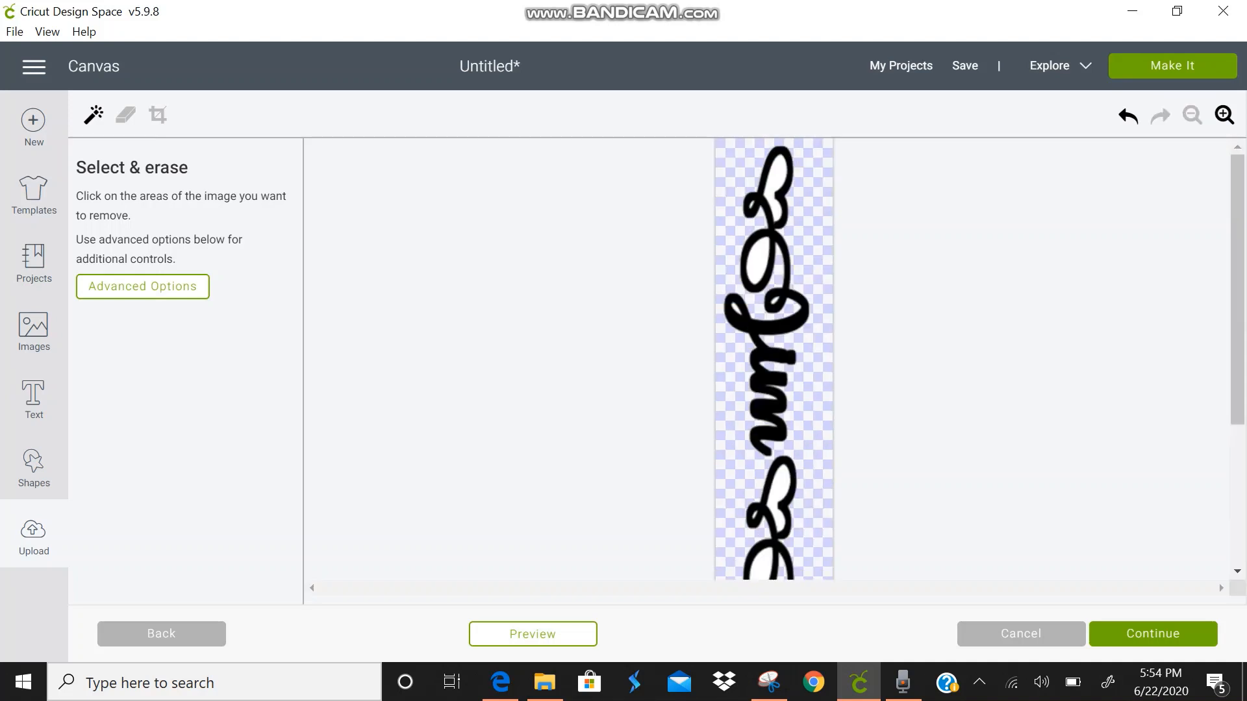
pyautogui.click(1224, 116)
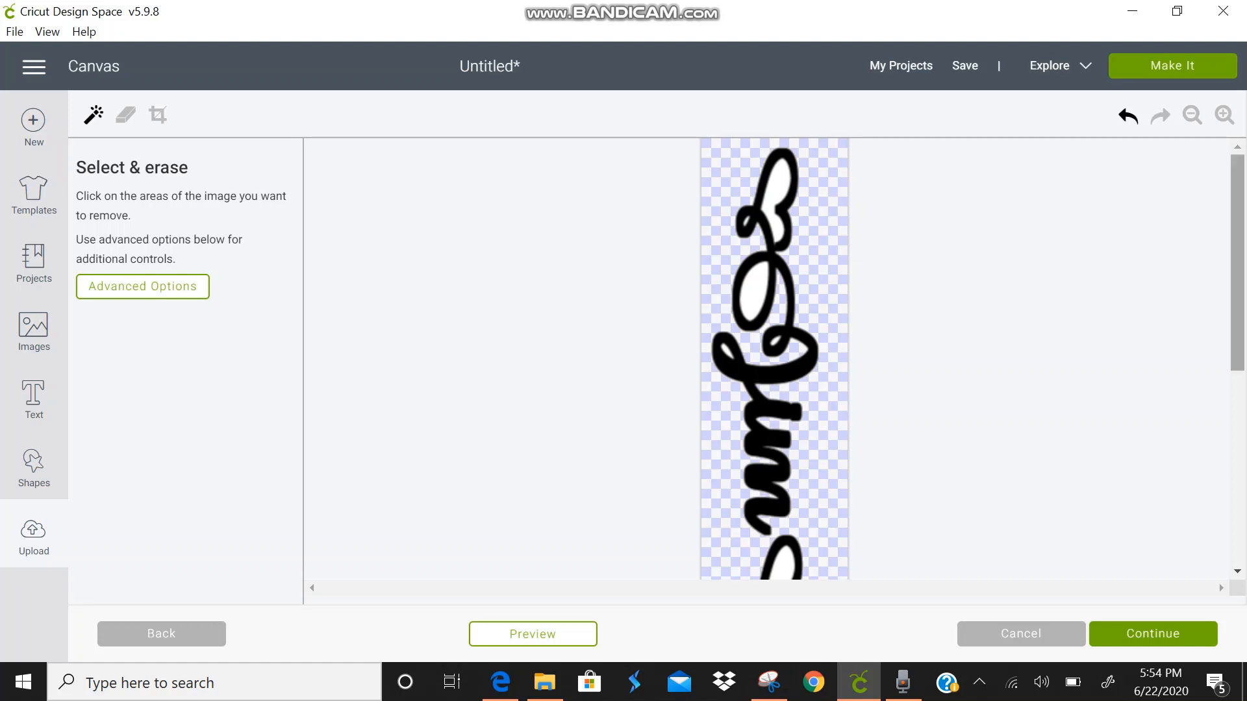
pyautogui.moveTo(1237, 227); pyautogui.dragTo(1237, 421)
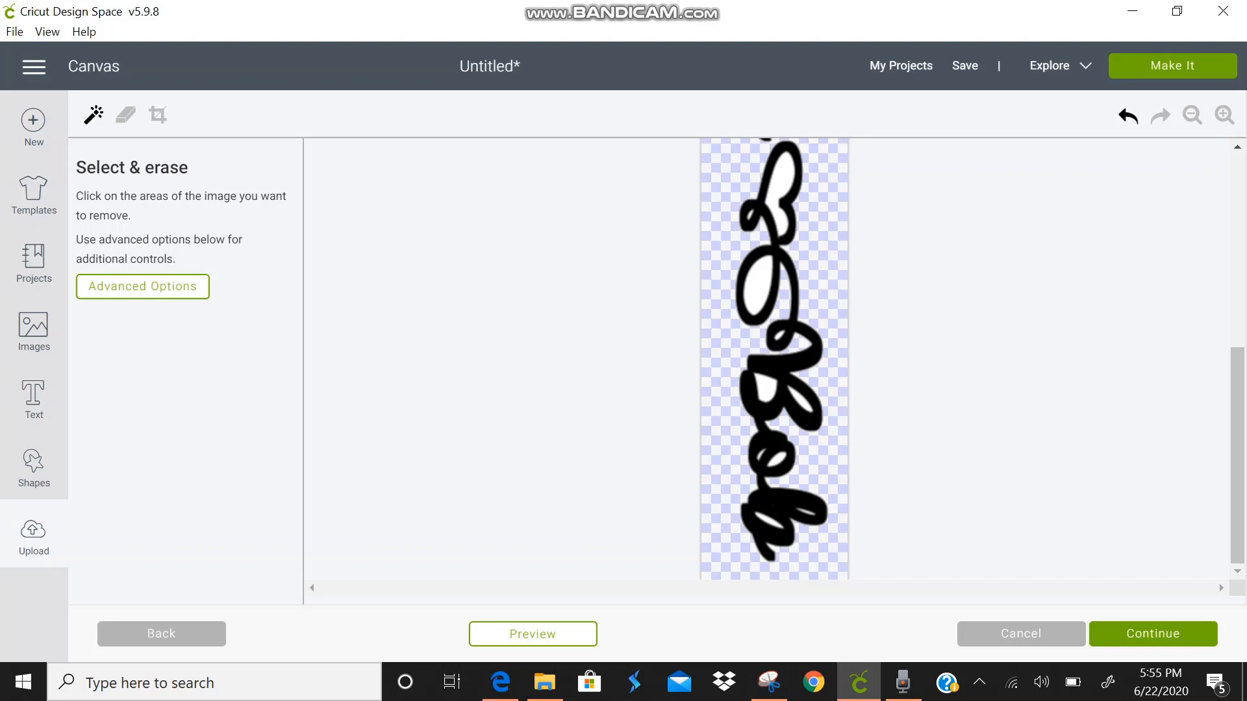
pyautogui.click(532, 634)
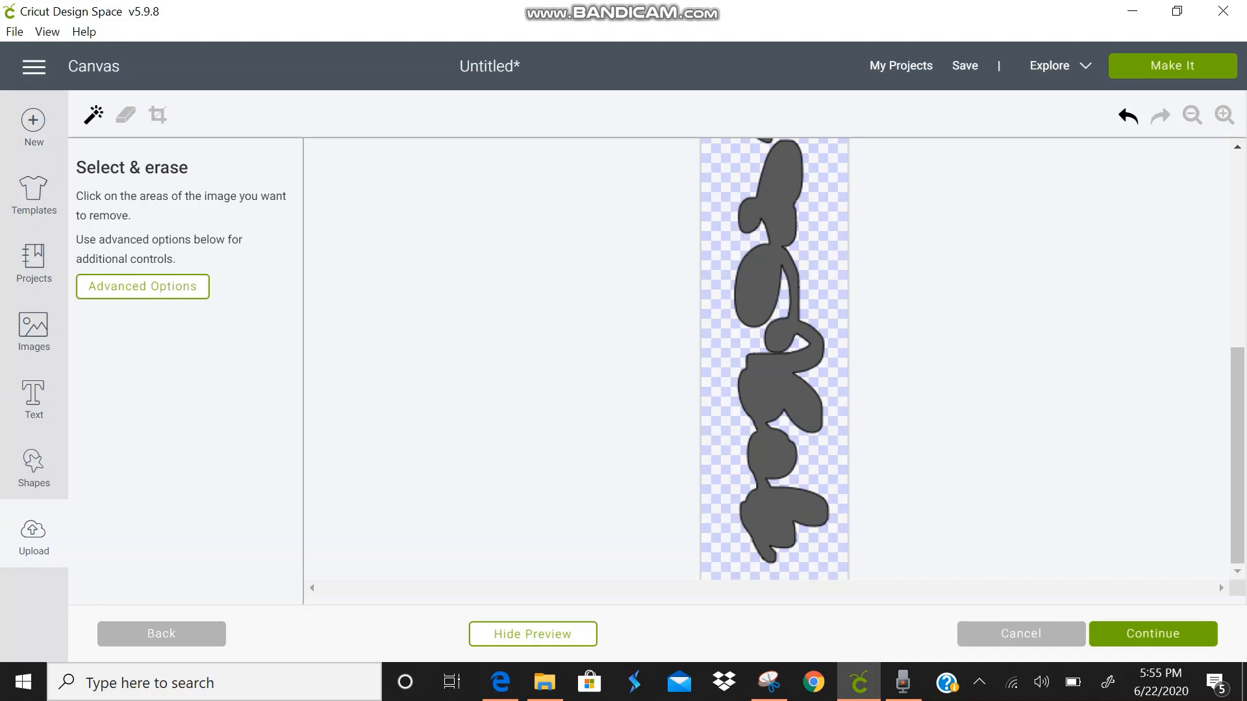
pyautogui.click(532, 634)
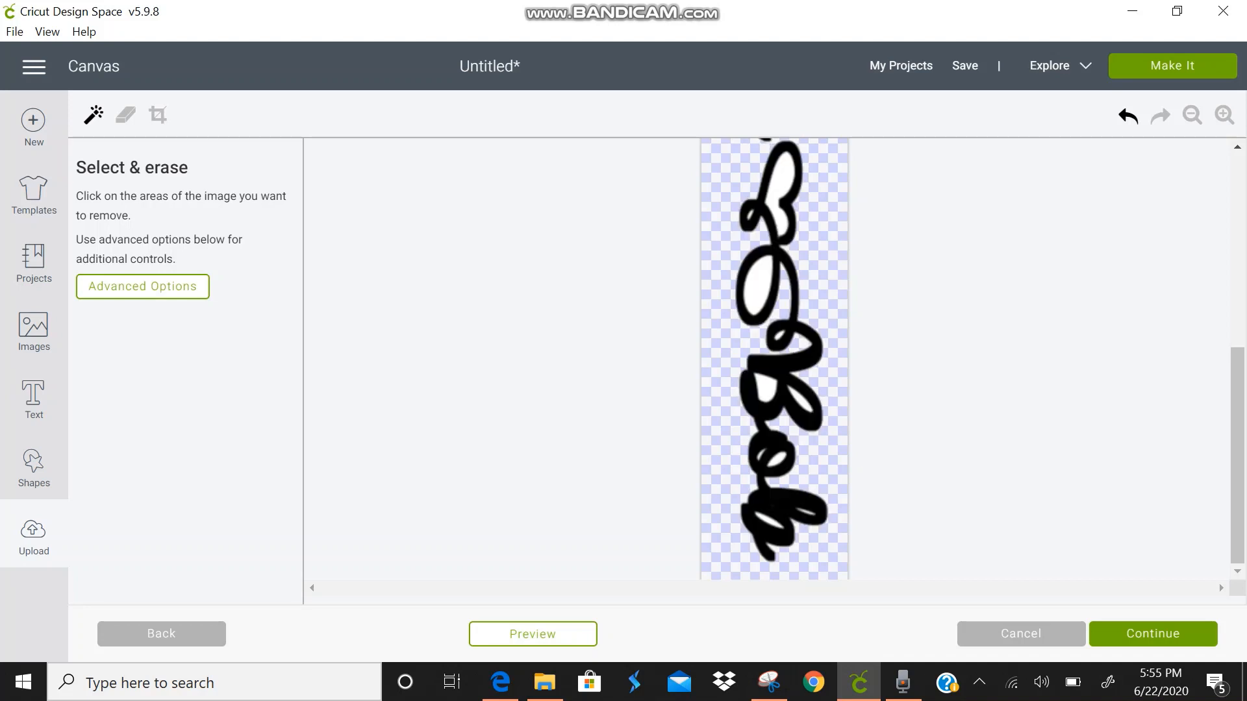
# Save the upload as the solid silhouette cut image and insert it on the canvas
pyautogui.click(1153, 634)
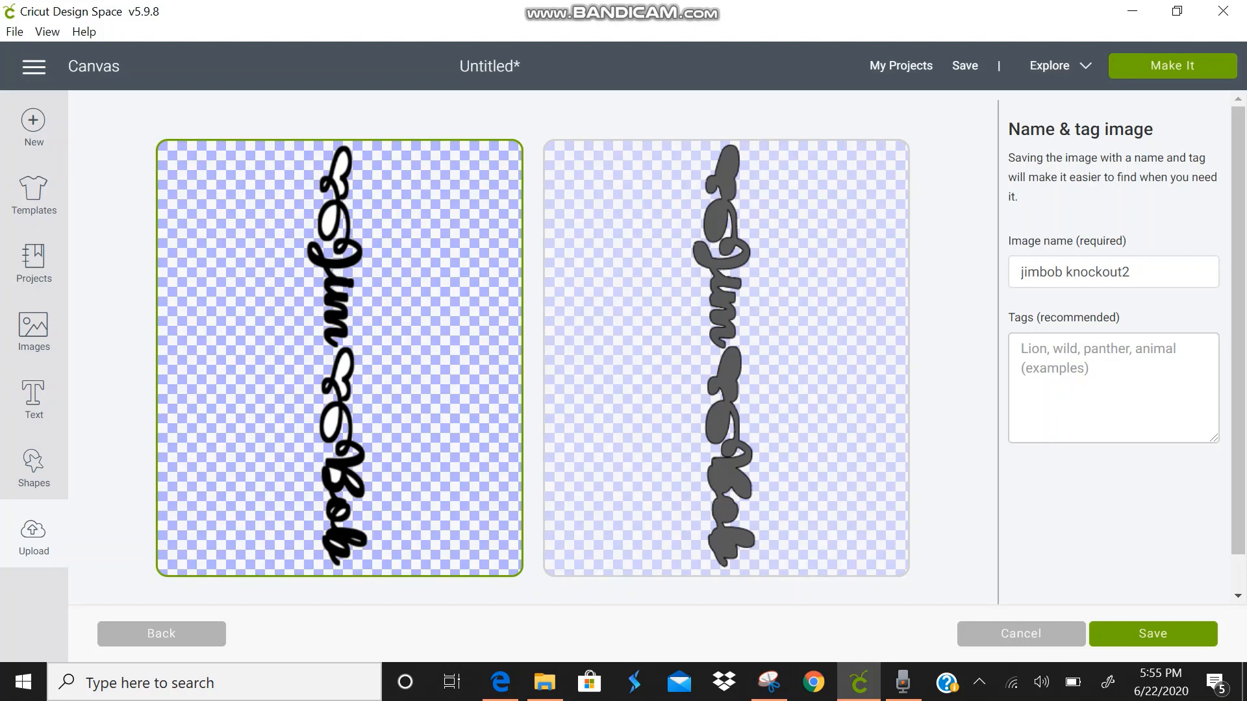
pyautogui.click(726, 358)
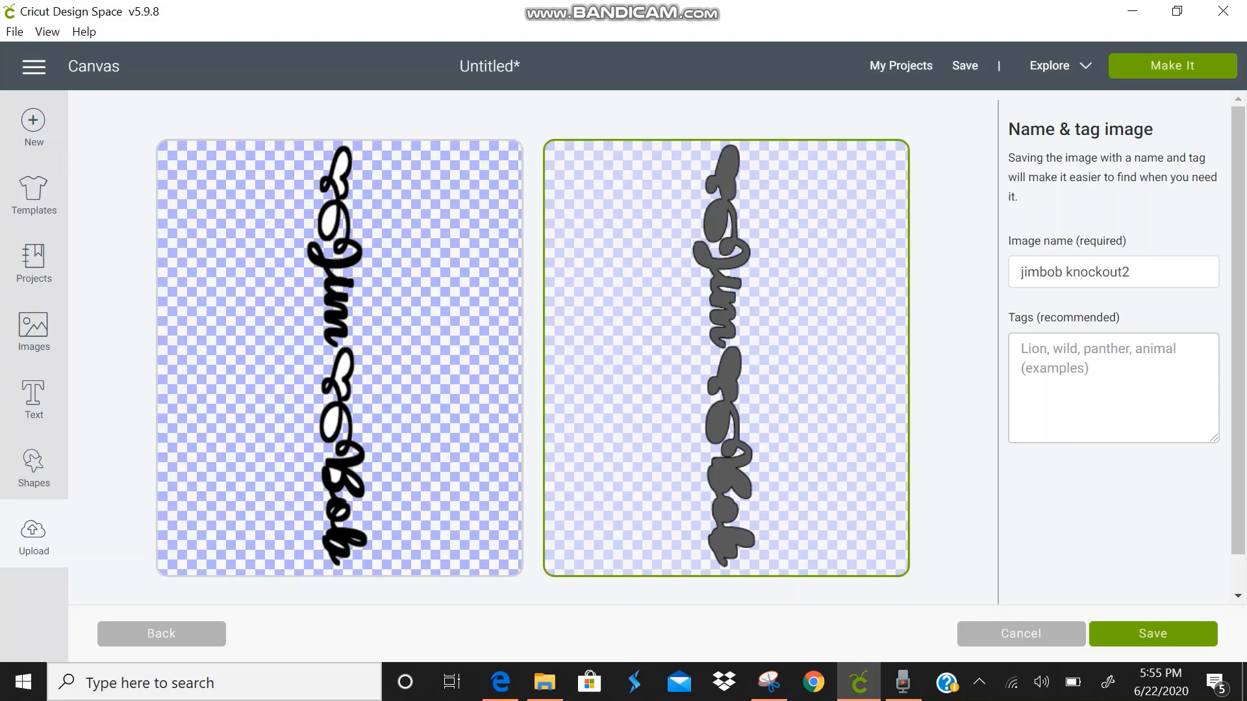
pyautogui.click(1153, 634)
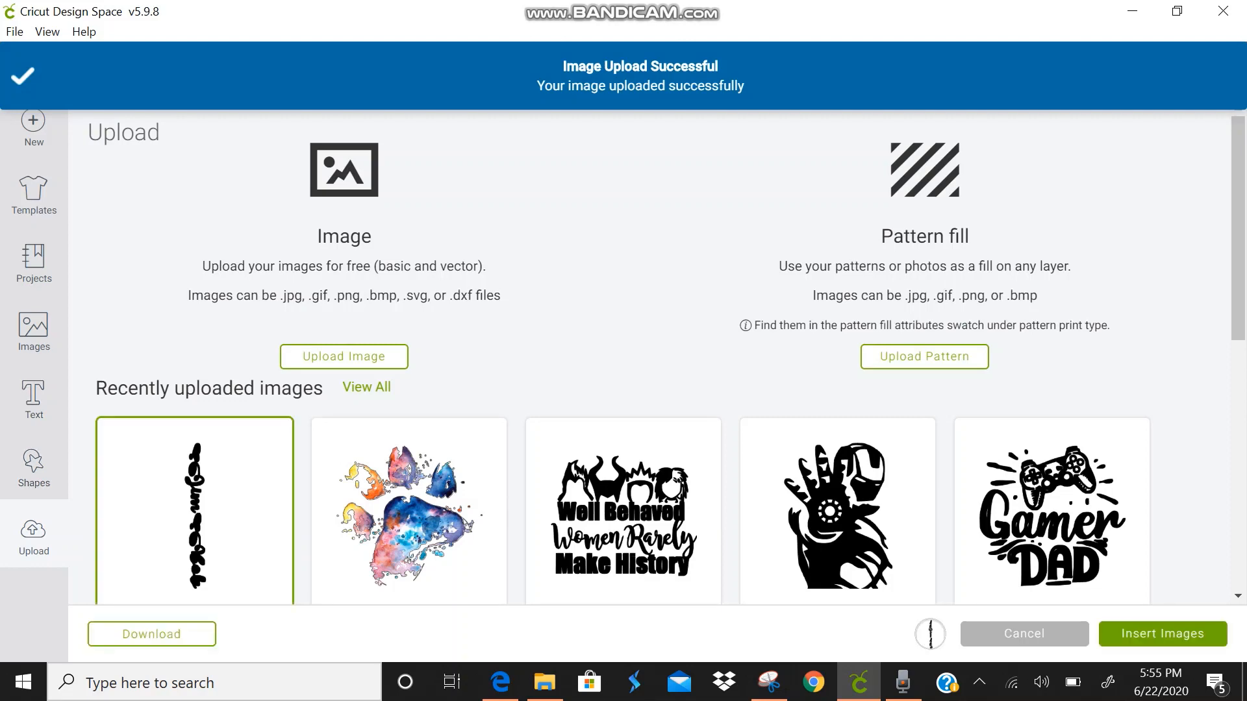
pyautogui.click(1162, 634)
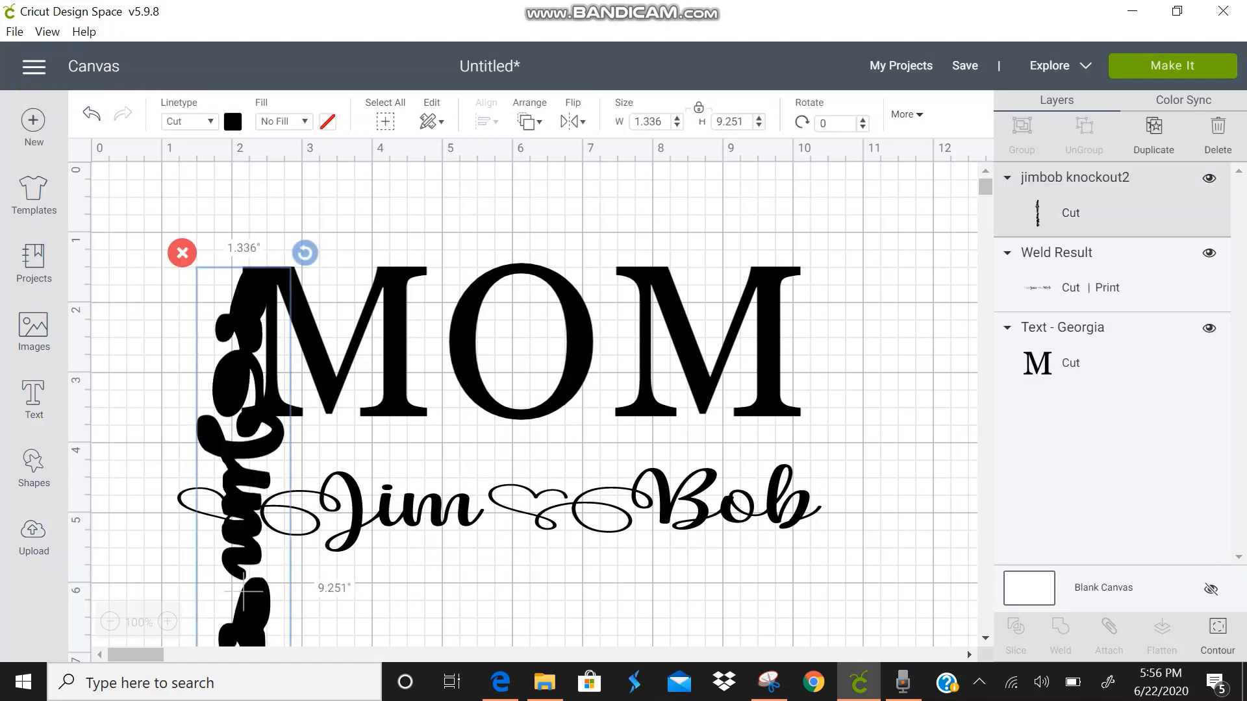
# Rotate the inserted silhouette to about 268.49° so it reads horizontally below MOM, and change its color to white
pyautogui.moveTo(244, 591); pyautogui.dragTo(459, 514)
pyautogui.moveTo(521, 176); pyautogui.dragTo(134, 406)
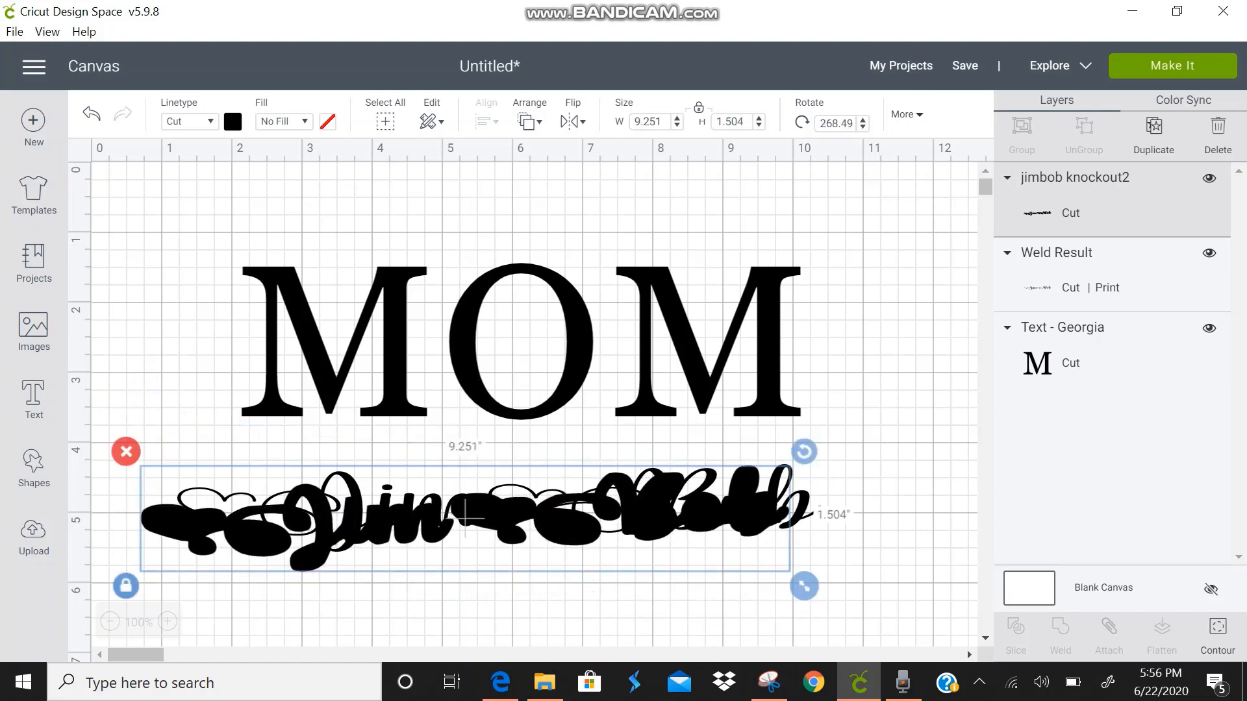
pyautogui.click(233, 122)
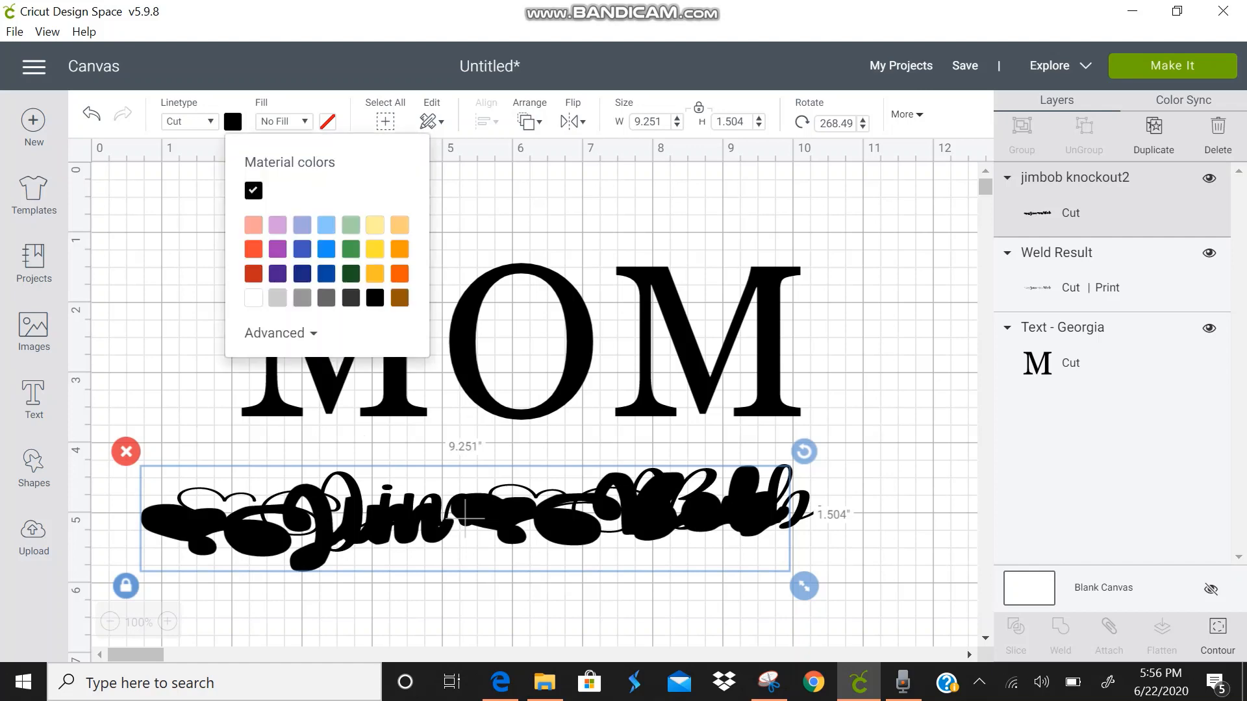
pyautogui.click(254, 298)
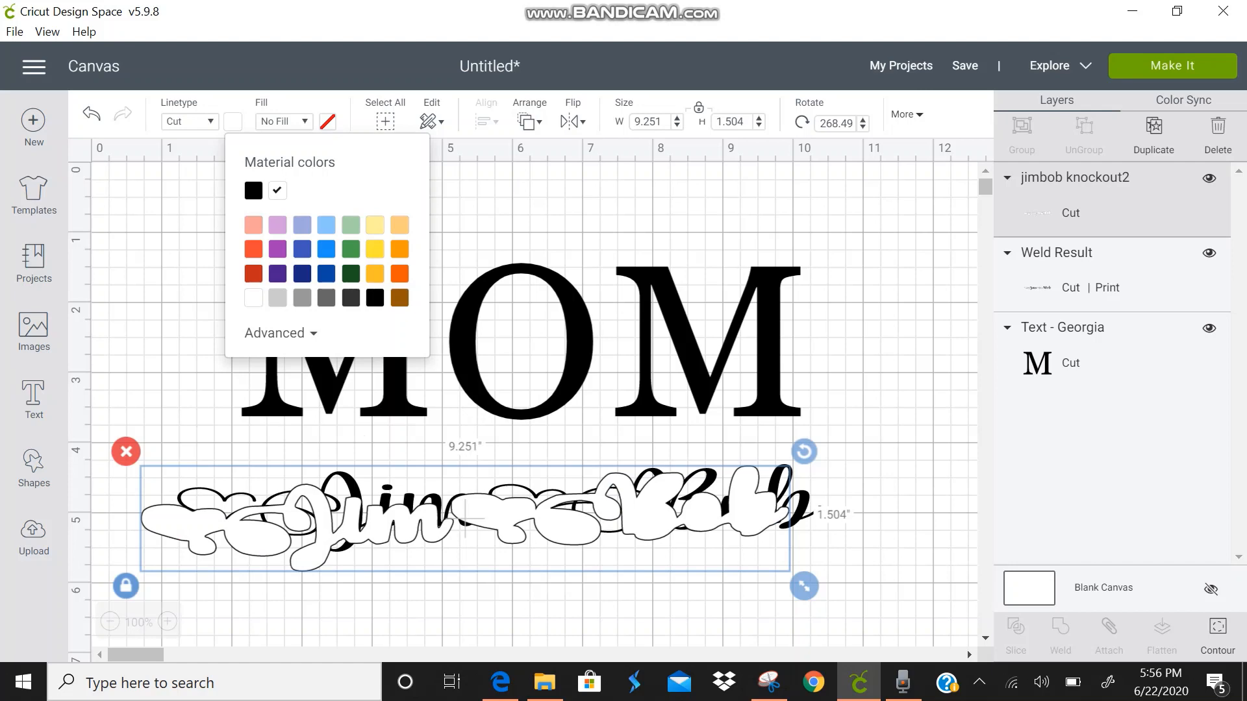
# Place the white silhouette across the lower half of MOM, level it to about 269.86° and resize it to about 8.931" wide
pyautogui.moveTo(465, 517); pyautogui.dragTo(511, 363)
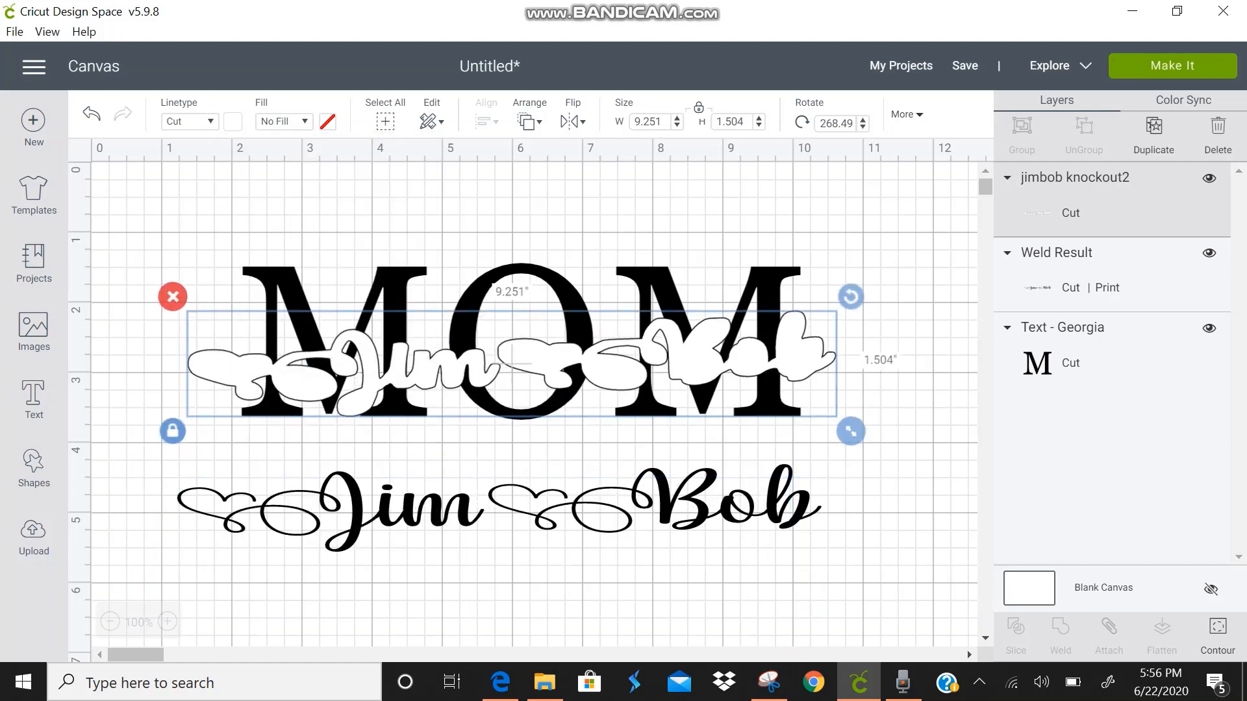
pyautogui.moveTo(851, 297); pyautogui.dragTo(851, 304)
pyautogui.moveTo(513, 365)
pyautogui.mouseDown()
pyautogui.moveTo(480, 350)
pyautogui.moveTo(487, 369)
pyautogui.moveTo(512, 355)
pyautogui.moveTo(522, 364)
pyautogui.mouseUp()
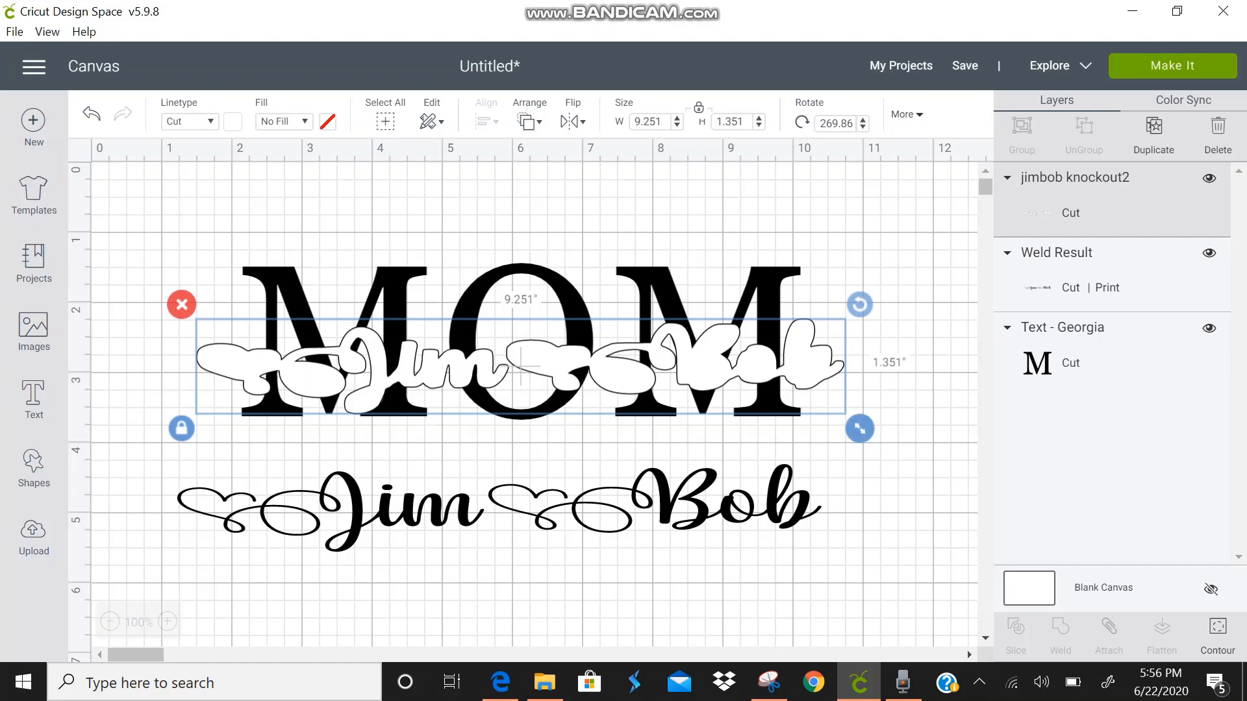
pyautogui.moveTo(859, 429)
pyautogui.mouseDown()
pyautogui.moveTo(790, 418)
pyautogui.moveTo(865, 428)
pyautogui.moveTo(837, 426)
pyautogui.mouseUp()
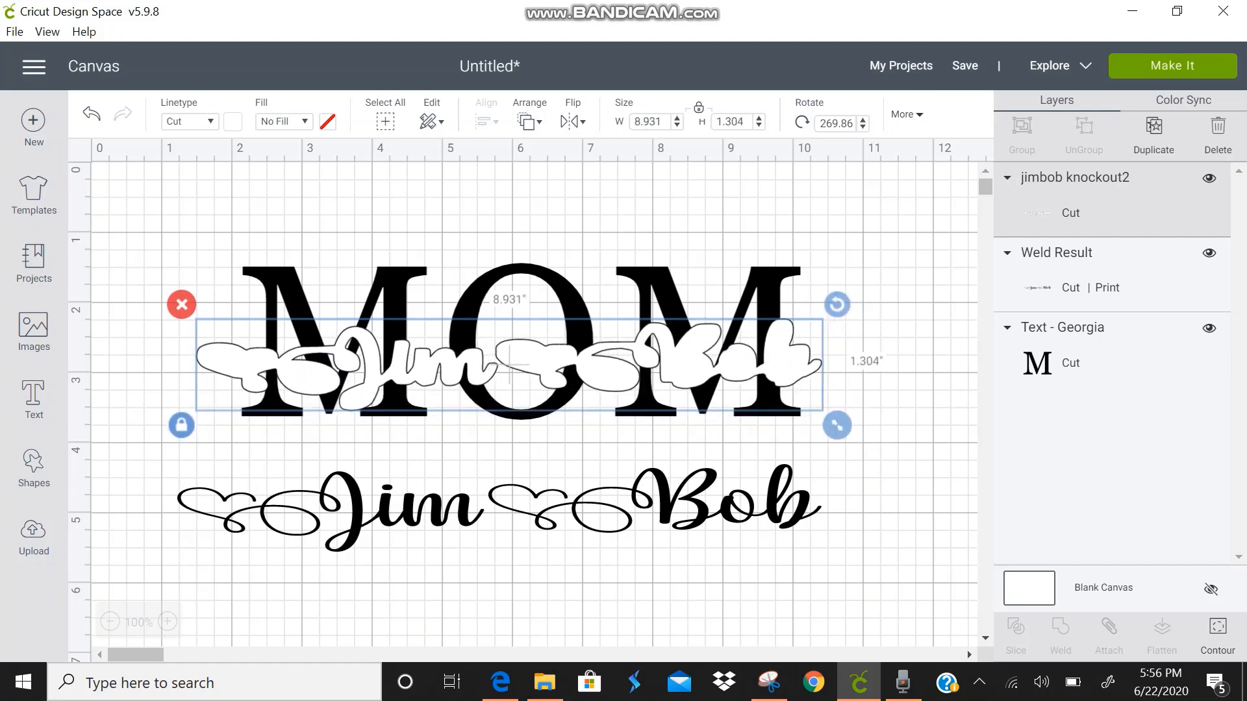
# Bring the welded script to the front of the layer order and place it over the white silhouette across MOM
pyautogui.click(669, 507)
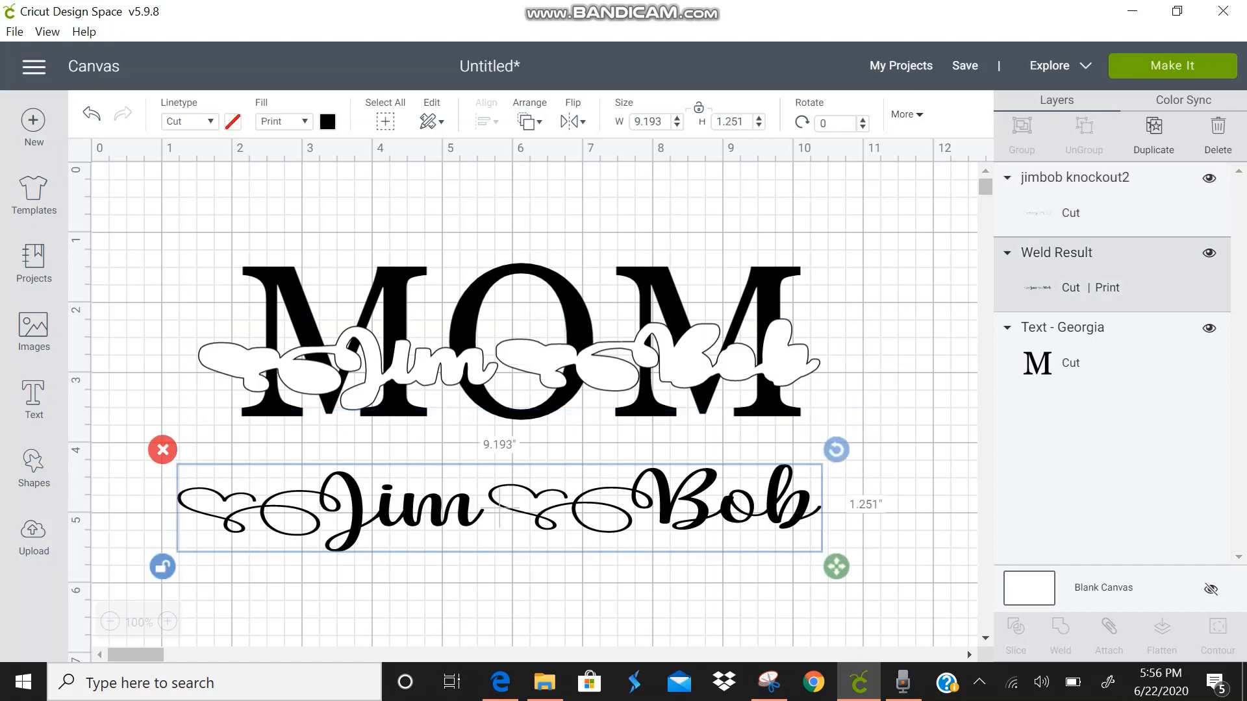
pyautogui.click(530, 121)
pyautogui.click(579, 237)
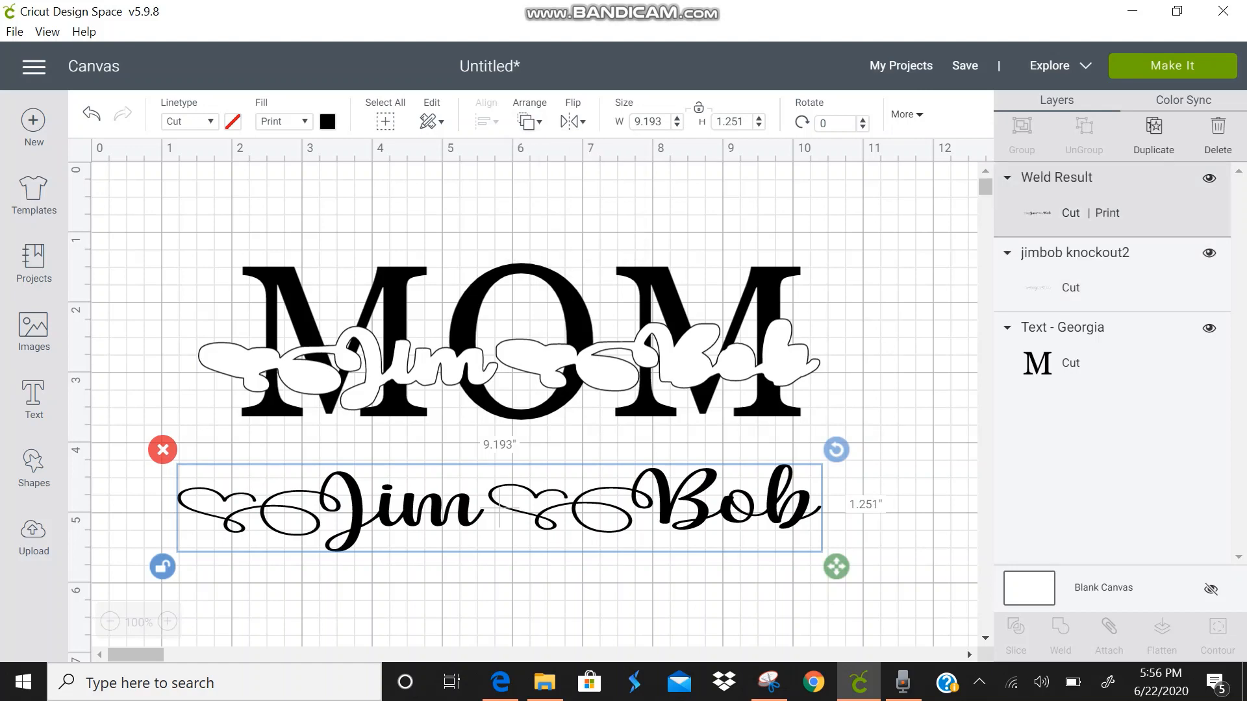
pyautogui.moveTo(500, 508); pyautogui.dragTo(512, 365)
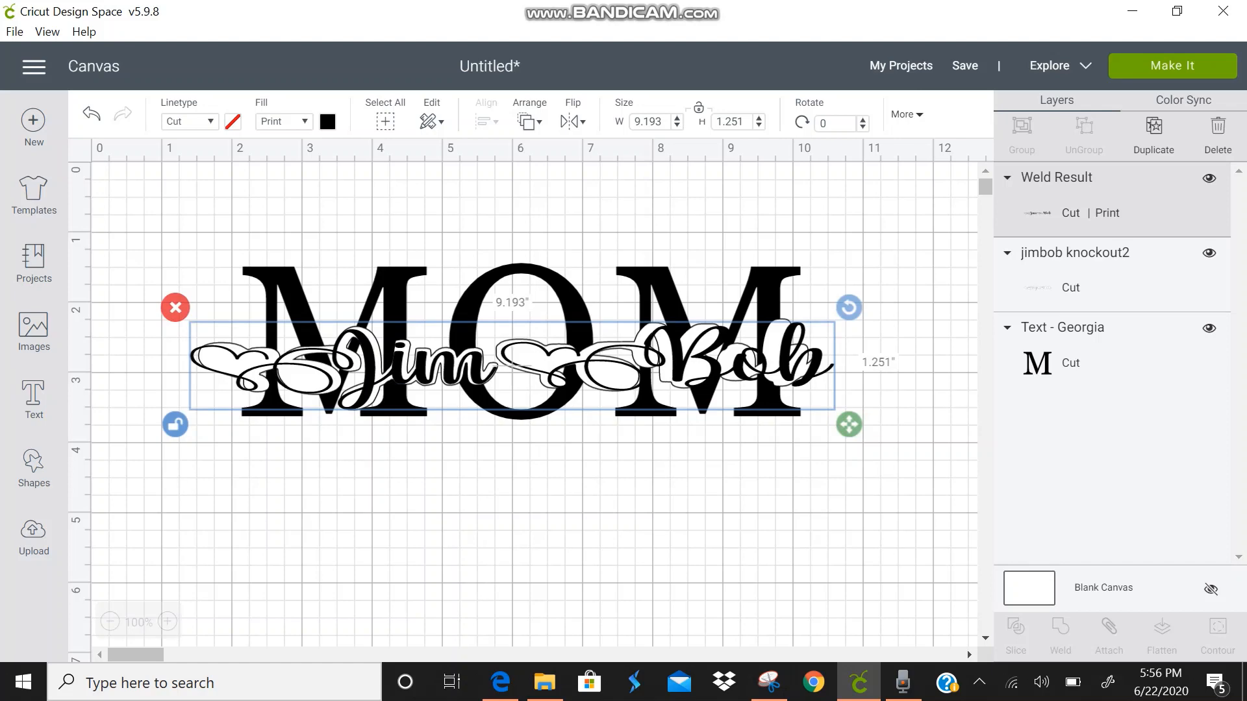
# Resize the welded script to about 8.748" wide by 1.265" high and center it within the white silhouette
pyautogui.moveTo(849, 425); pyautogui.dragTo(830, 425)
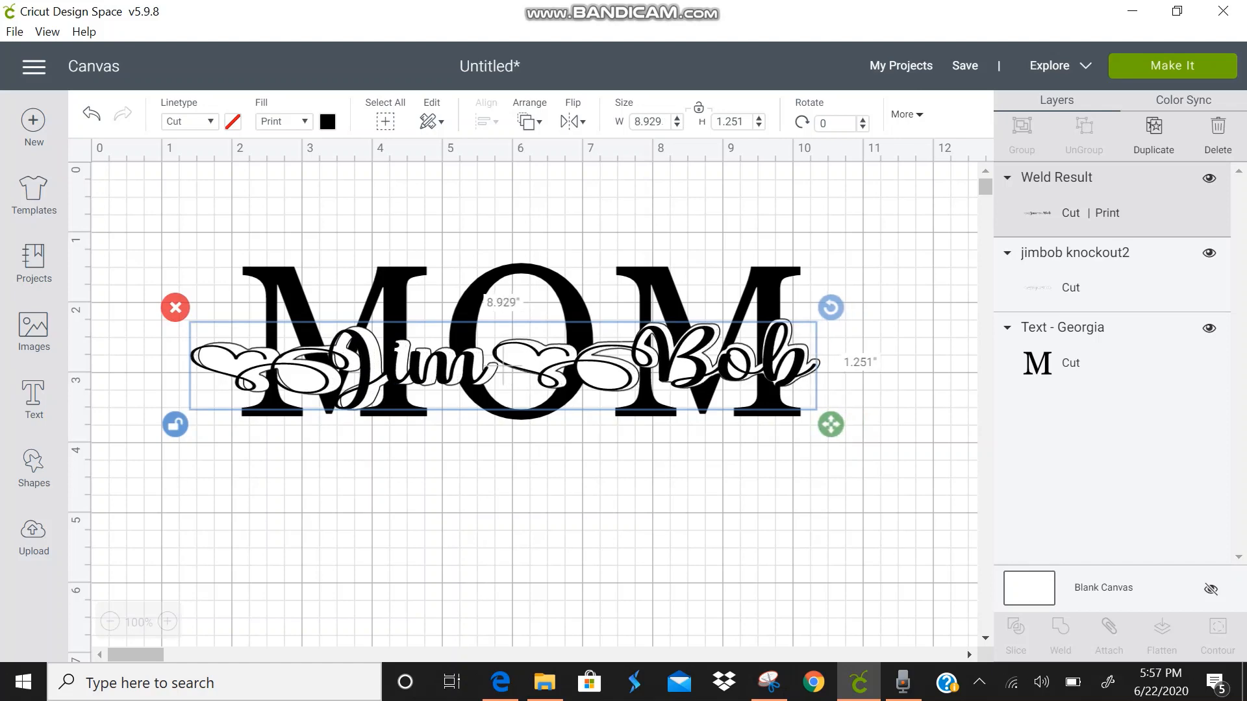
pyautogui.moveTo(503, 372); pyautogui.dragTo(506, 371)
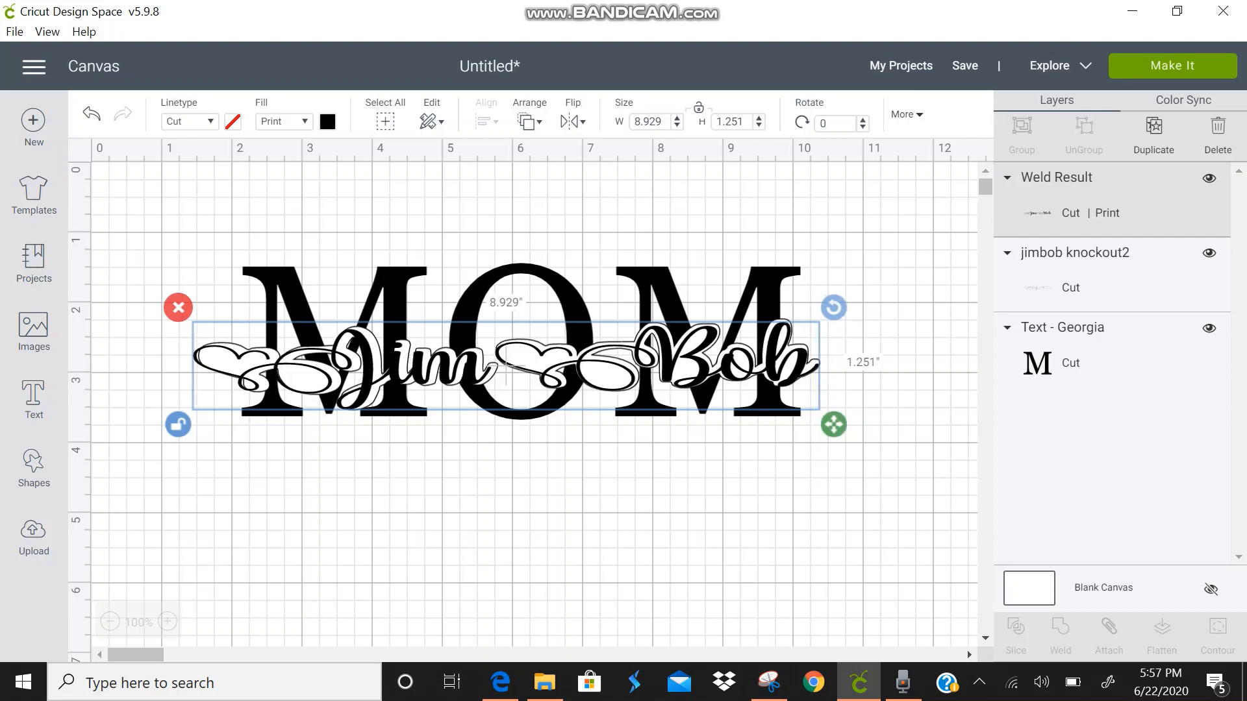
pyautogui.moveTo(834, 425); pyautogui.dragTo(822, 426)
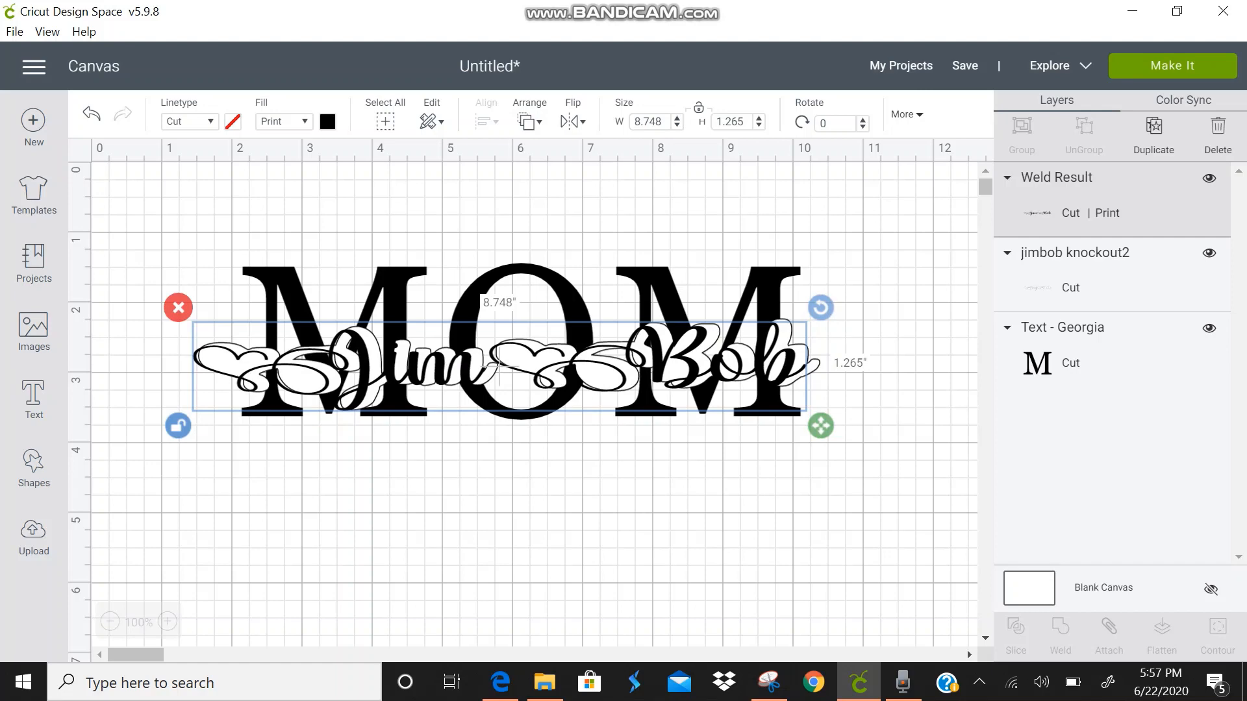
pyautogui.moveTo(500, 367); pyautogui.dragTo(508, 373)
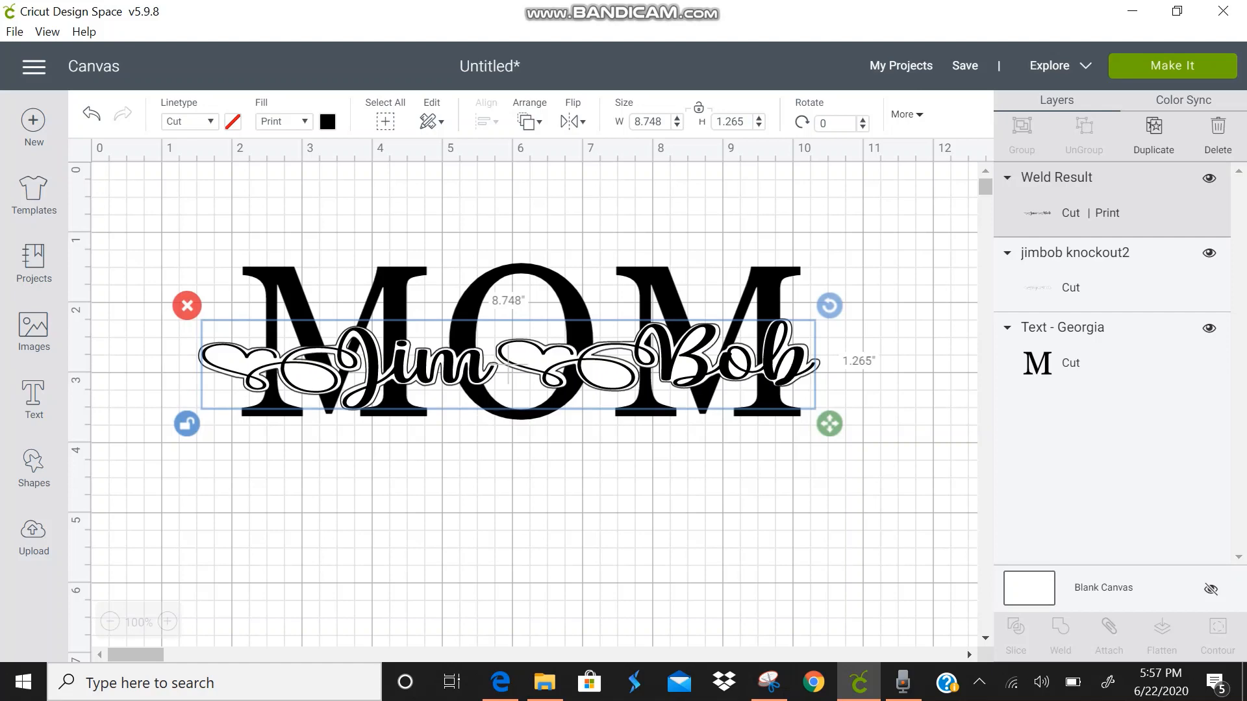
pyautogui.press('Escape')
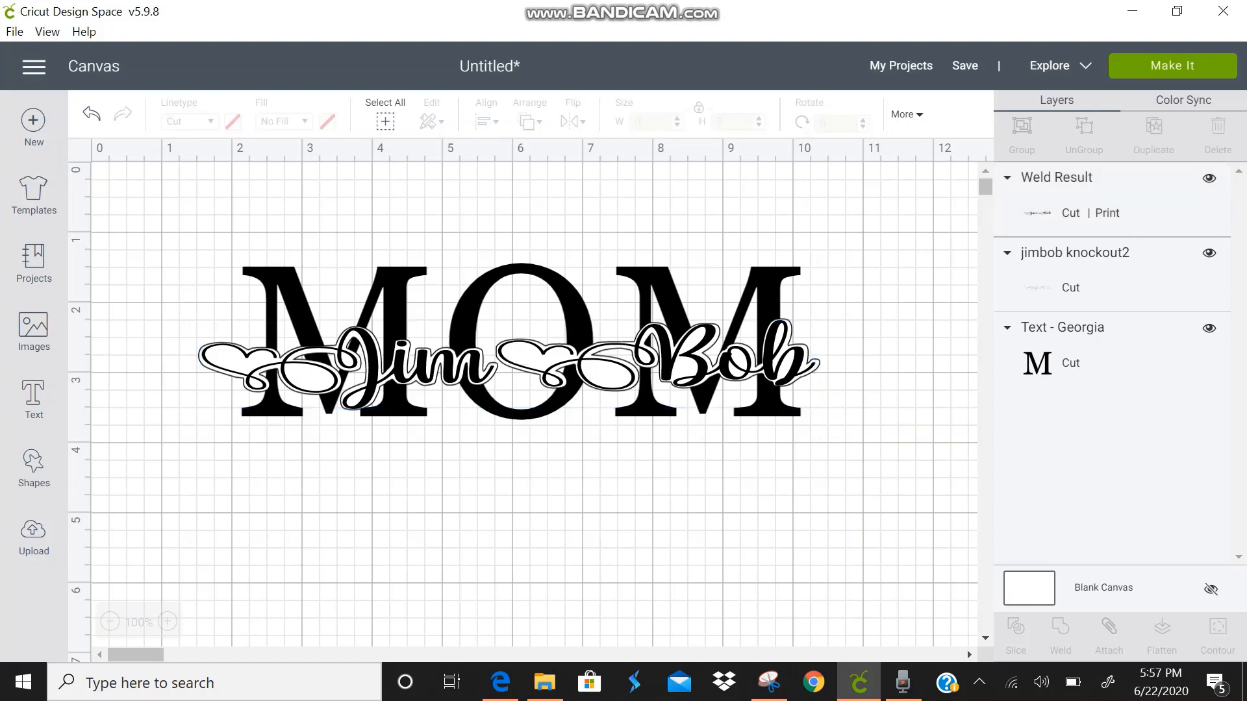
# Move the welded script clear below MOM and slice the white silhouette out of the MOM text
pyautogui.moveTo(509, 360); pyautogui.dragTo(513, 610)
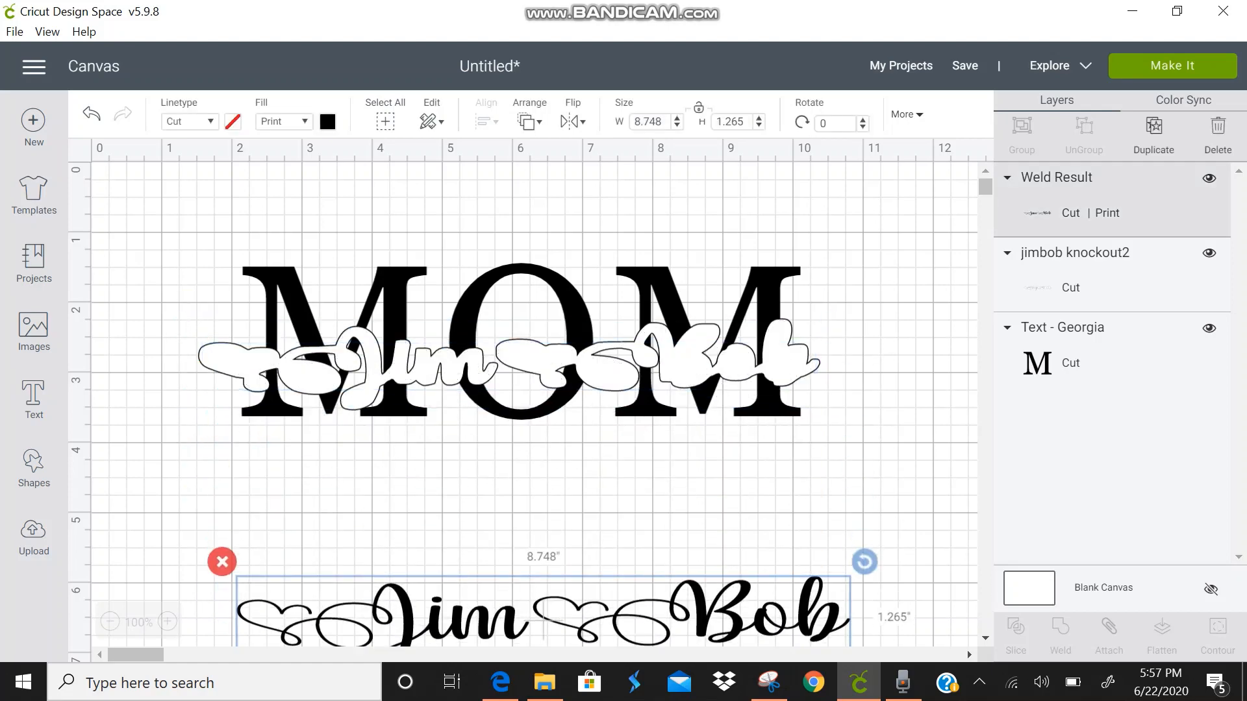
pyautogui.moveTo(814, 442); pyautogui.dragTo(109, 249)
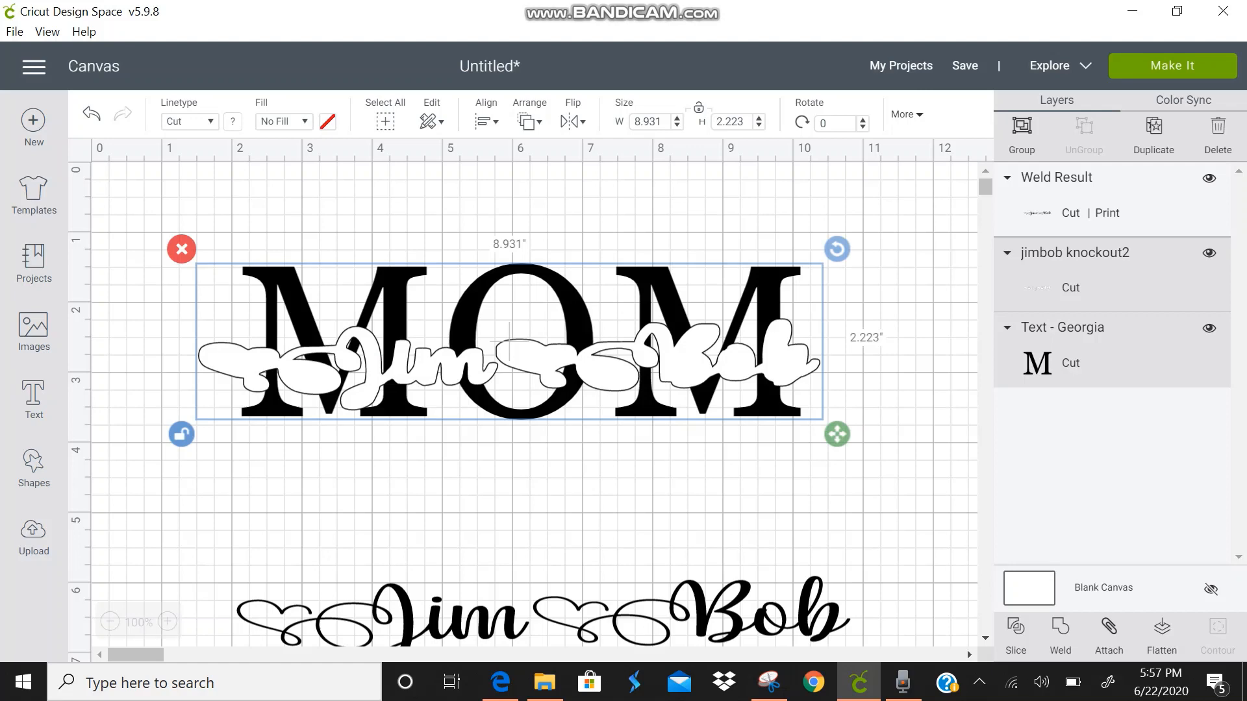
pyautogui.click(1016, 635)
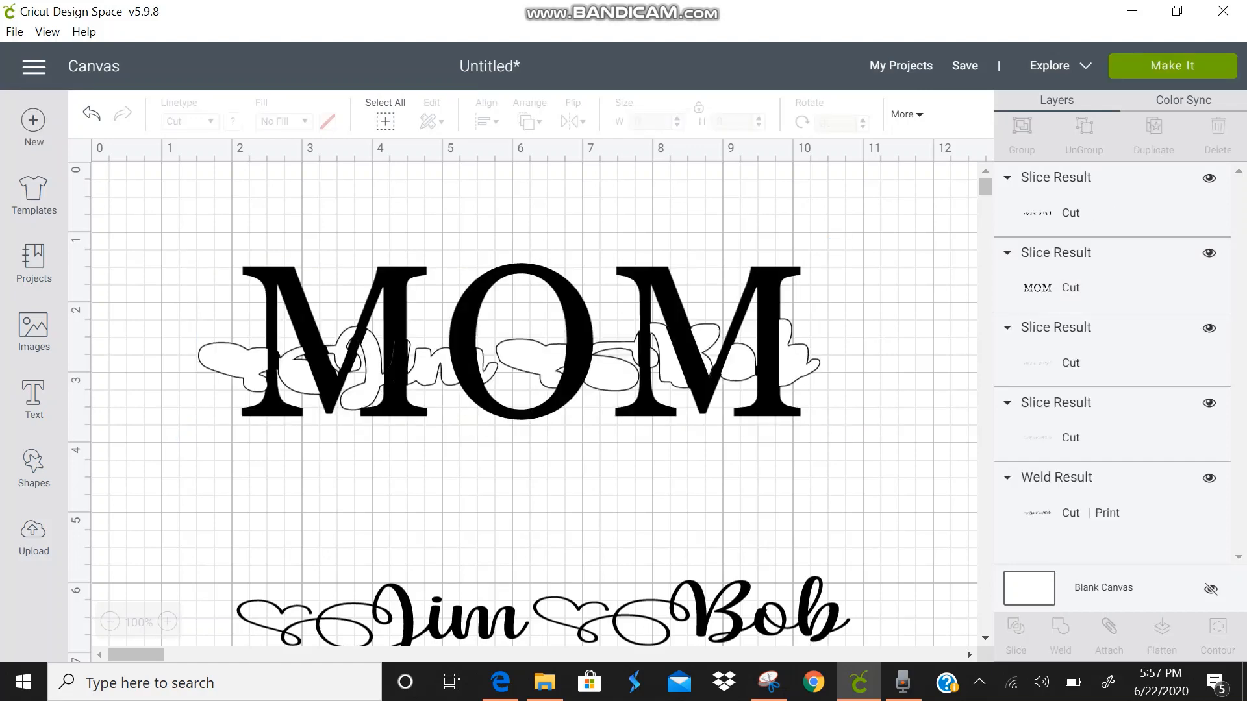
# Pull the sliced MOM away from the leftover slice pieces and delete those three leftovers
pyautogui.moveTo(505, 326); pyautogui.dragTo(502, 560)
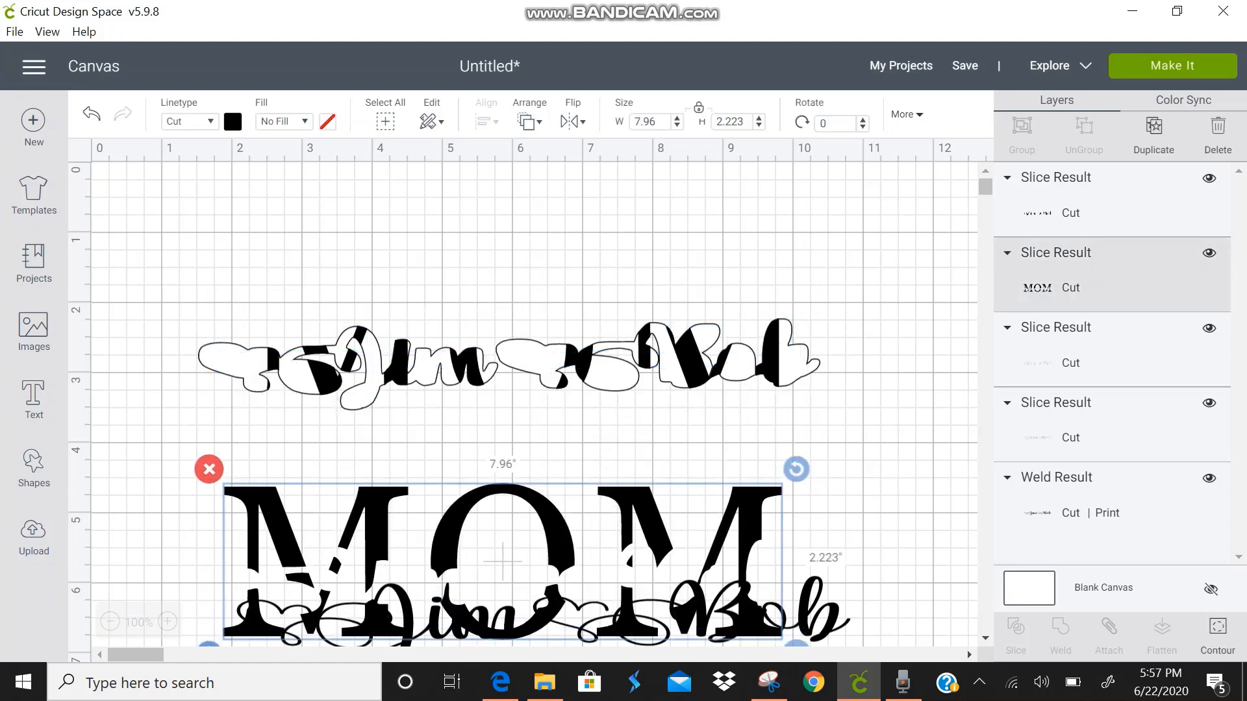
pyautogui.moveTo(384, 287); pyautogui.dragTo(848, 377)
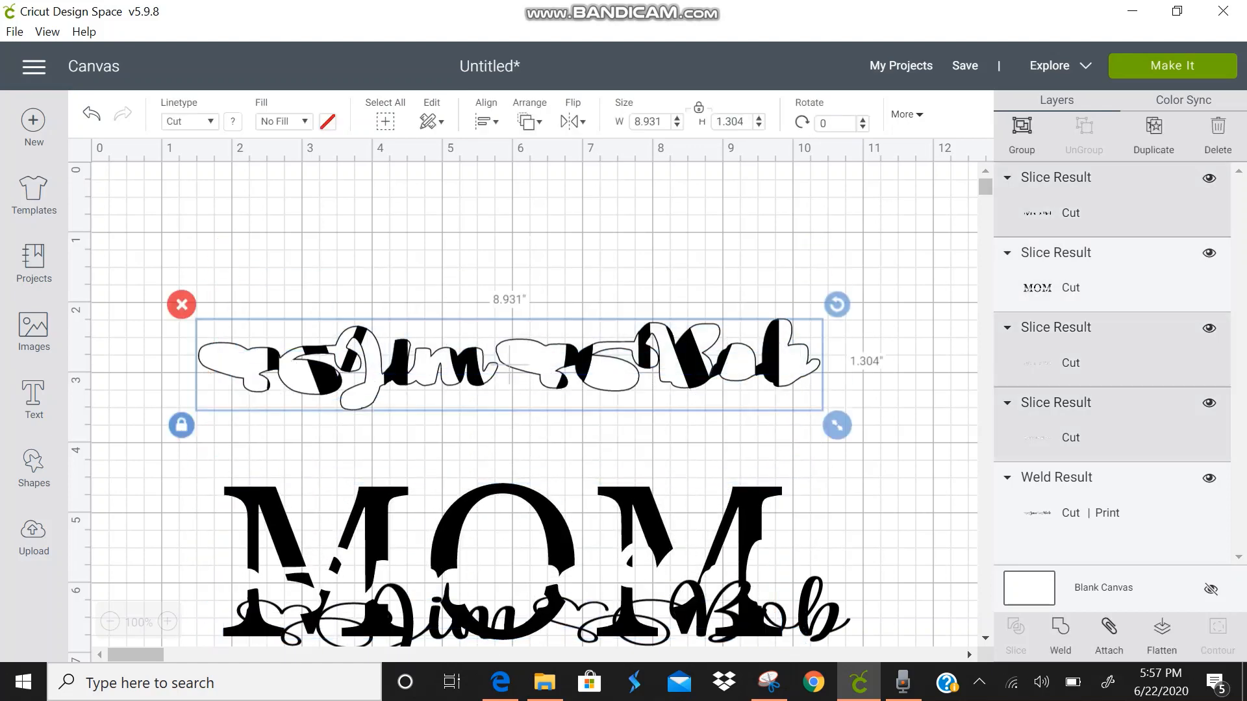
pyautogui.click(181, 304)
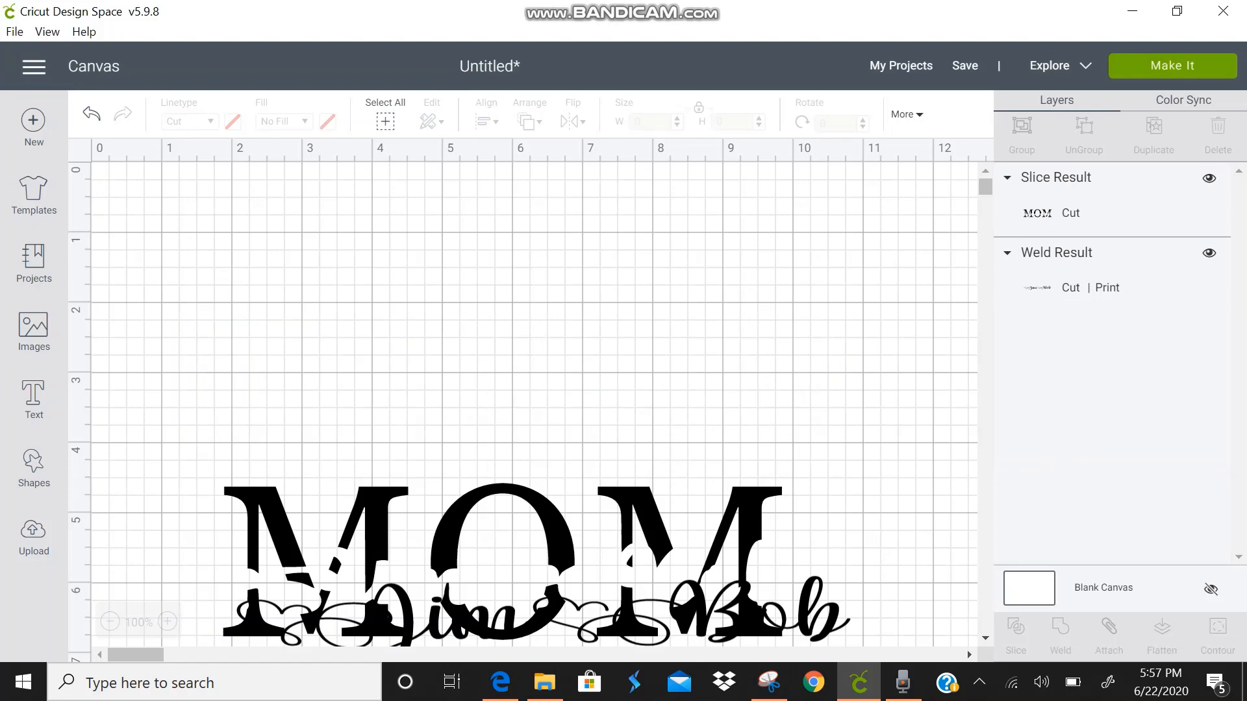
# Move the sliced MOM to open canvas space and fit the welded script into its knocked-out gap
pyautogui.moveTo(502, 561); pyautogui.dragTo(494, 419)
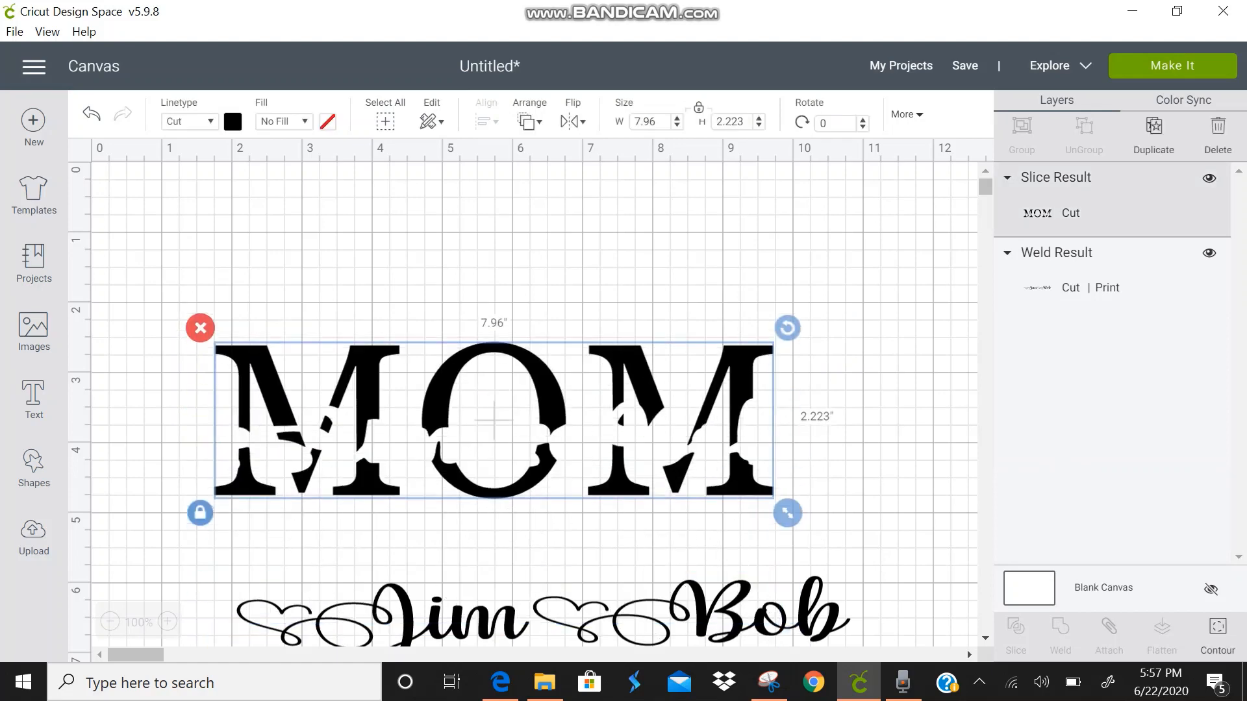
pyautogui.moveTo(542, 620); pyautogui.dragTo(483, 444)
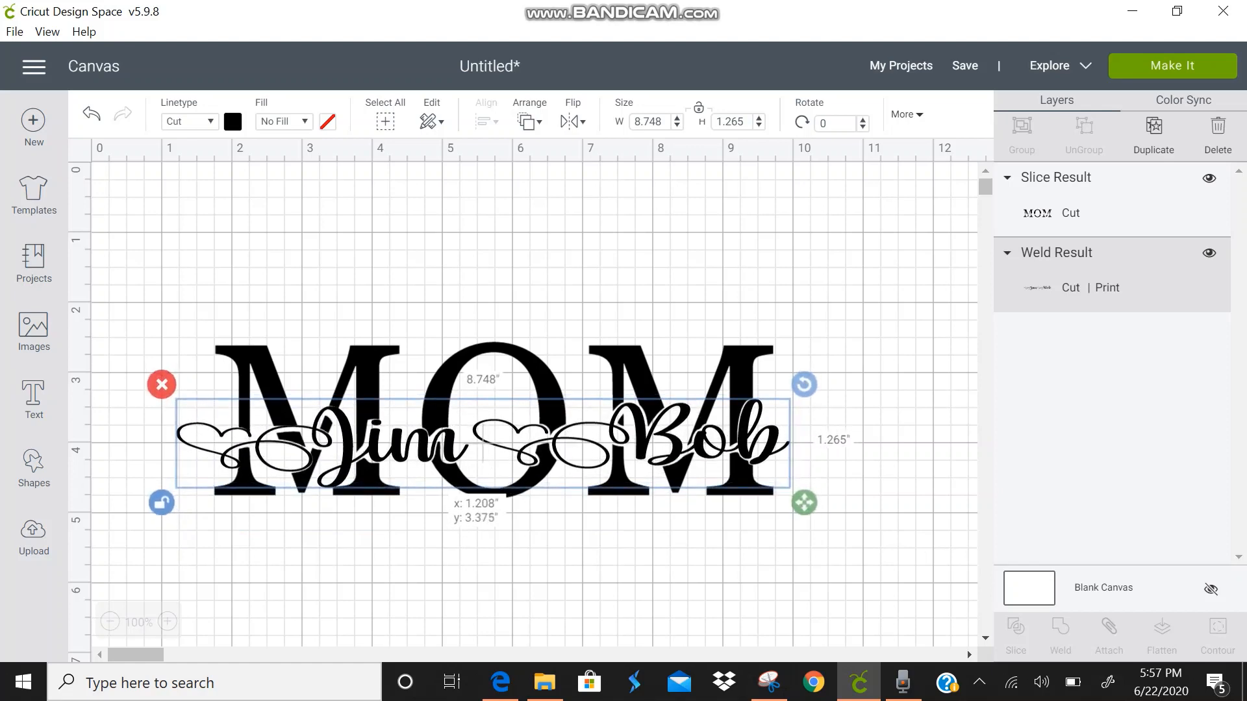
pyautogui.moveTo(484, 443); pyautogui.dragTo(483, 444)
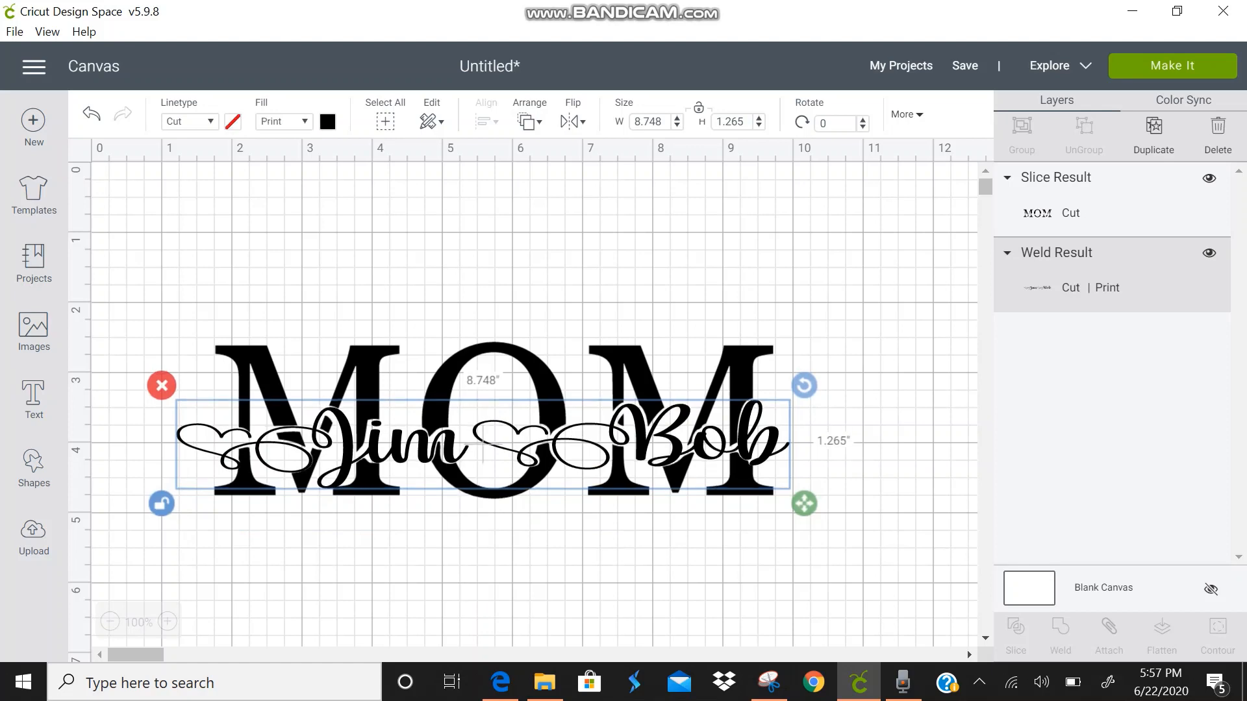
# Nudge the sliced MOM slightly behind the script and level its rotation to about 0.17°
pyautogui.moveTo(441, 396); pyautogui.dragTo(493, 410)
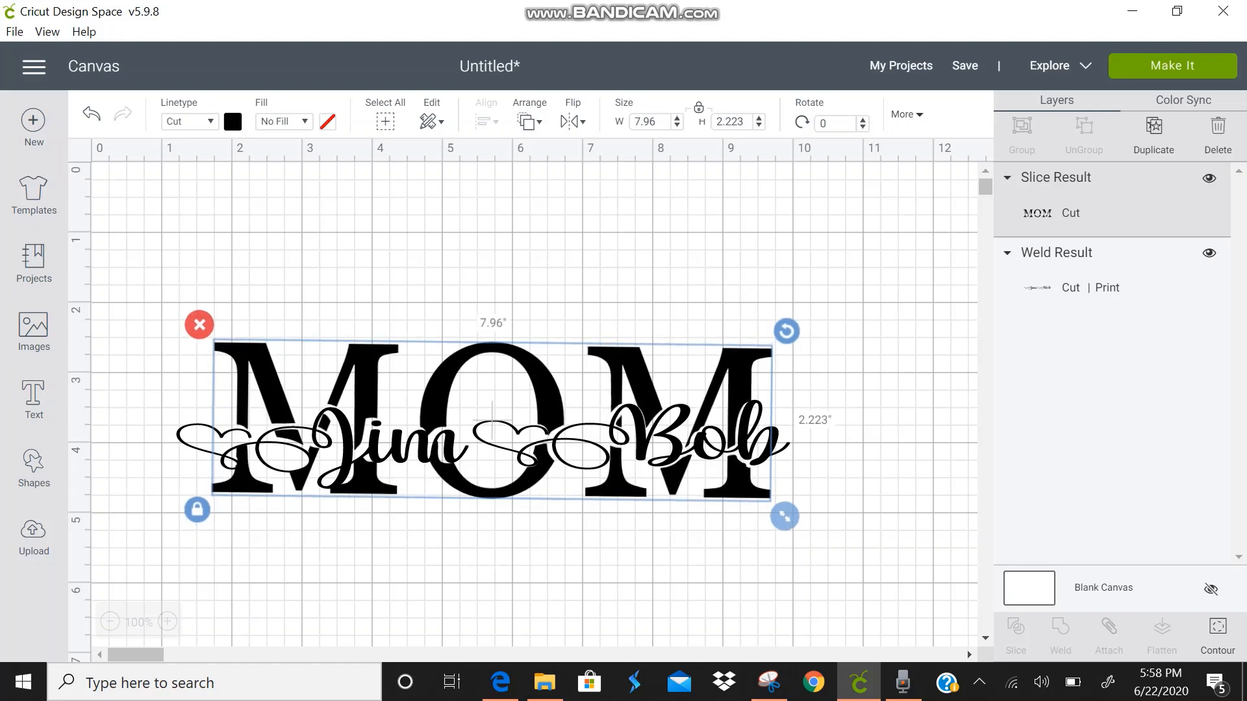
pyautogui.moveTo(785, 328); pyautogui.dragTo(785, 329)
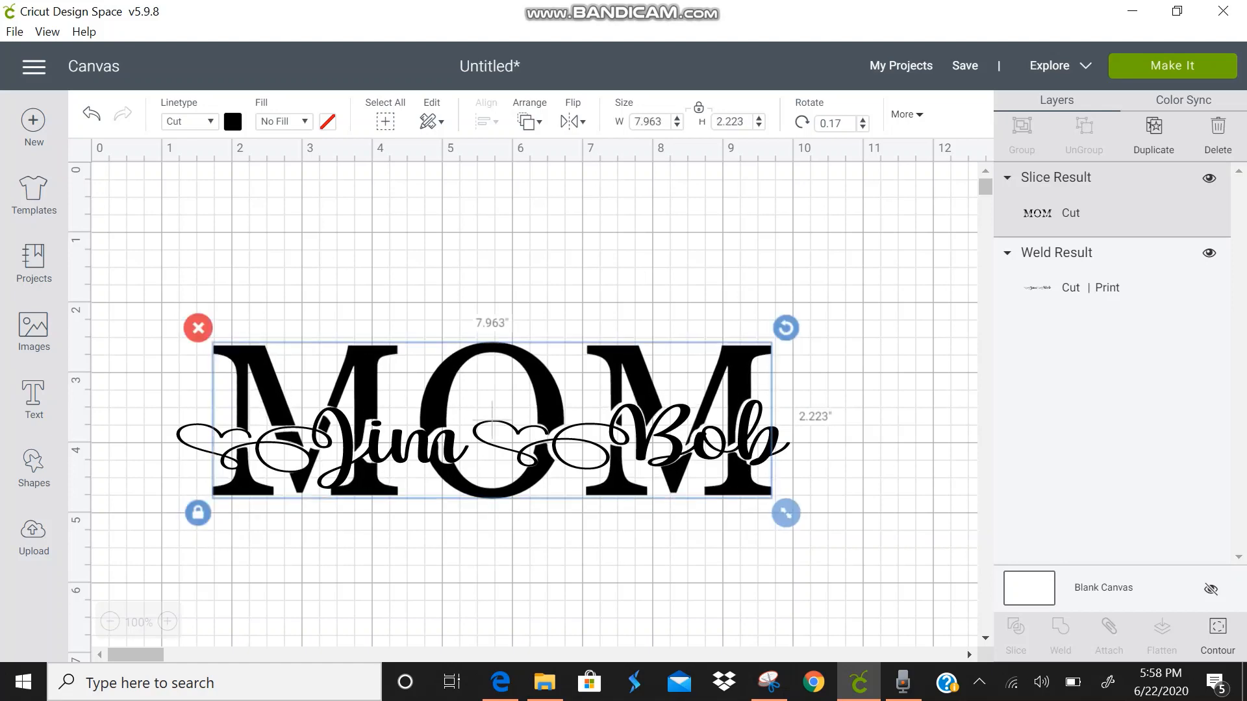
pyautogui.click(838, 292)
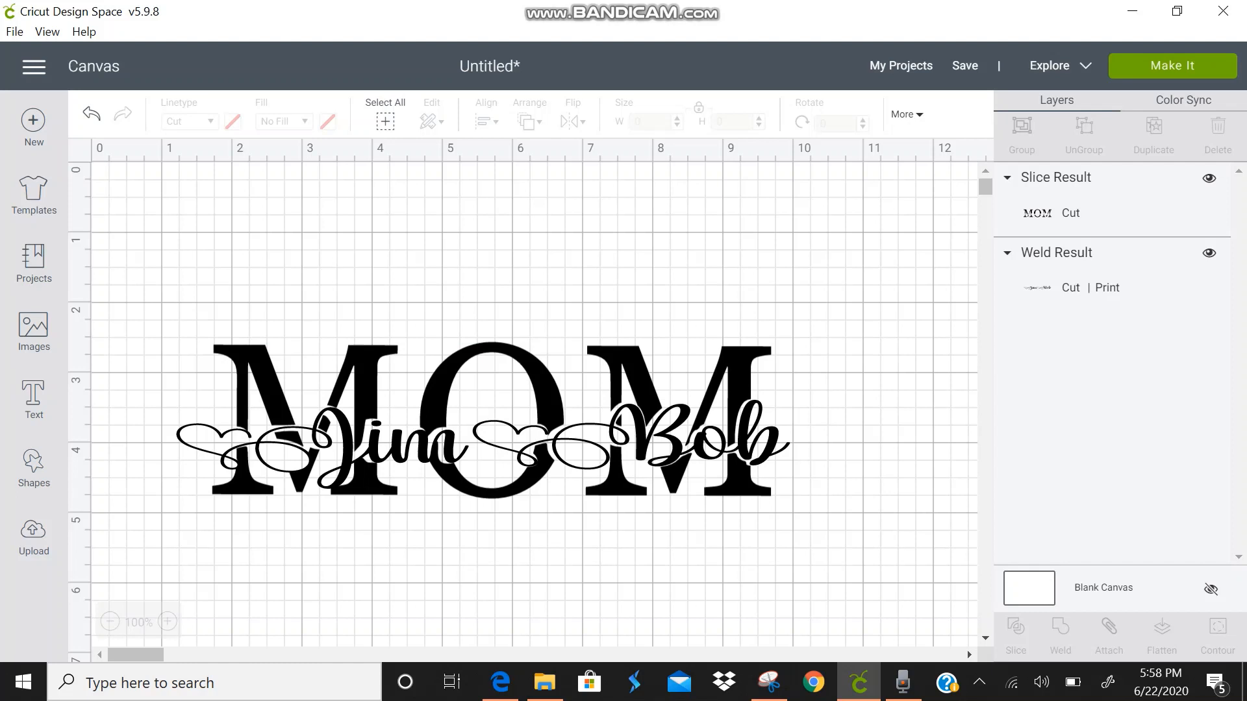
pyautogui.click(737, 383)
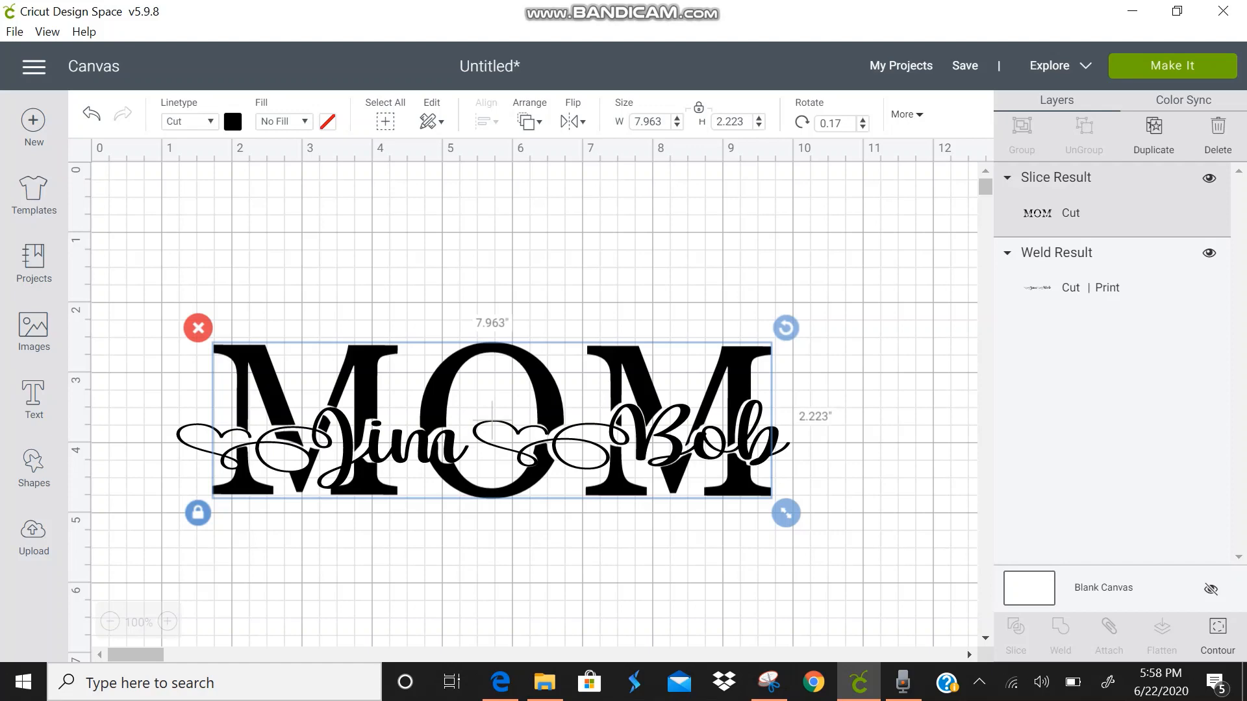
pyautogui.click(640, 437)
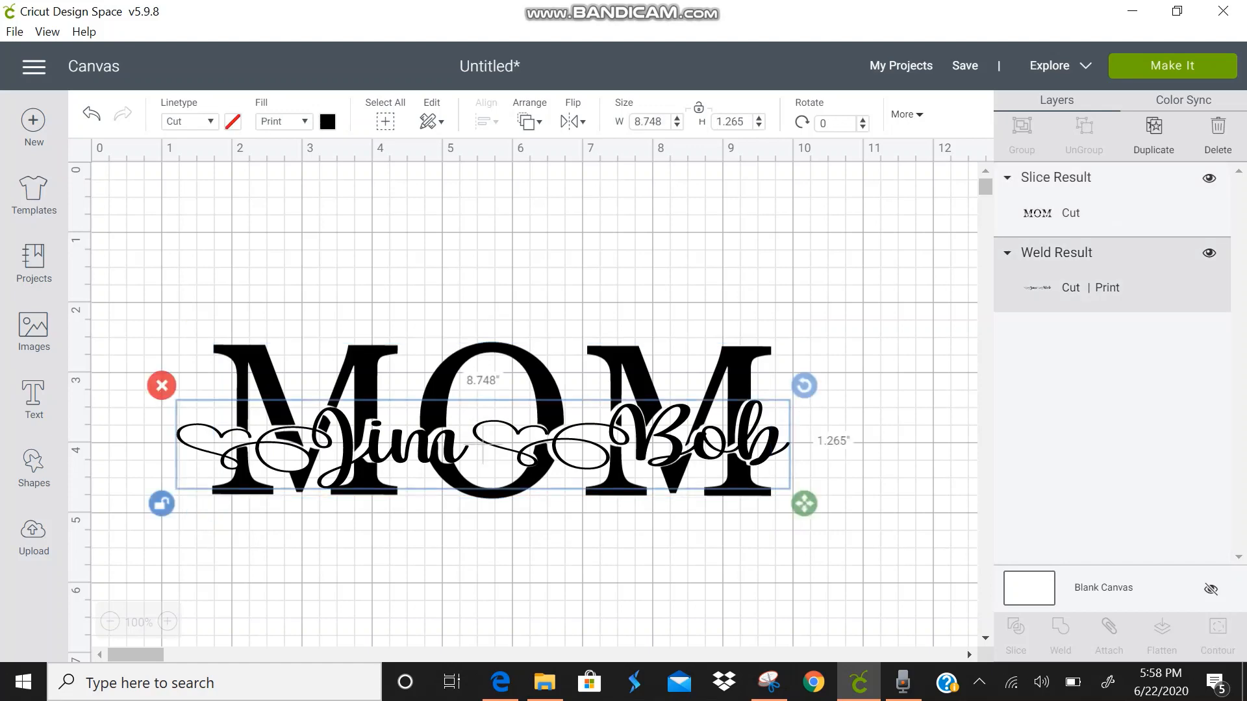
pyautogui.moveTo(146, 290); pyautogui.dragTo(791, 530)
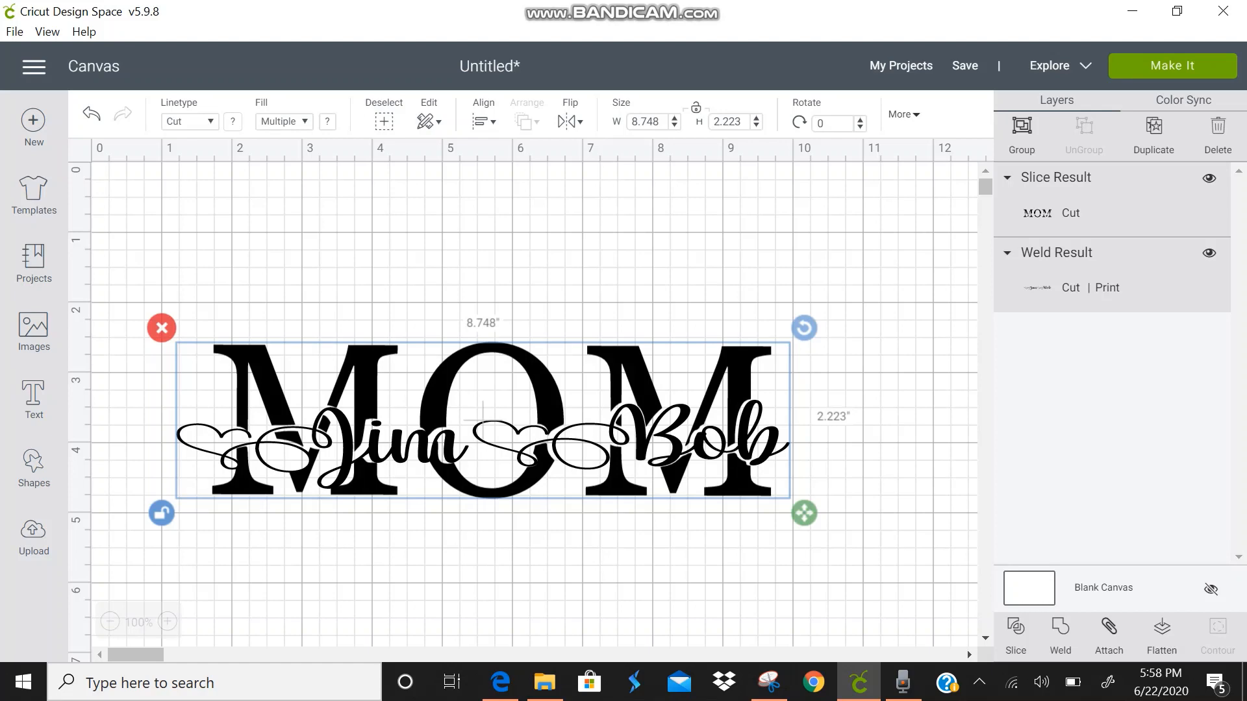
pyautogui.press('Escape')
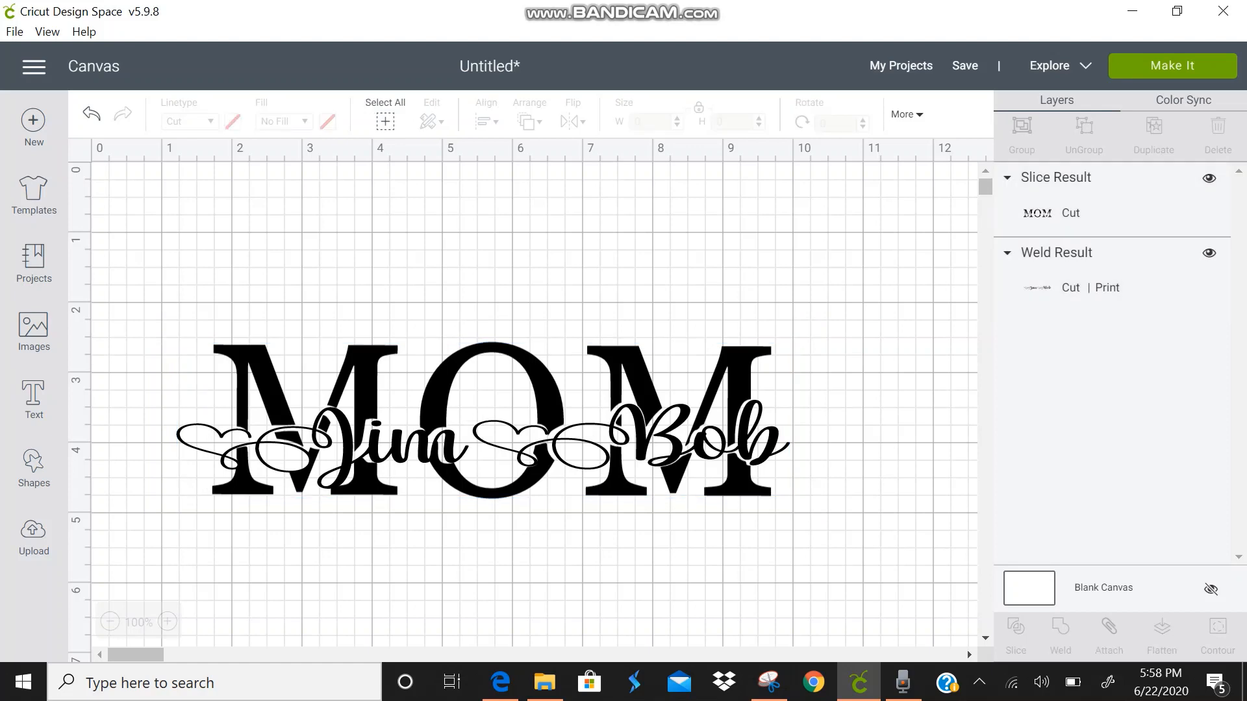
# Move the sliced MOM up away from the welded script and change the script's fill to No Fill
pyautogui.moveTo(493, 418); pyautogui.dragTo(495, 250)
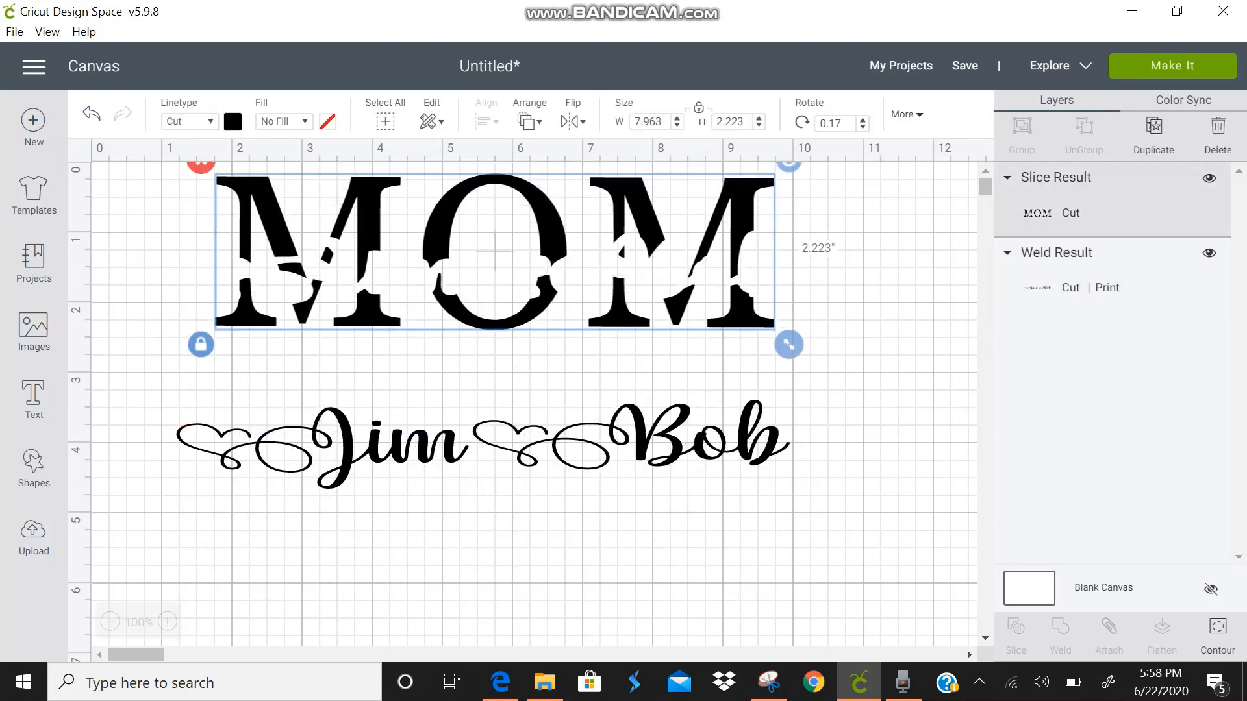
pyautogui.click(482, 445)
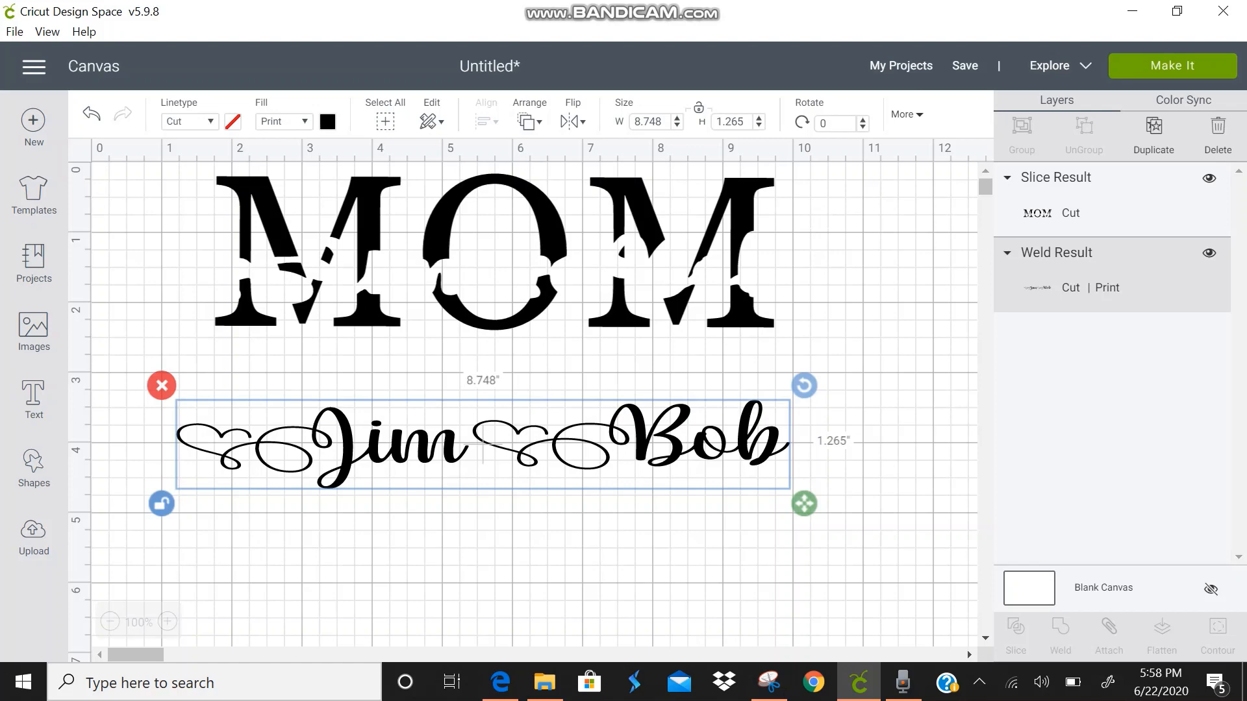
pyautogui.click(283, 122)
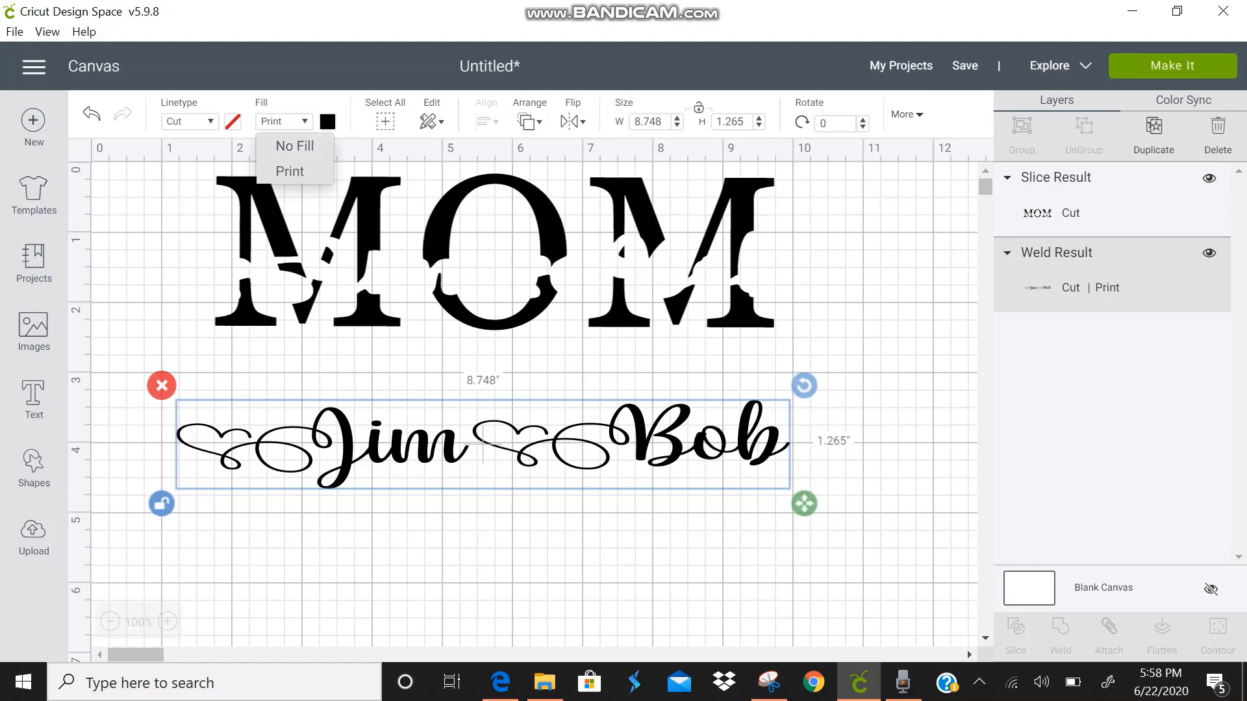
pyautogui.click(279, 75)
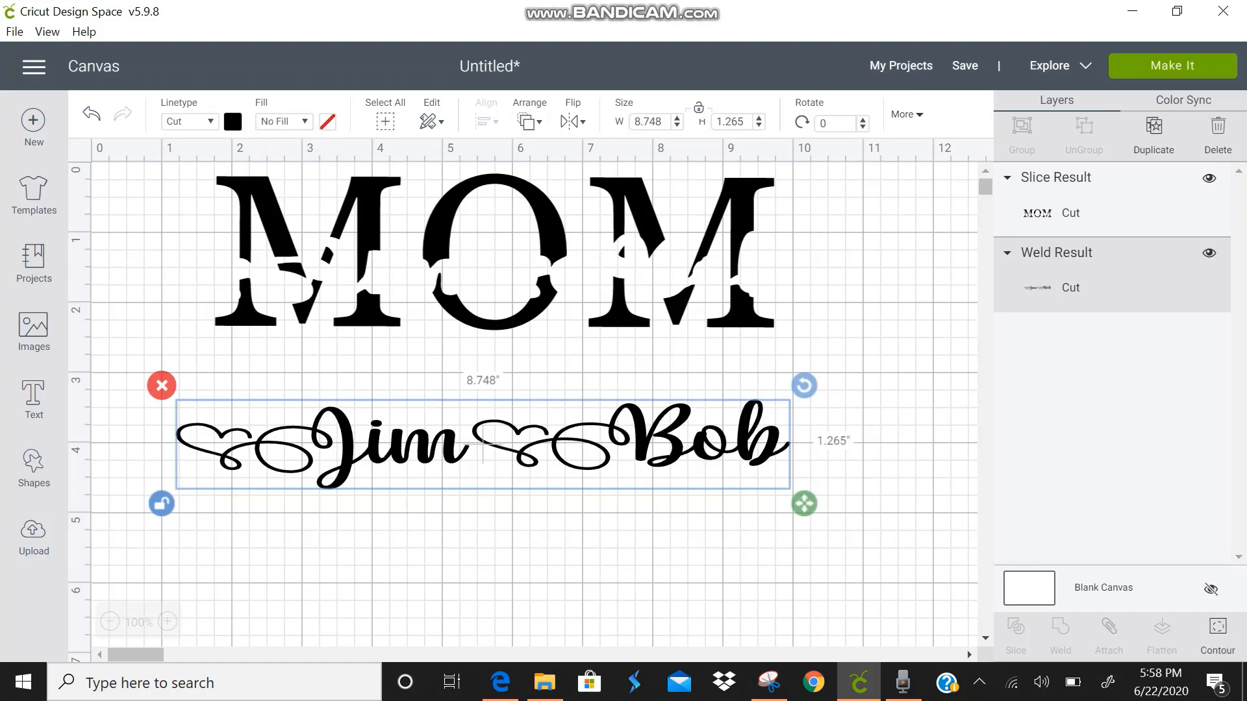
# Change the welded script's material color to orange-red and fit it back into the knocked-out gap across MOM
pyautogui.moveTo(483, 445); pyautogui.dragTo(485, 274)
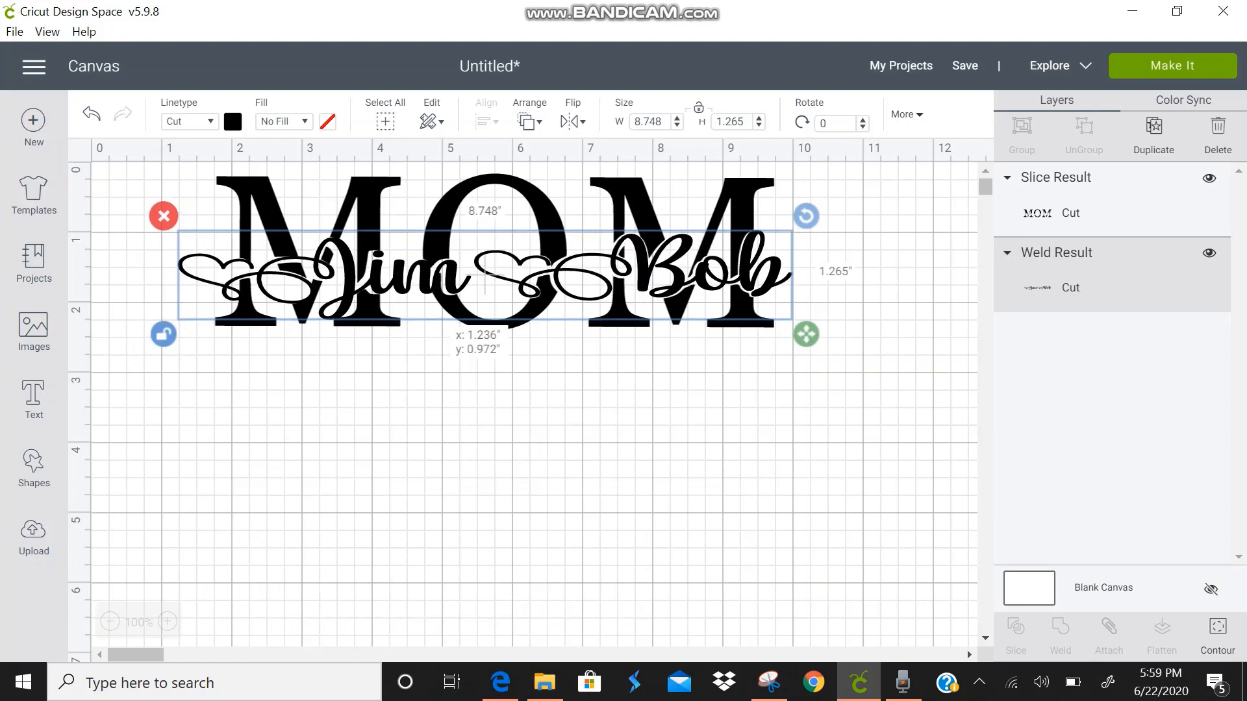
pyautogui.moveTo(485, 279); pyautogui.dragTo(465, 425)
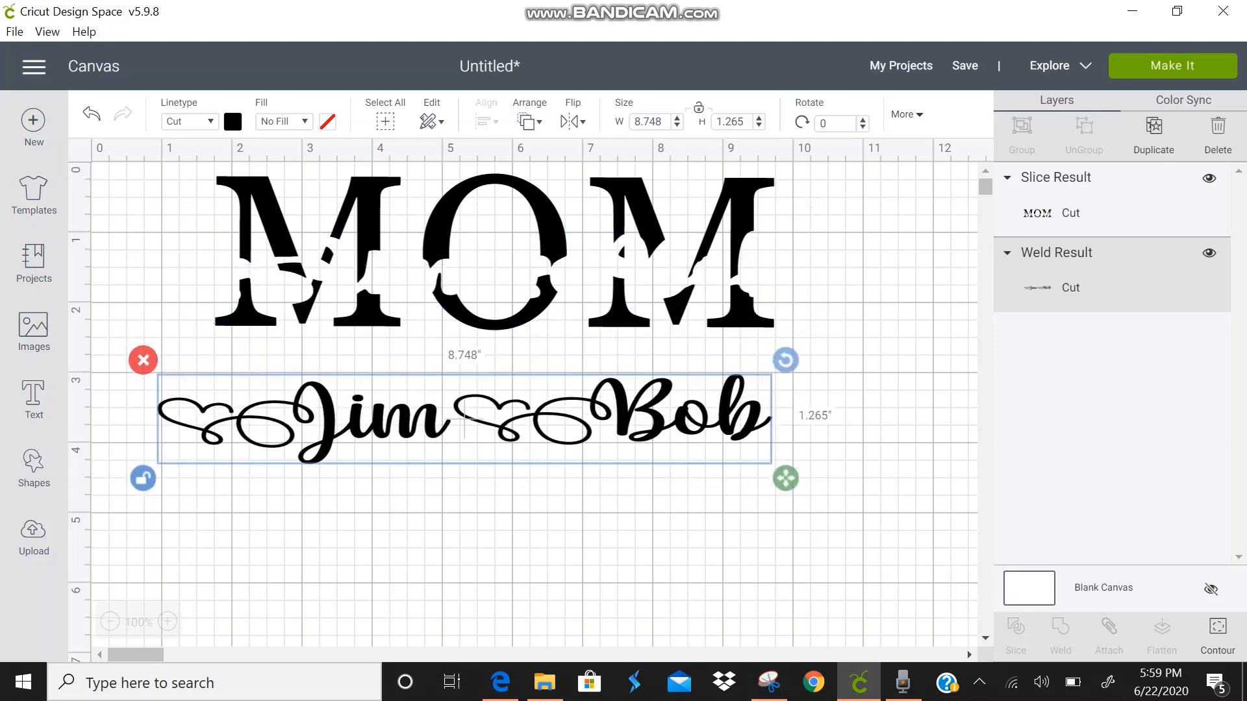
pyautogui.click(232, 122)
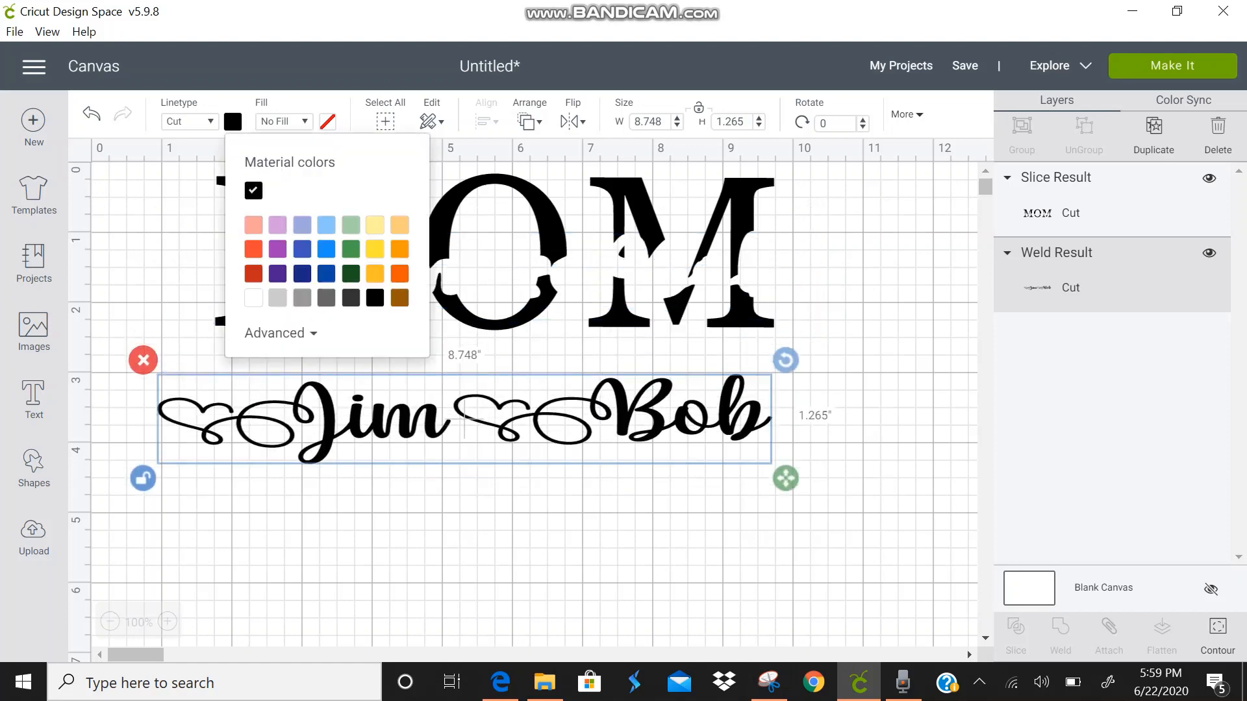
pyautogui.click(253, 249)
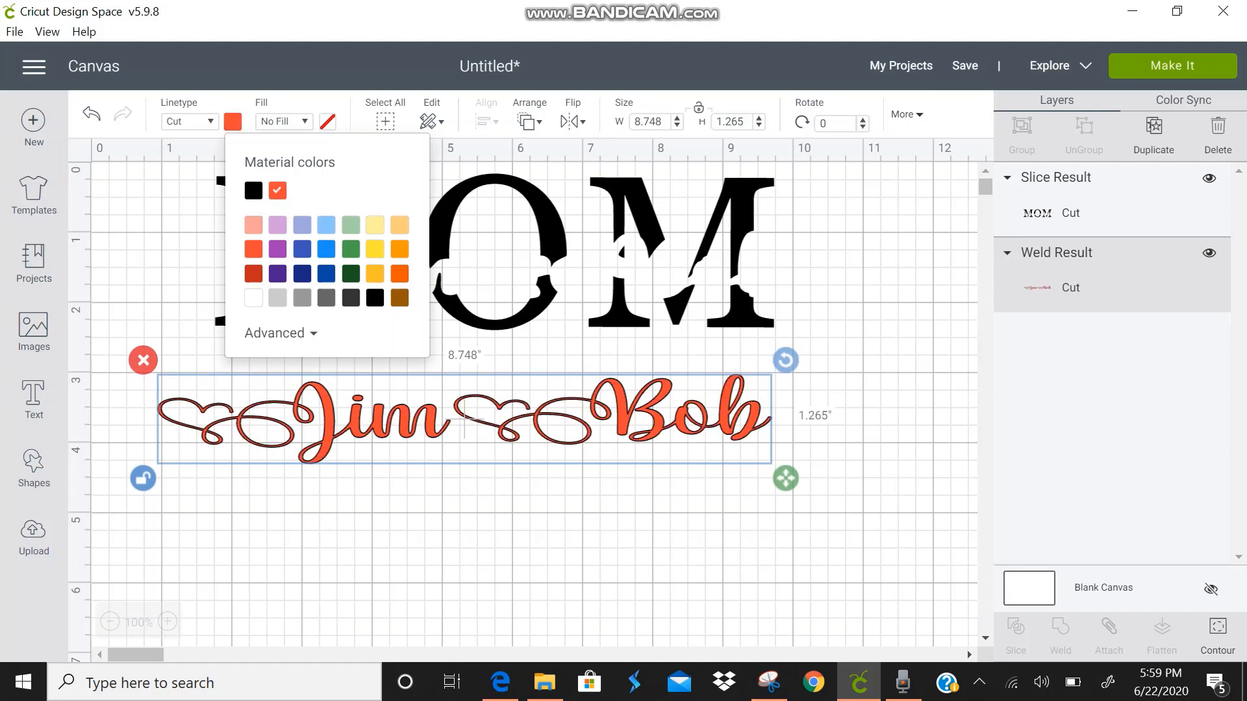
pyautogui.click(465, 539)
pyautogui.moveTo(464, 419); pyautogui.dragTo(486, 275)
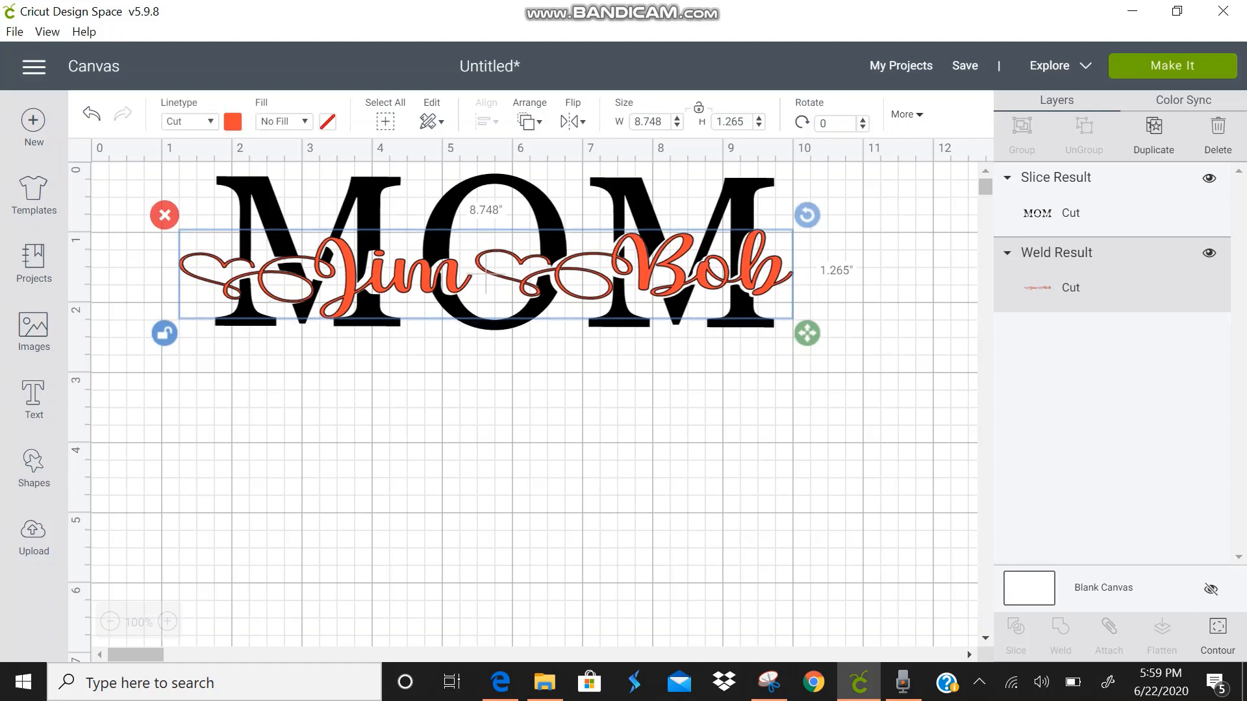
# Select the whole design and send it to the cutting mat preview
pyautogui.hotkey('ctrl', 'a')
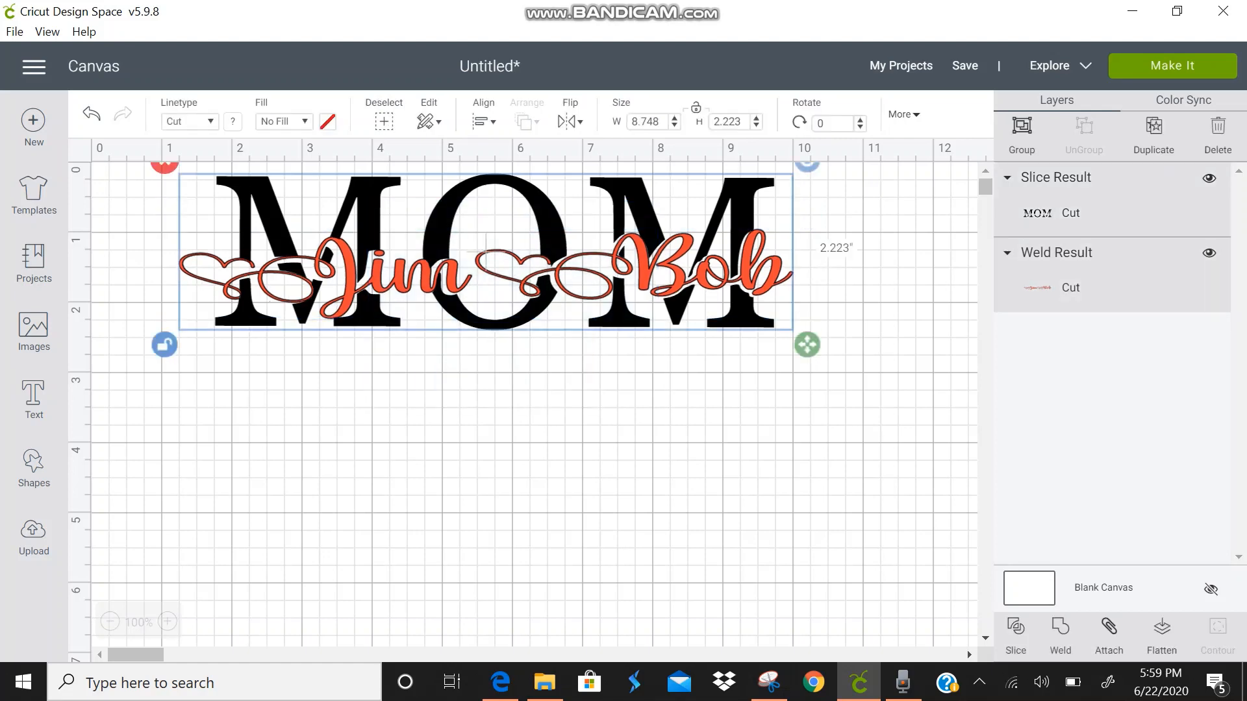
pyautogui.click(1172, 66)
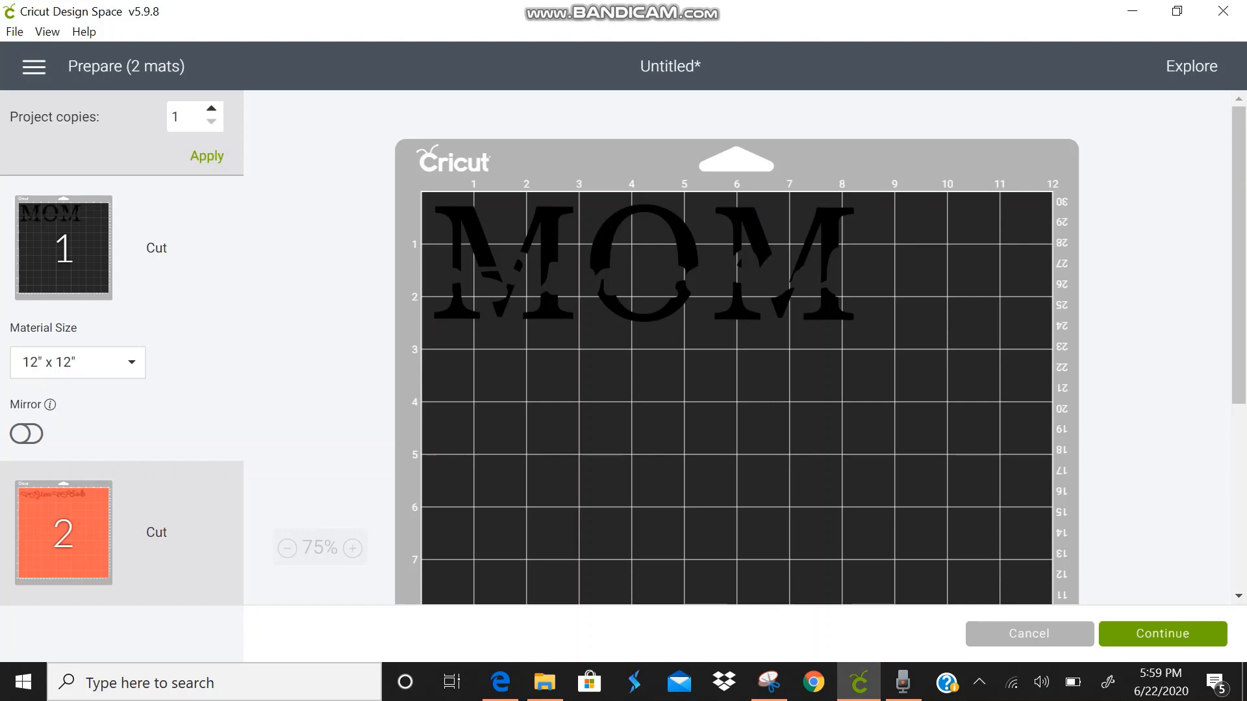
# Return from the mat preview to the canvas and change the welded script's material color to black, matching MOM
pyautogui.click(1029, 634)
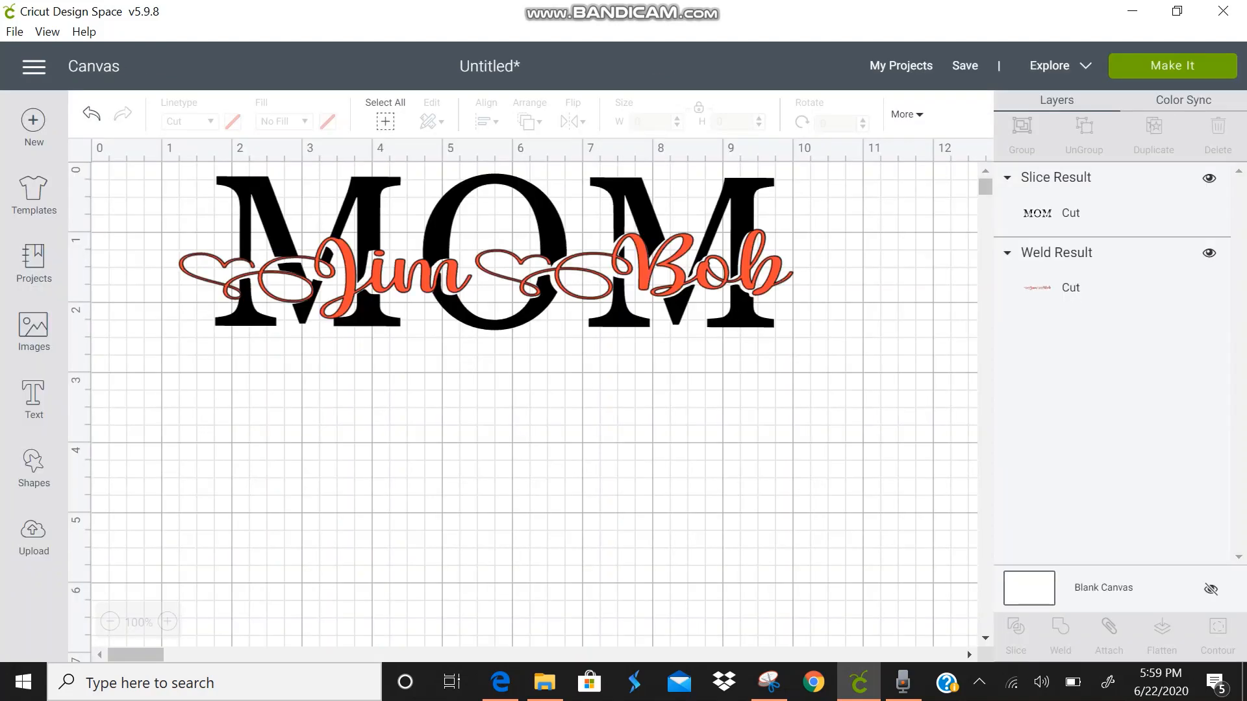
pyautogui.click(747, 317)
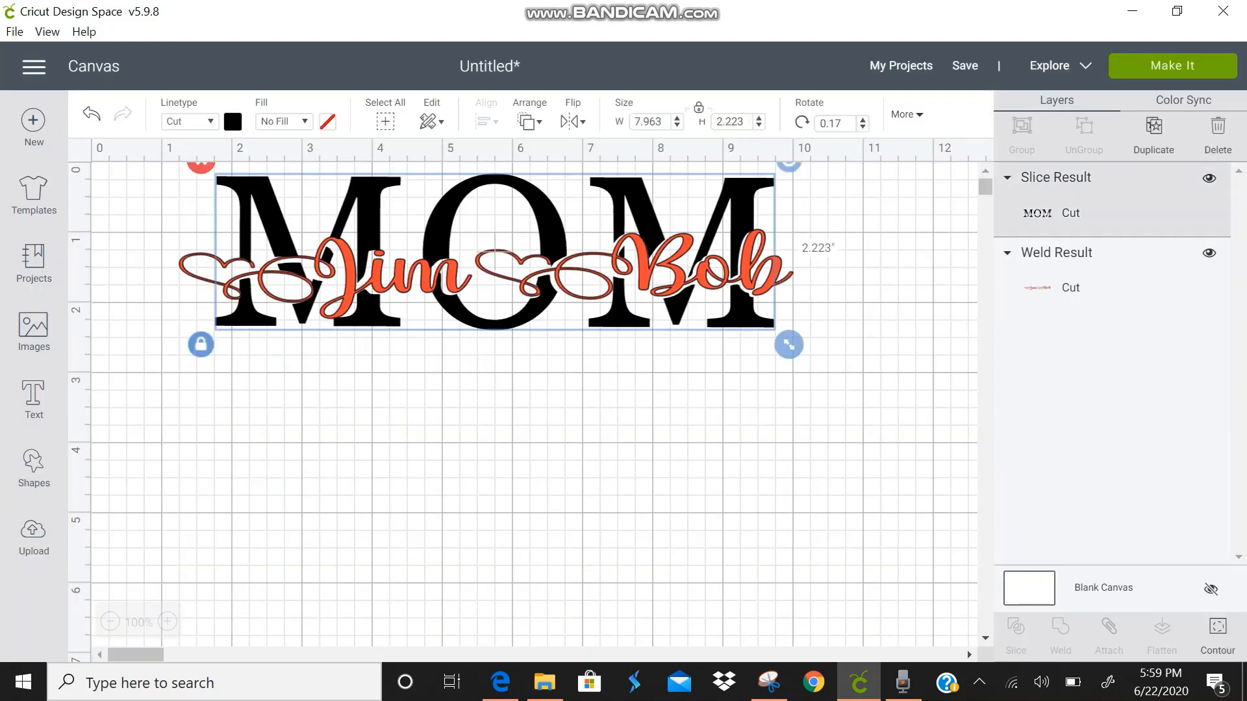
pyautogui.click(750, 279)
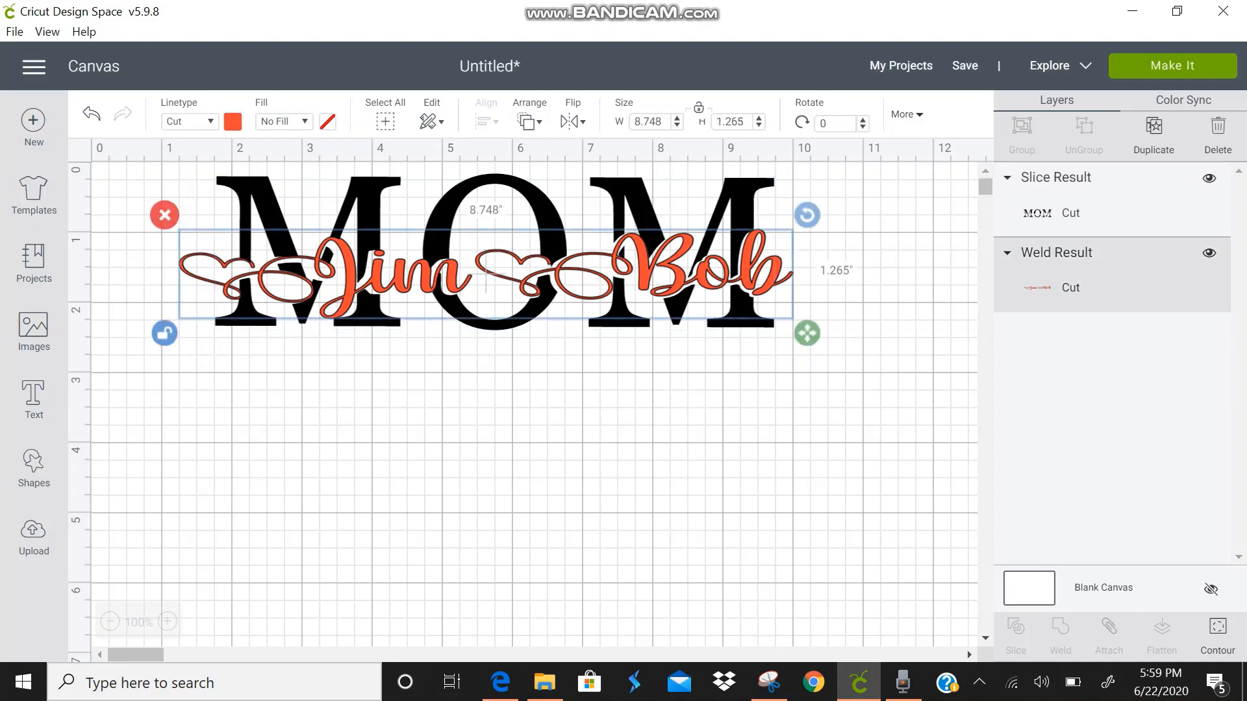
pyautogui.click(232, 122)
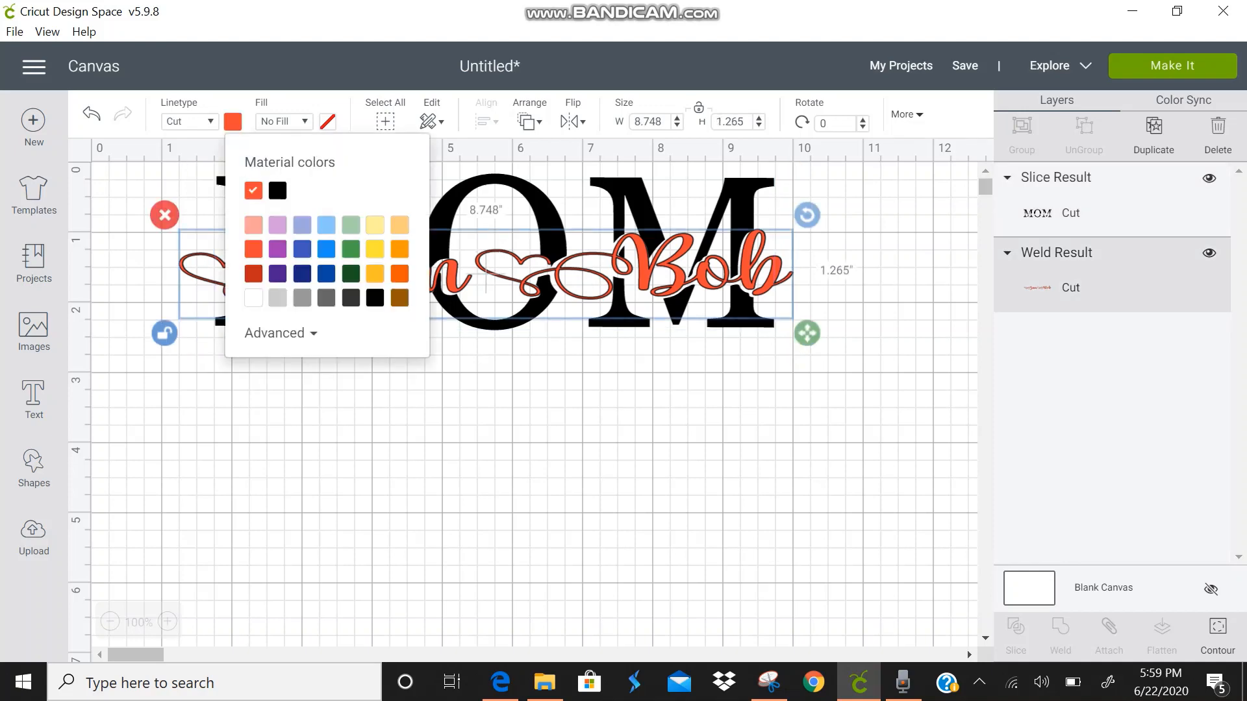
pyautogui.click(278, 190)
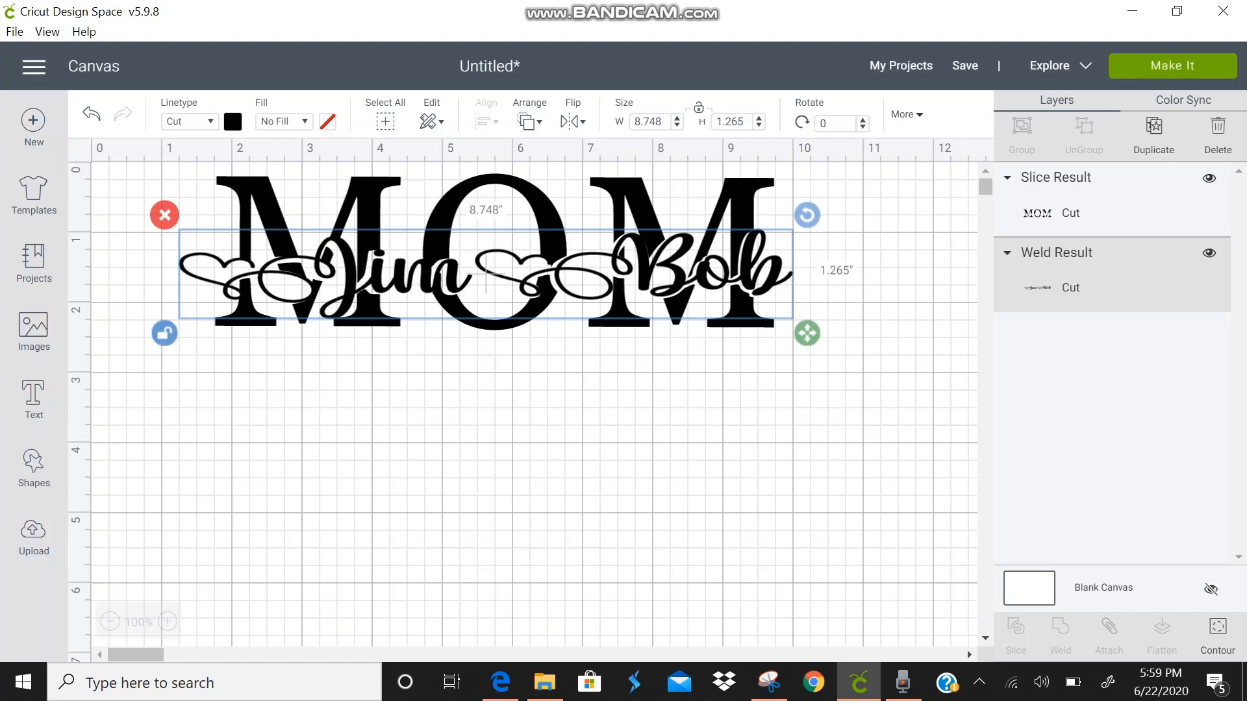
# Weld the script and the sliced MOM into one shape, and check it in the cutting mat preview before returning to the canvas
pyautogui.hotkey('ctrl', 'a')
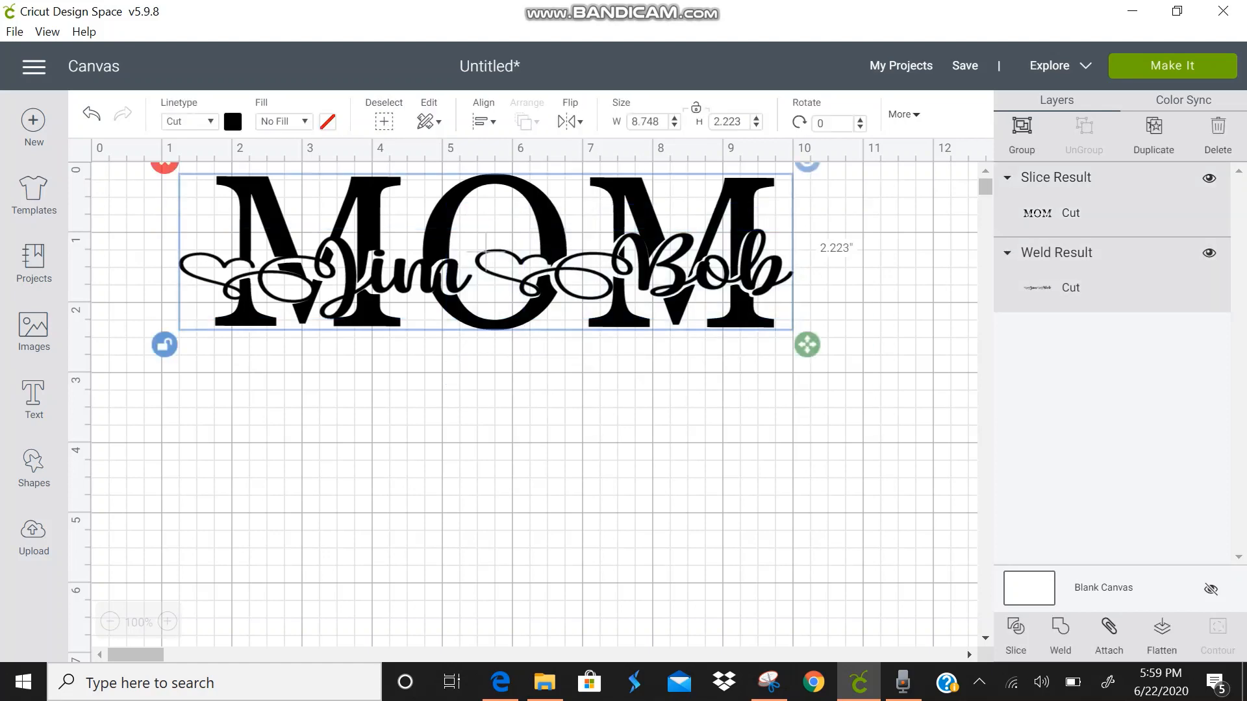
pyautogui.click(1061, 635)
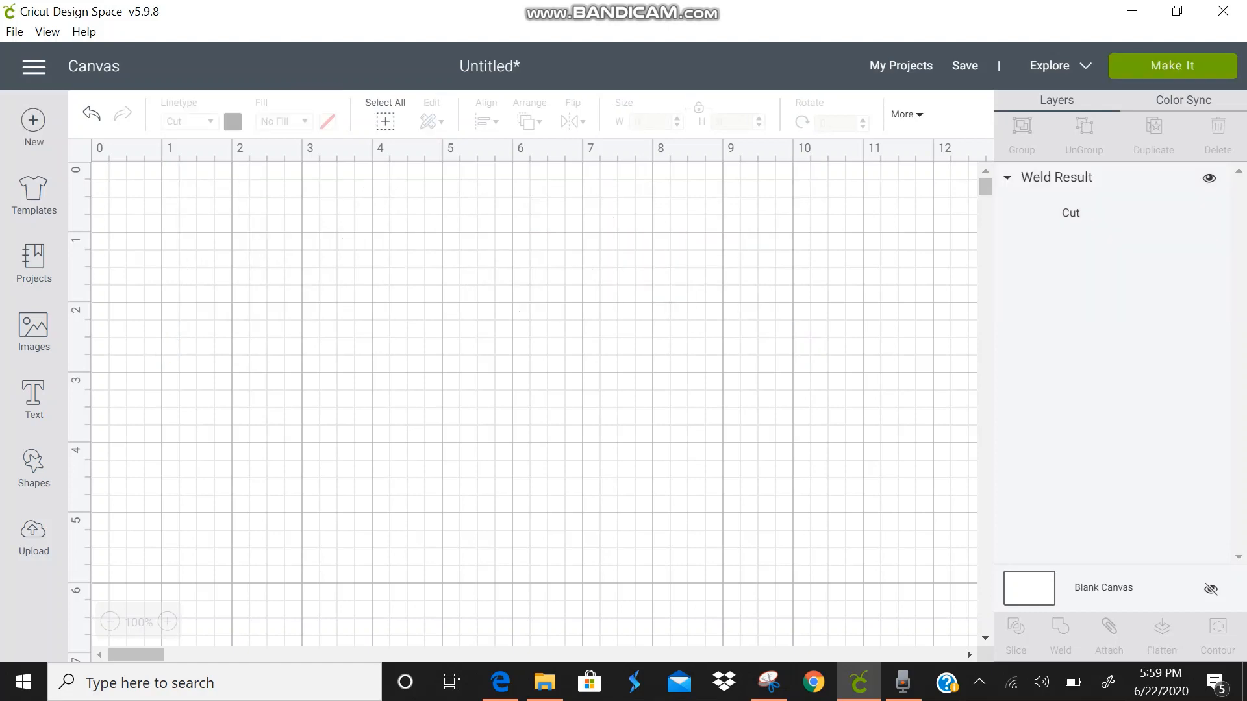
pyautogui.click(1172, 65)
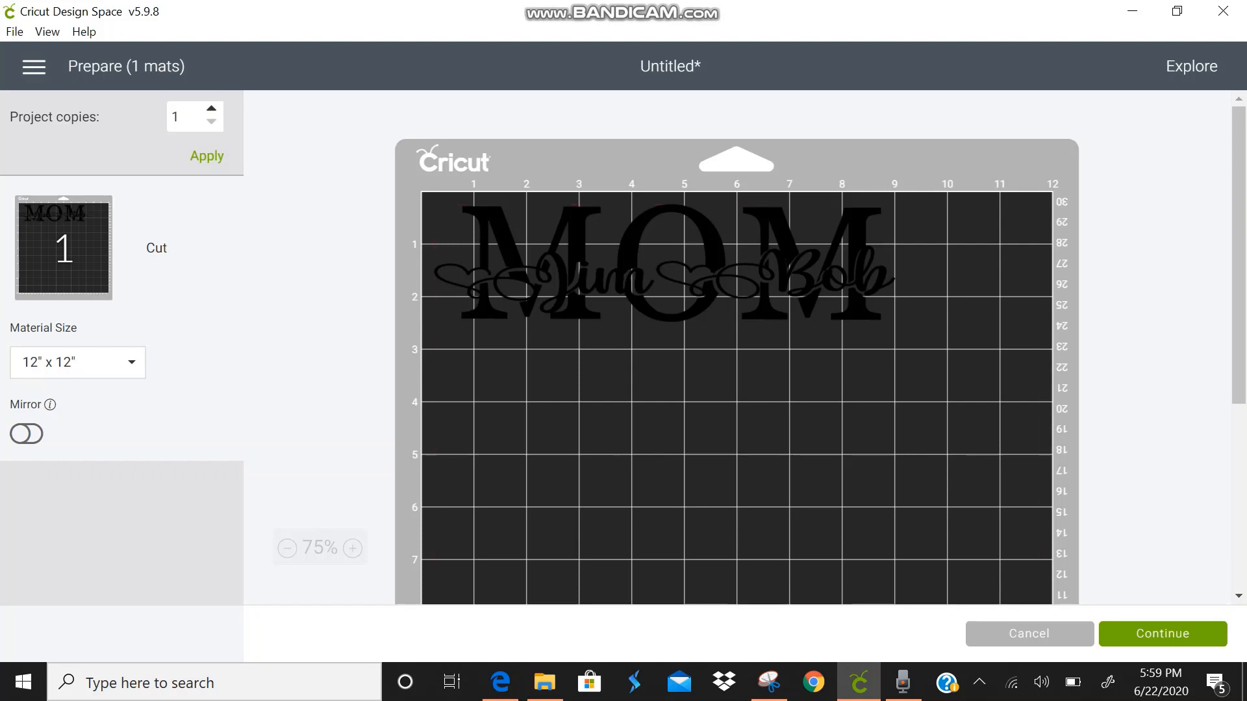
pyautogui.click(1030, 634)
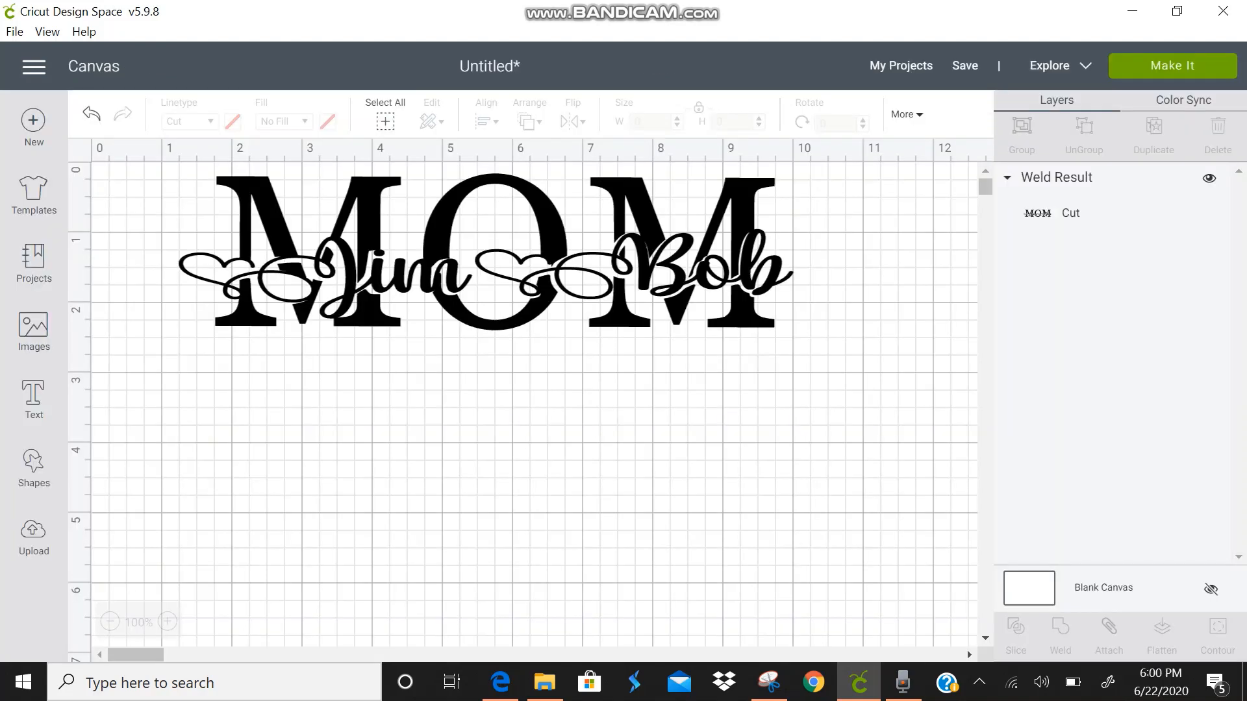
pyautogui.click(903, 682)
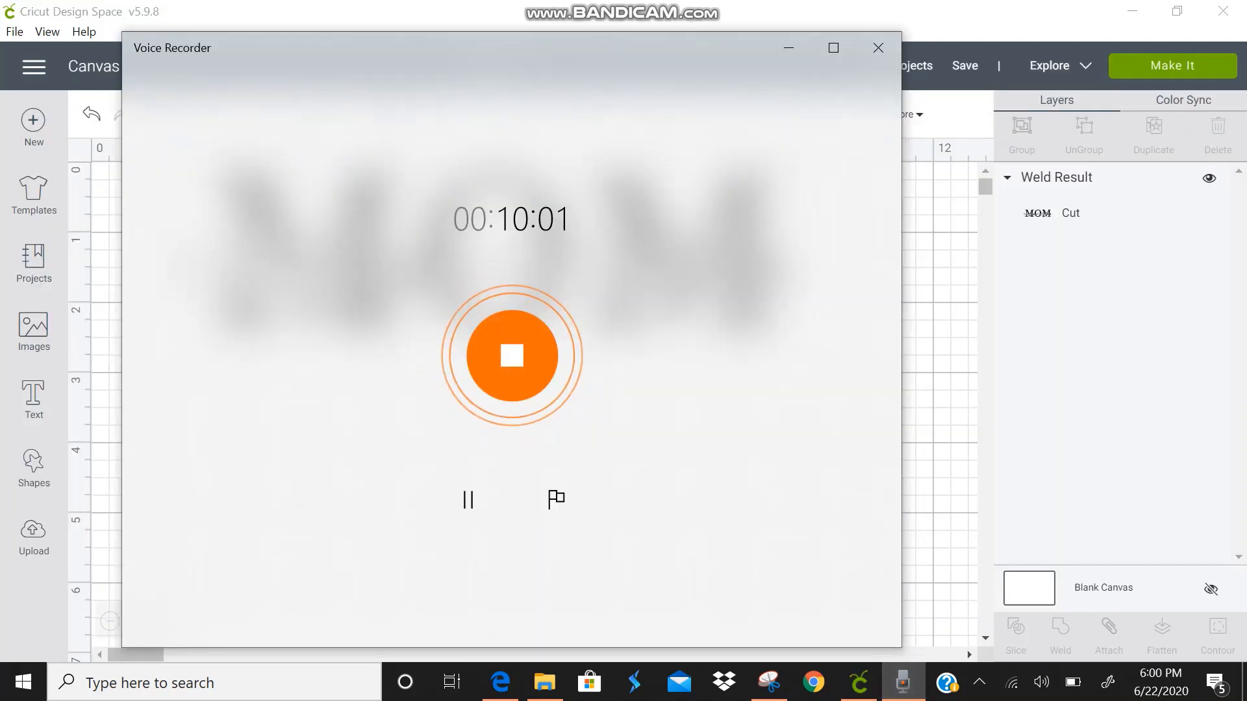
pyautogui.click(512, 356)
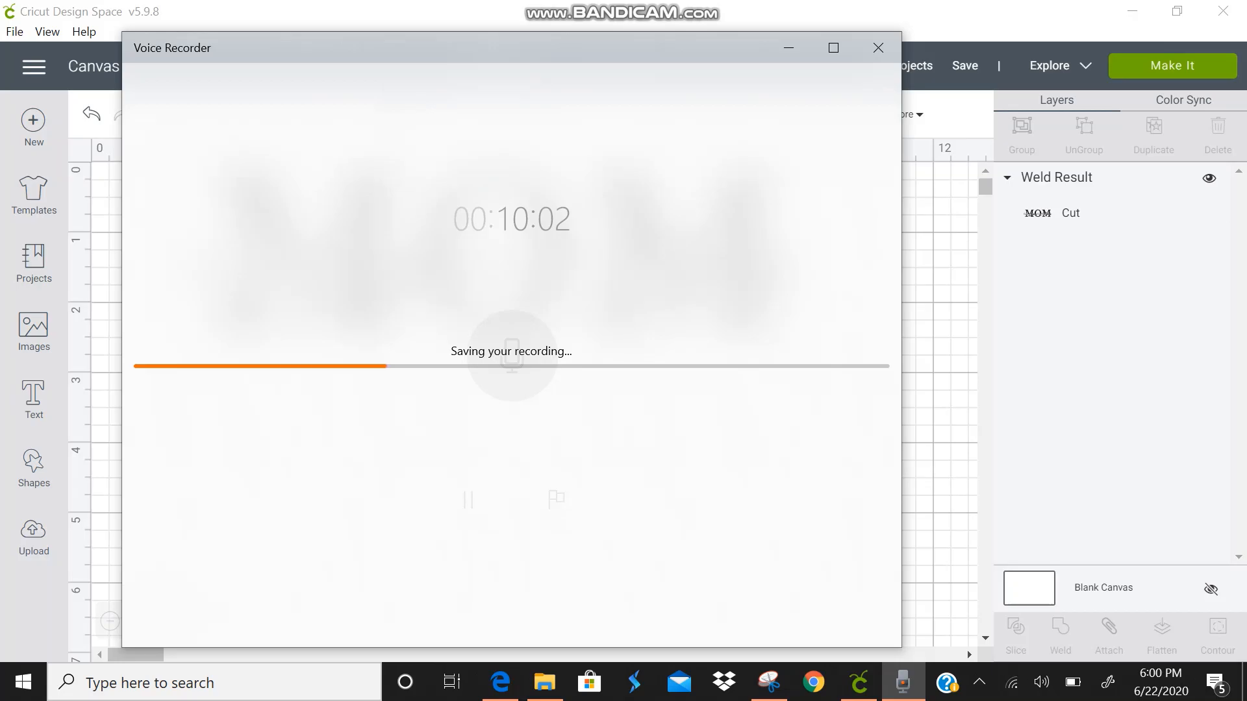